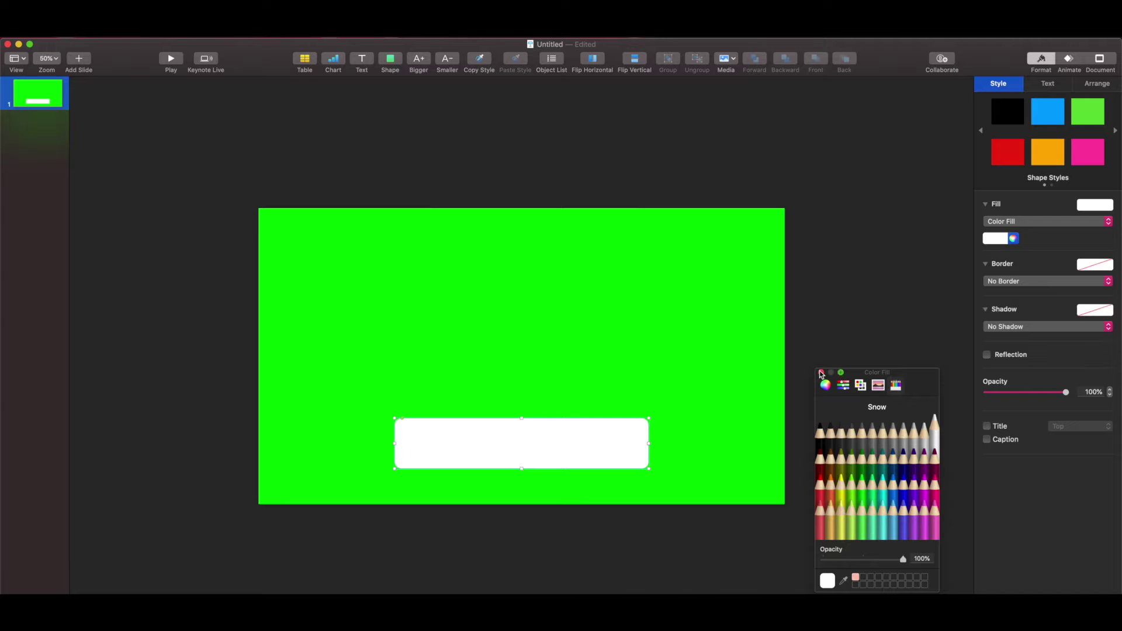
Give the white rounded bar a Contact Shadow with a 19 pt offset, trying the Drop and Curved Shadow styles along the way
click(821, 373)
click(1018, 327)
click(1008, 345)
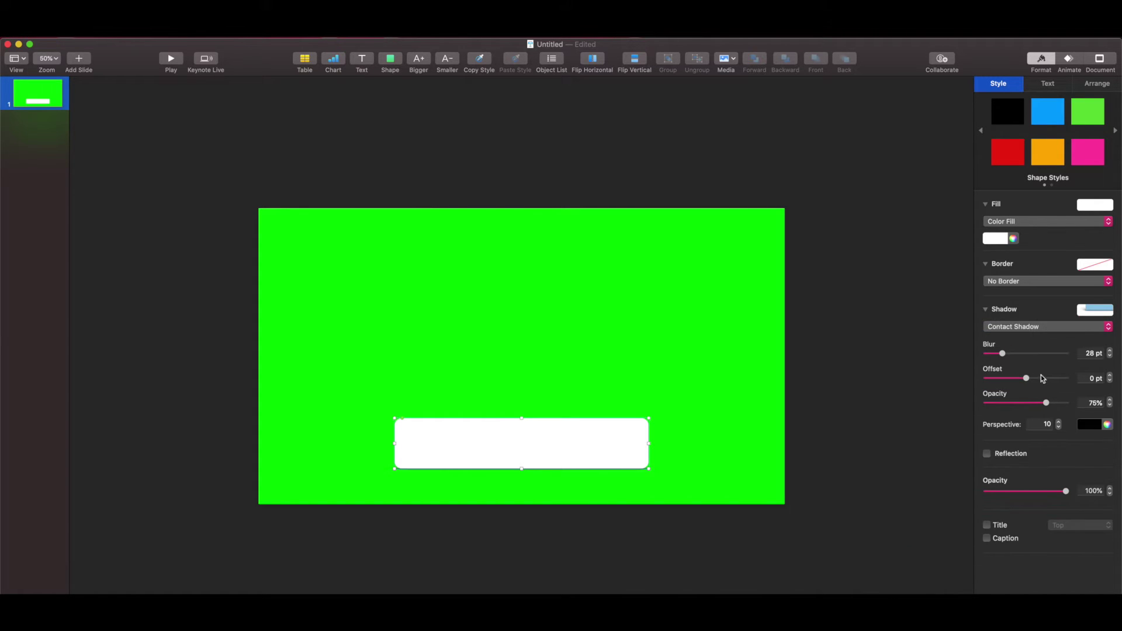
click(1020, 326)
click(1017, 319)
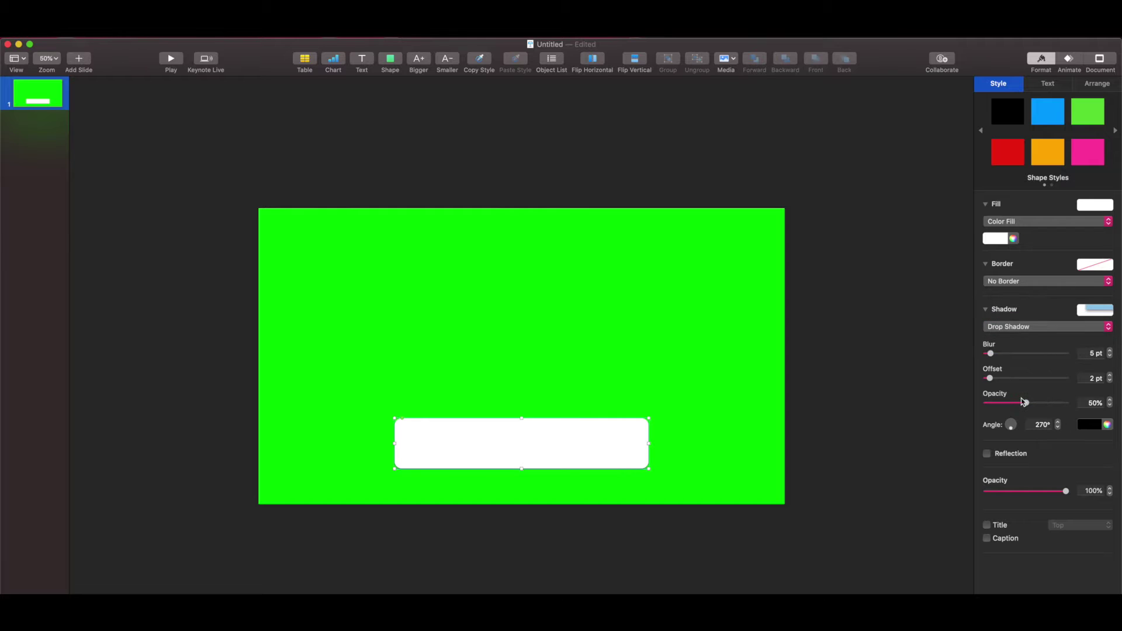
click(1008, 327)
click(1010, 346)
click(1009, 326)
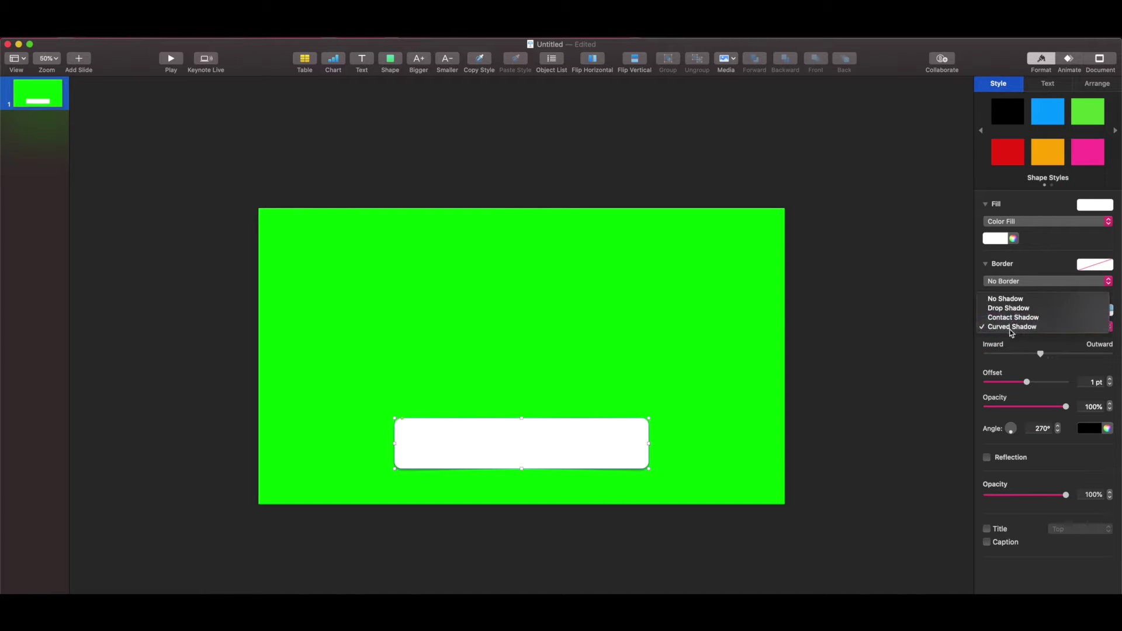
click(1009, 317)
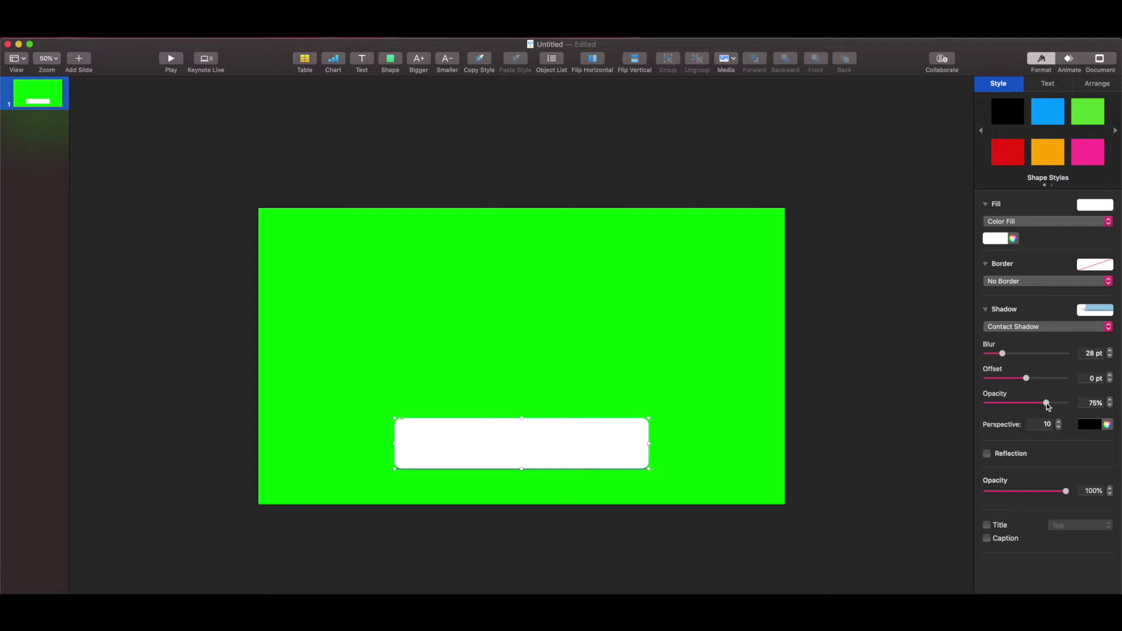
drag(1027, 379, 1038, 380)
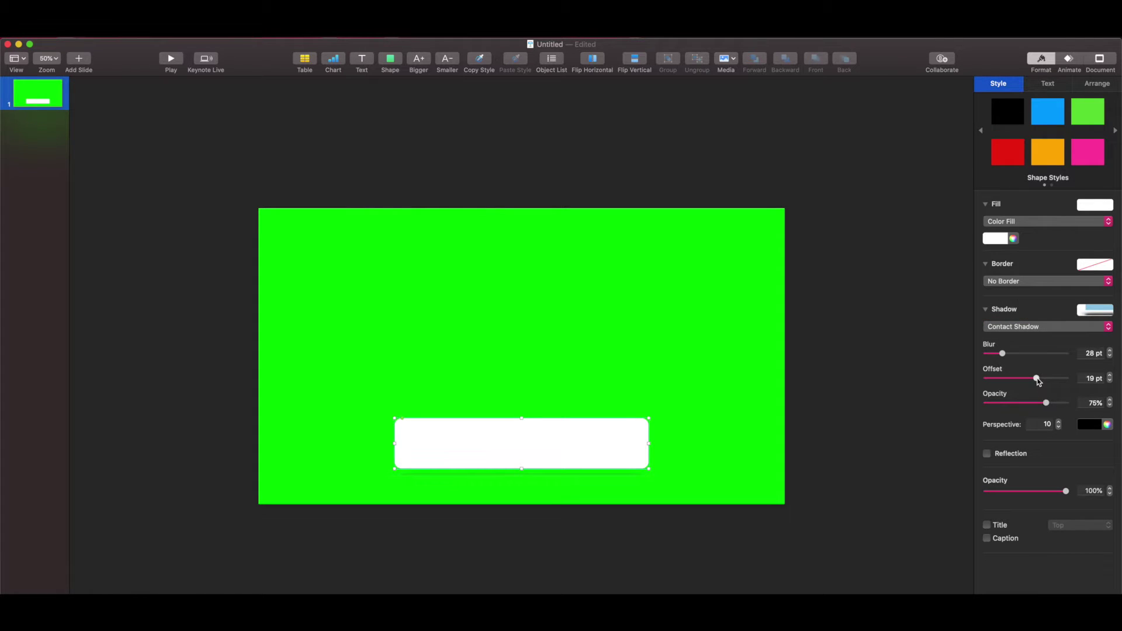
click(871, 403)
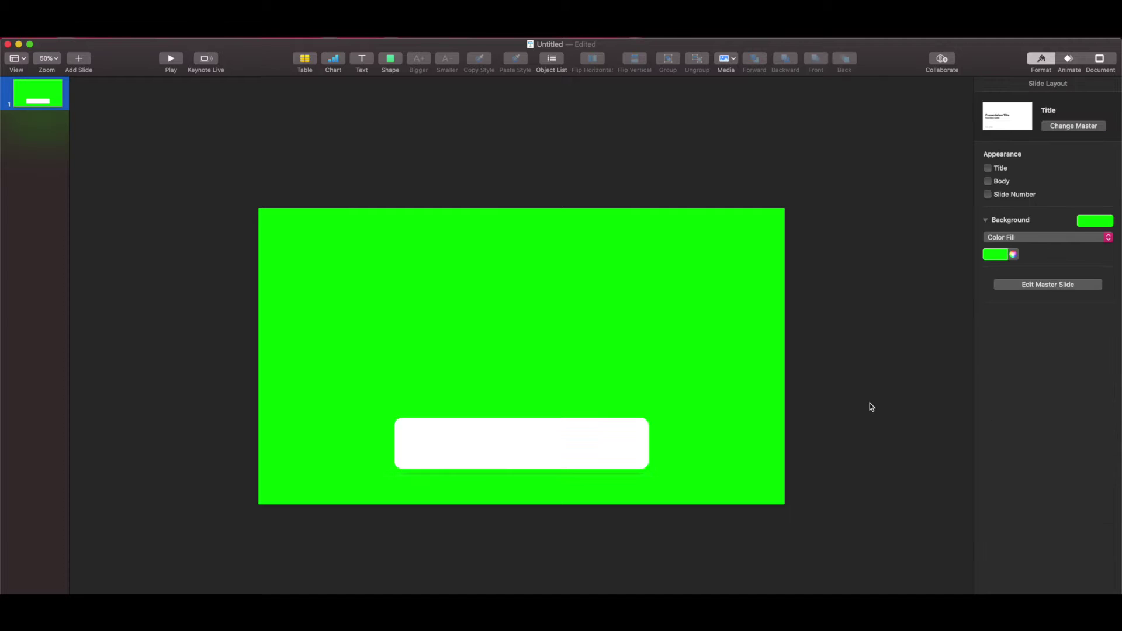
Add a black circle that nearly fills the white bar's height and place it inside the bar's left end
click(390, 59)
click(483, 153)
drag(522, 354, 427, 450)
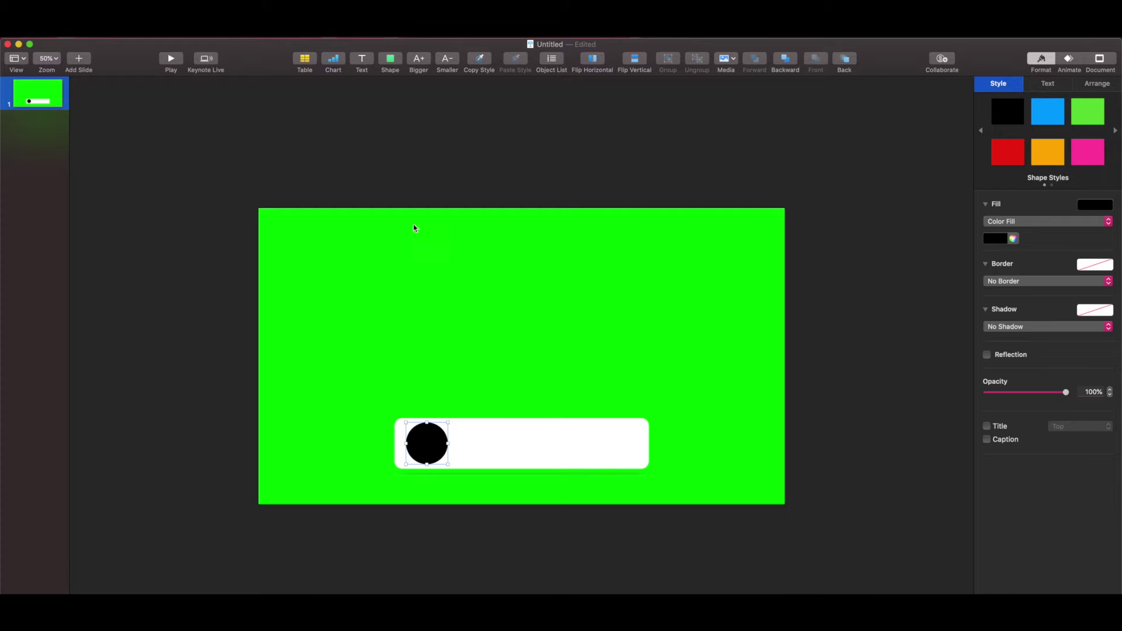
Switch to Affinity Designer and copy the upper "the RebelNeon" lettering without the heart icon
click(559, 613)
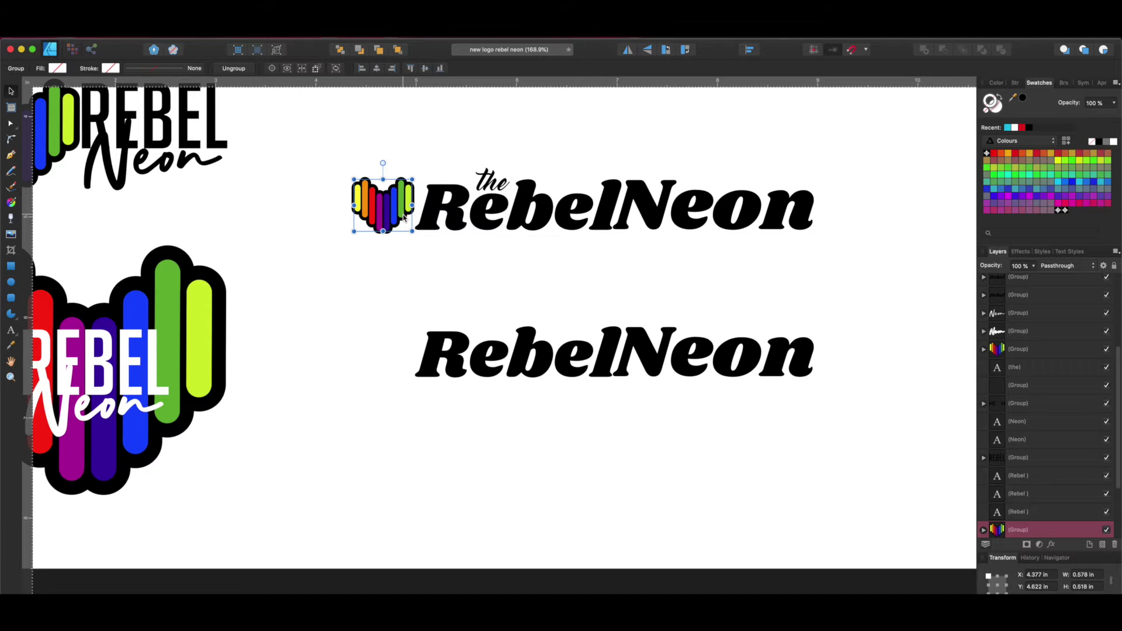
click(849, 268)
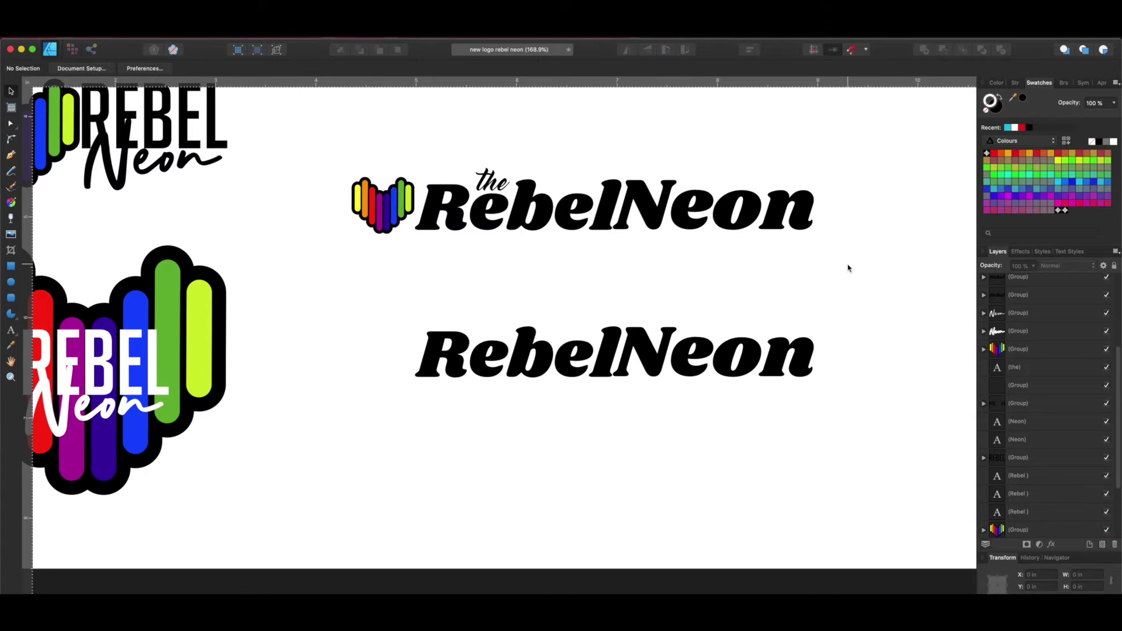
drag(864, 271, 443, 139)
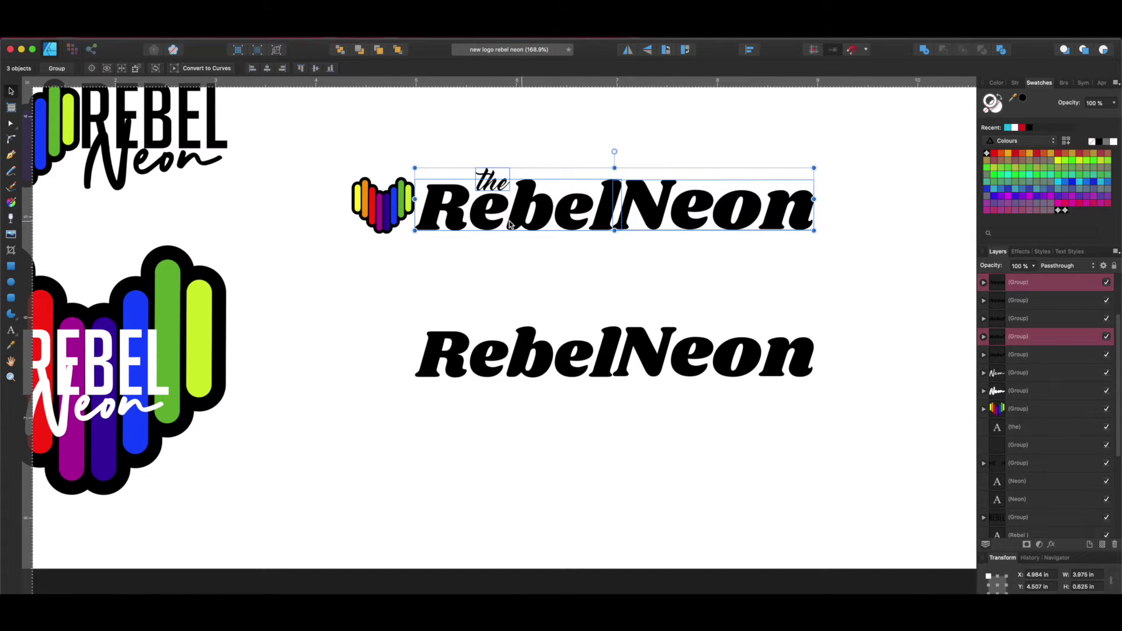
shift+click(484, 227)
drag(896, 273, 397, 149)
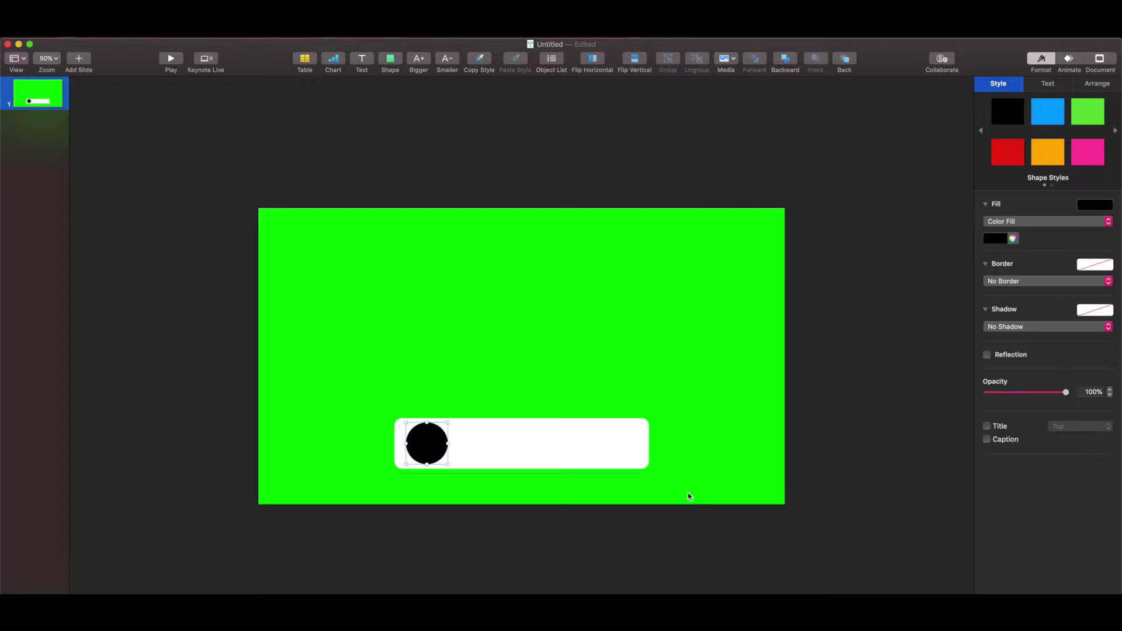
Switch back to Keynote, paste the RebelNeon lettering onto the slide and place it beside the black circle on the white bar
click(833, 507)
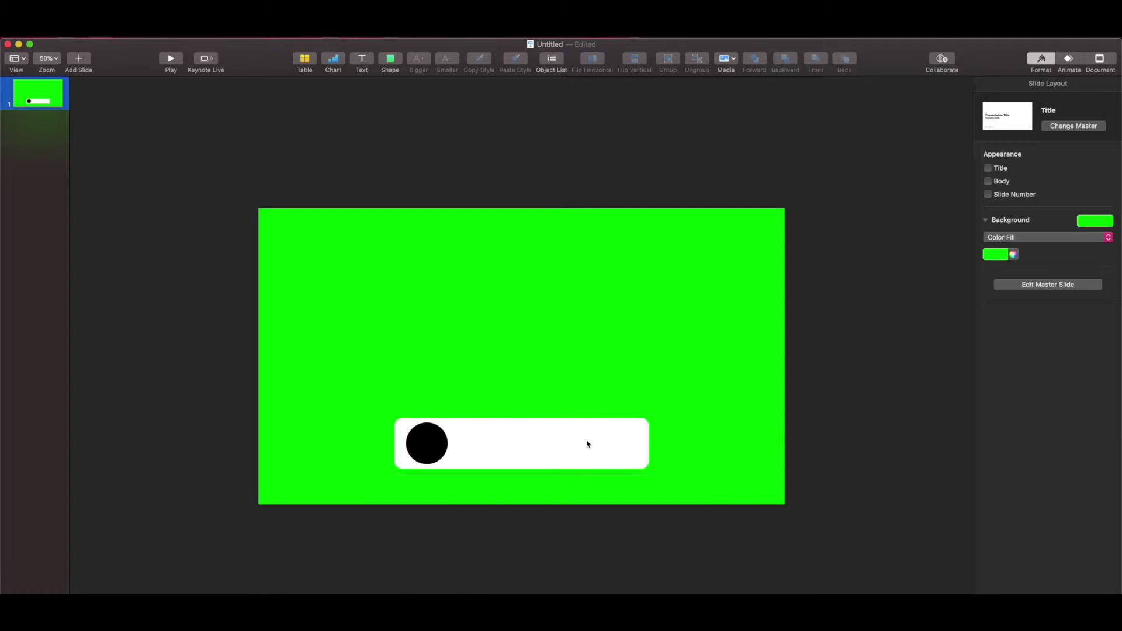
key(super+v)
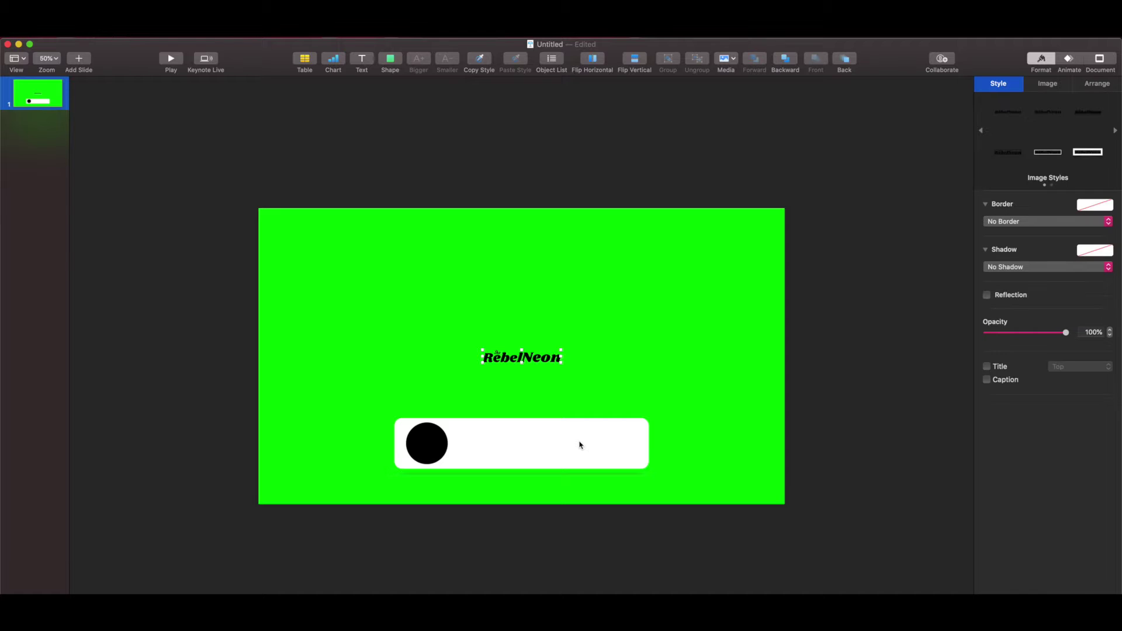
drag(539, 361, 512, 447)
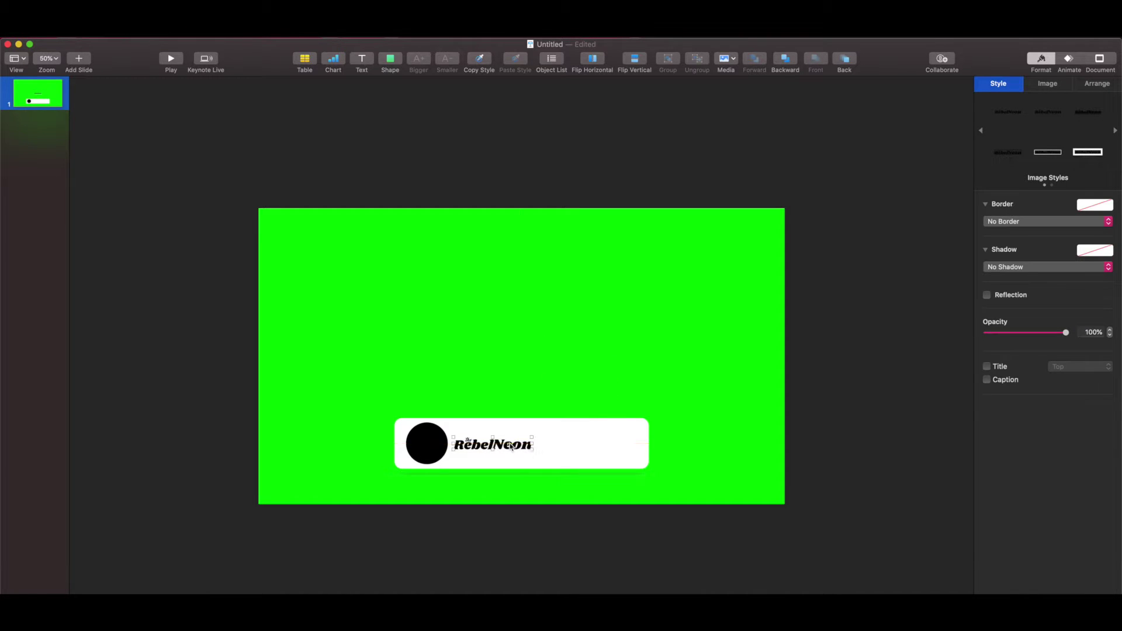
Widen the white bar to the right and center the bar, circle and lettering together horizontally near the slide's bottom
click(600, 451)
drag(649, 443, 687, 443)
drag(792, 535, 288, 400)
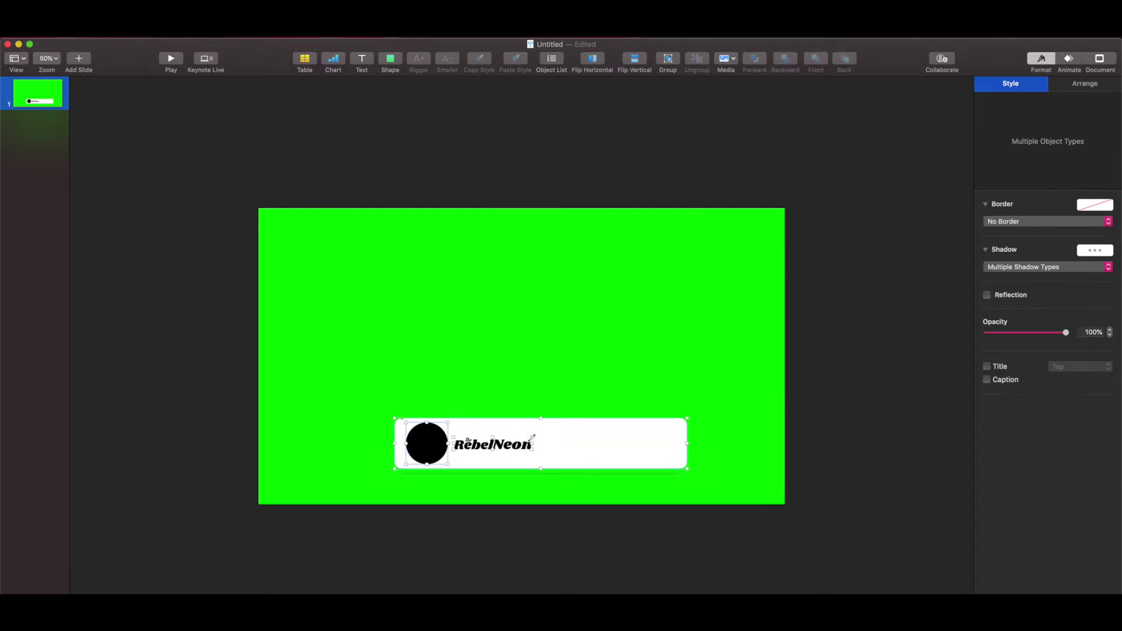
drag(560, 443, 545, 449)
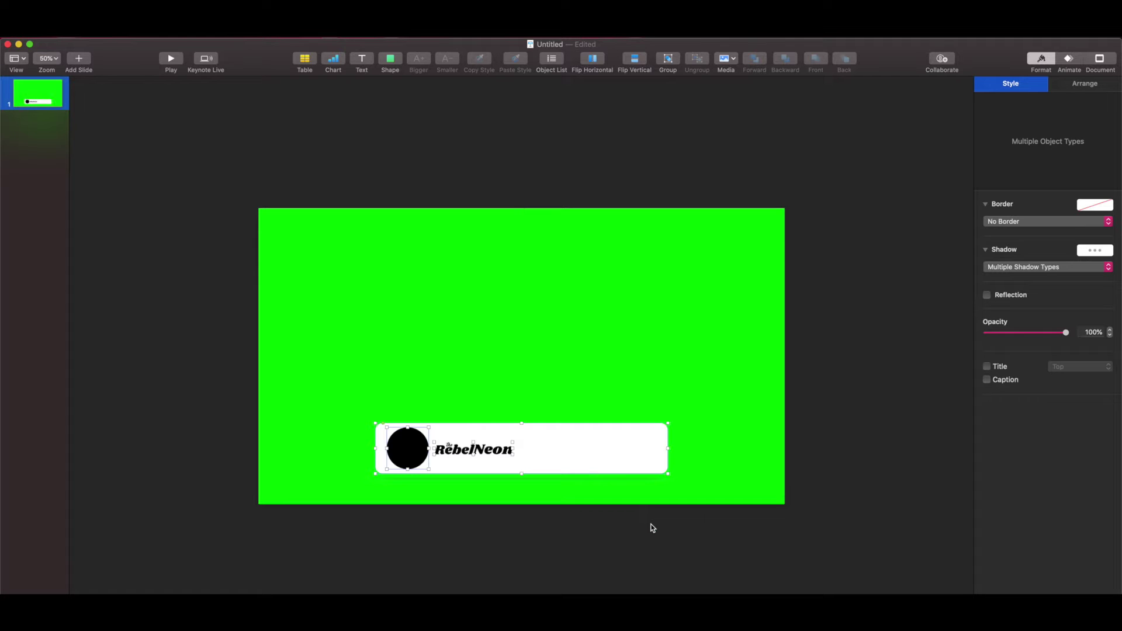
click(653, 527)
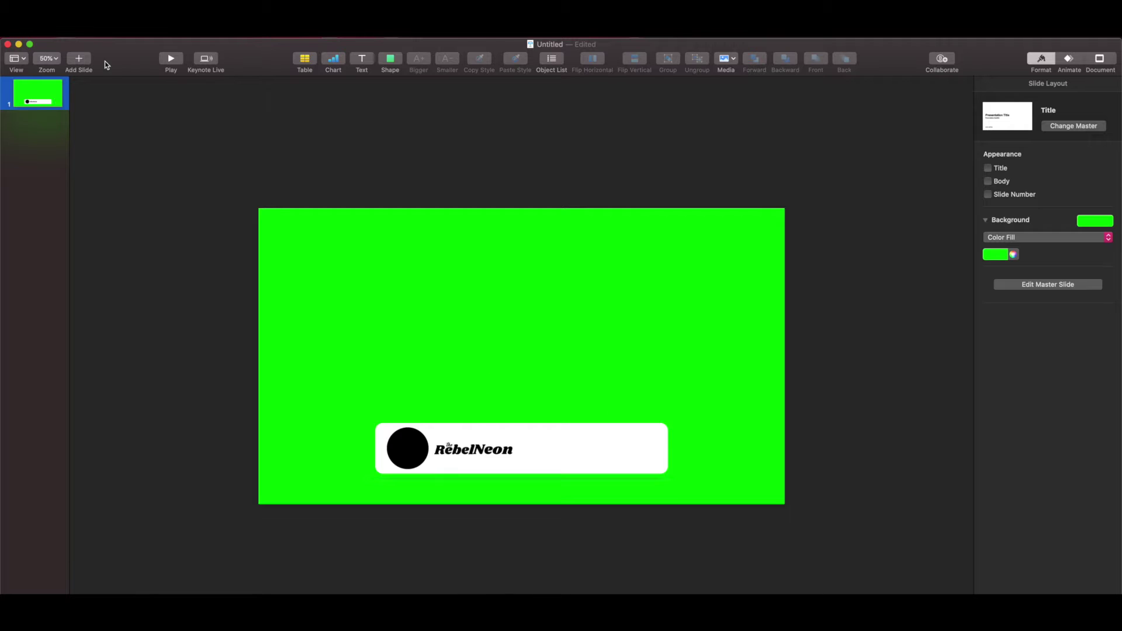
Open the new sub bar presentation, shift its SUBSCRIBED button down and copy the red Subscribe button behind it
click(125, 32)
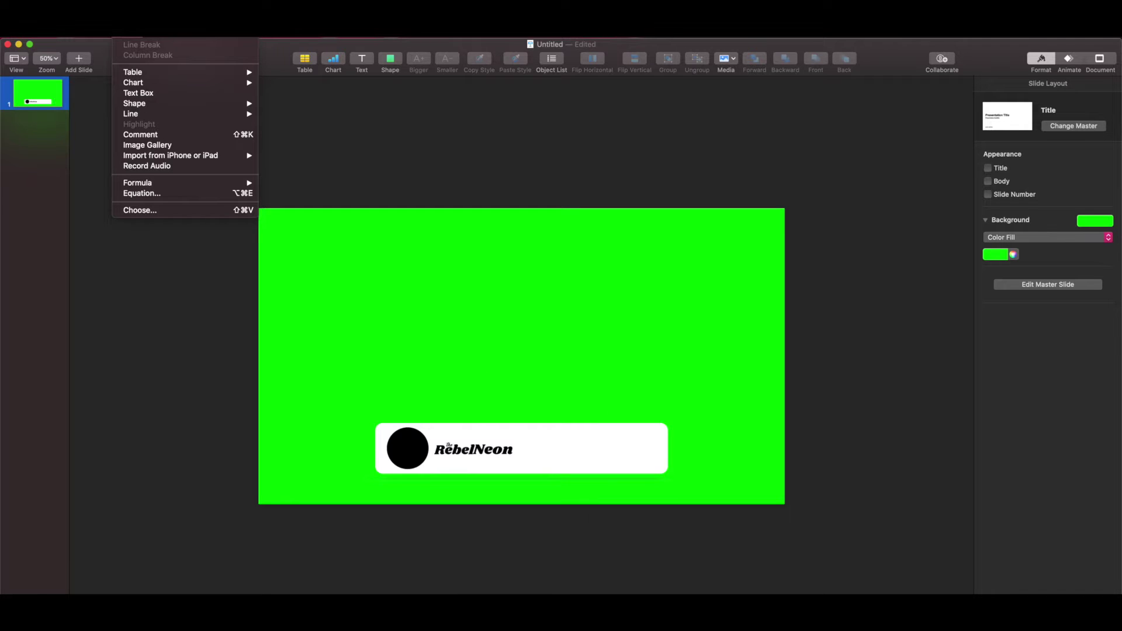
click(157, 212)
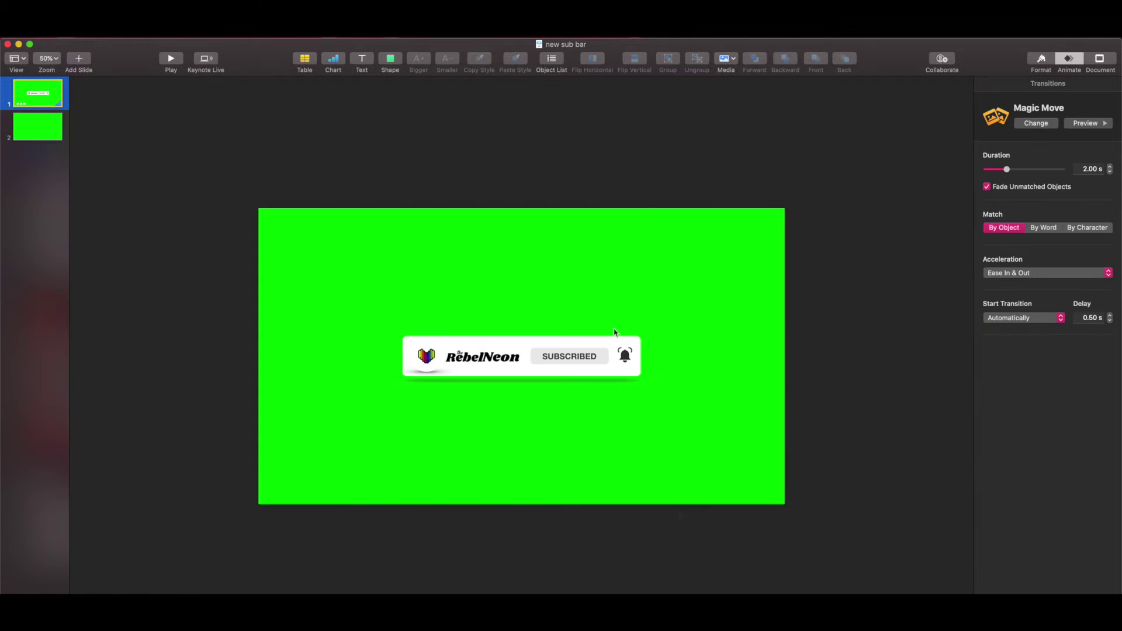
drag(571, 360, 571, 369)
click(573, 354)
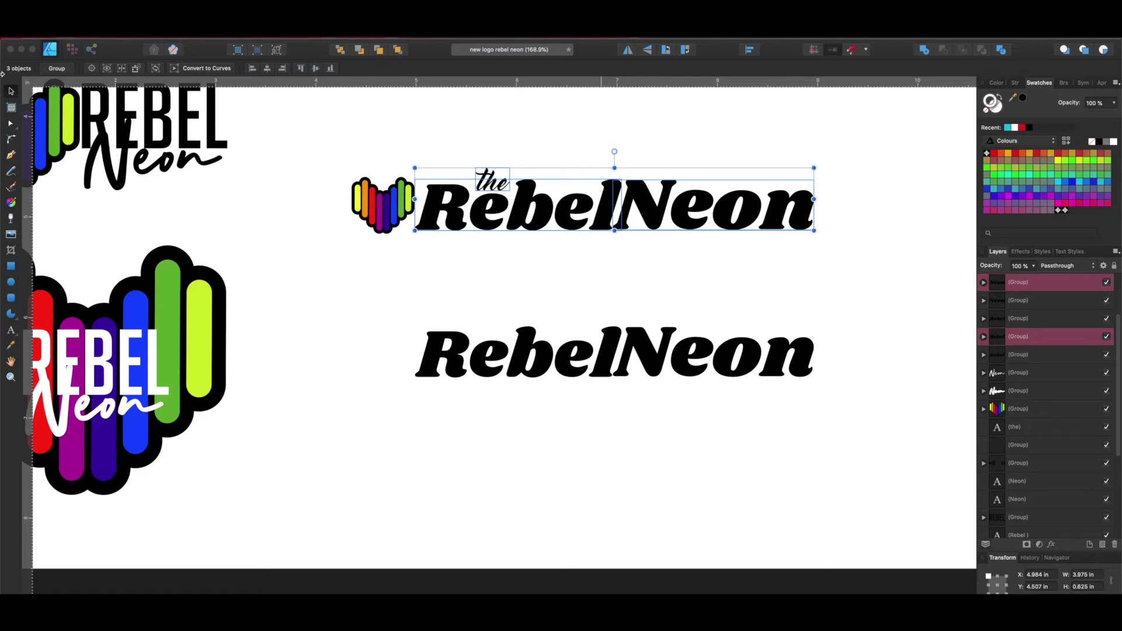
Paste the red Subscribe button into the Untitled presentation and place it on the white bar to the right of the lettering
click(21, 50)
drag(138, 63, 104, 59)
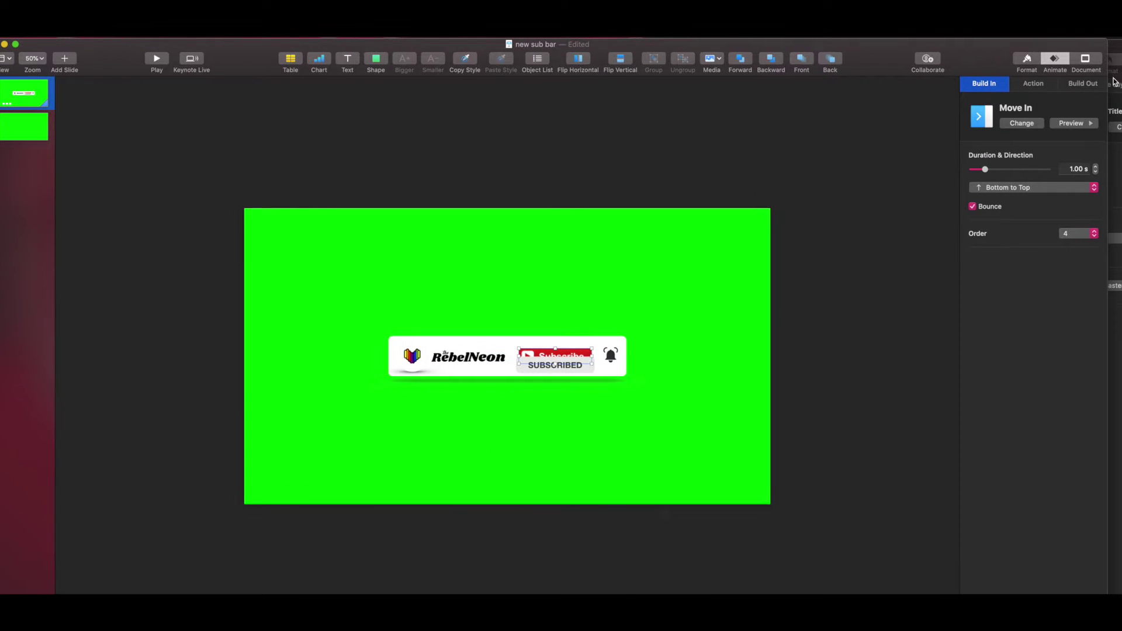
click(1117, 146)
key(super+v)
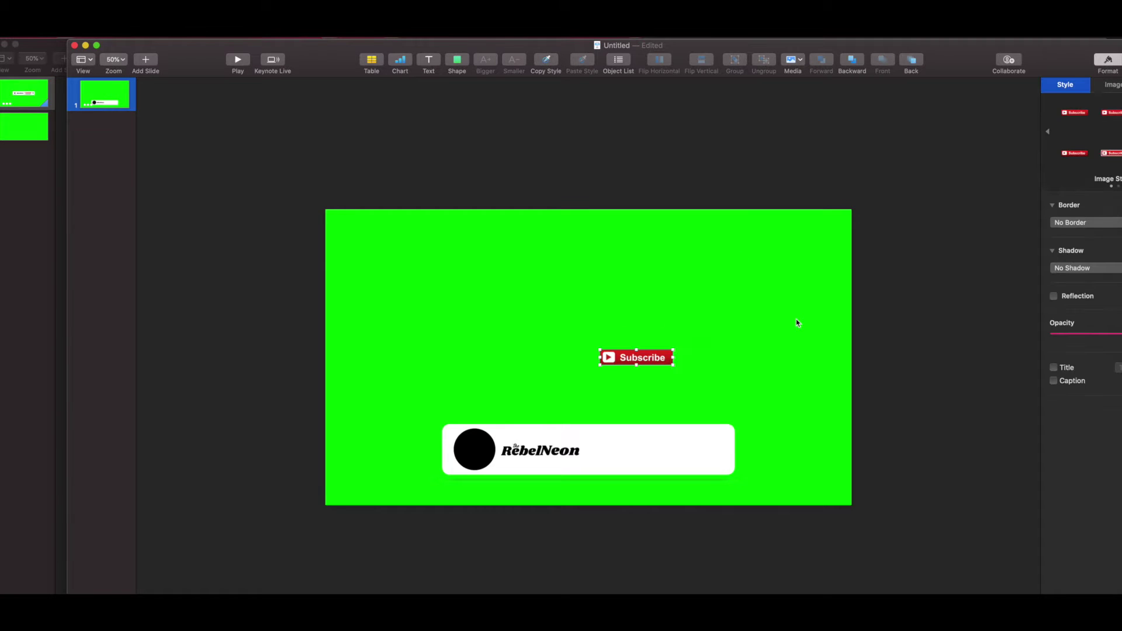
drag(646, 359, 654, 455)
Enlarge the RebelNeon lettering on the white bar and shift the Subscribe button slightly right to clear it
click(573, 457)
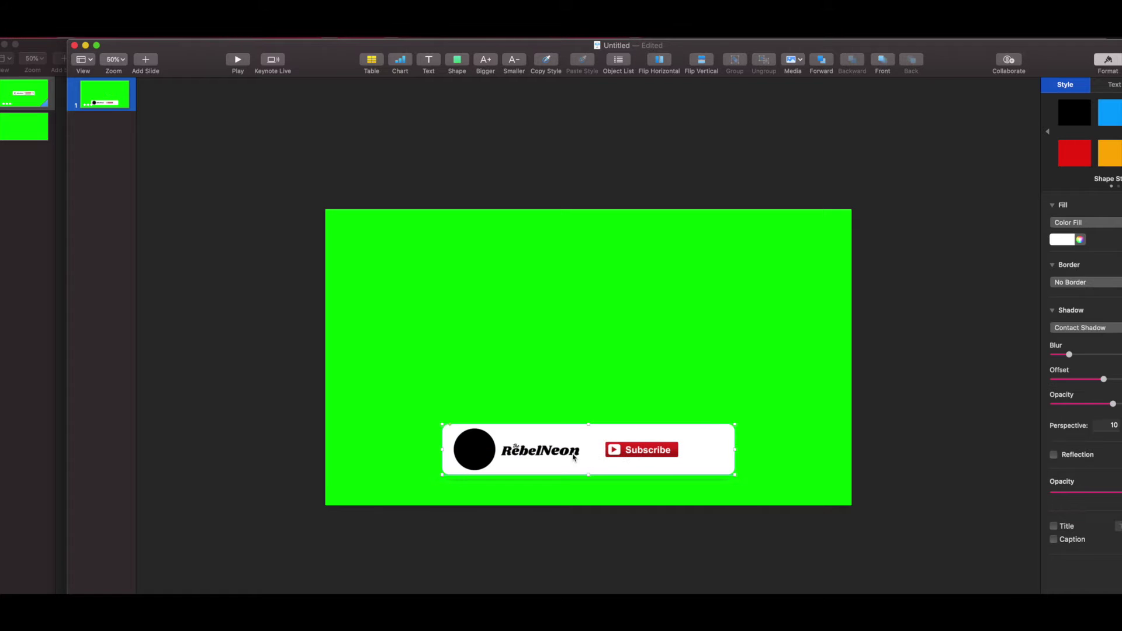
click(577, 457)
mouse_move(578, 453)
mouse_down()
mouse_move(632, 462)
mouse_move(559, 455)
mouse_up()
click(645, 456)
drag(645, 455, 651, 455)
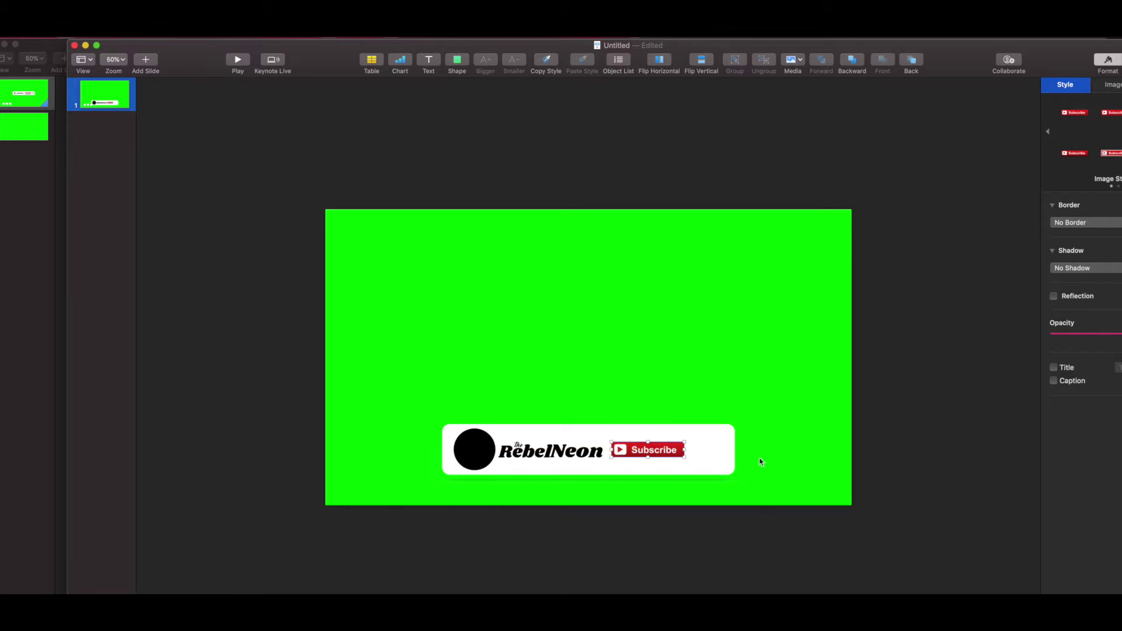
click(923, 456)
Move the SUBSCRIBED button in the new sub bar presentation back over its Subscribe button, and return to the Untitled presentation
click(38, 147)
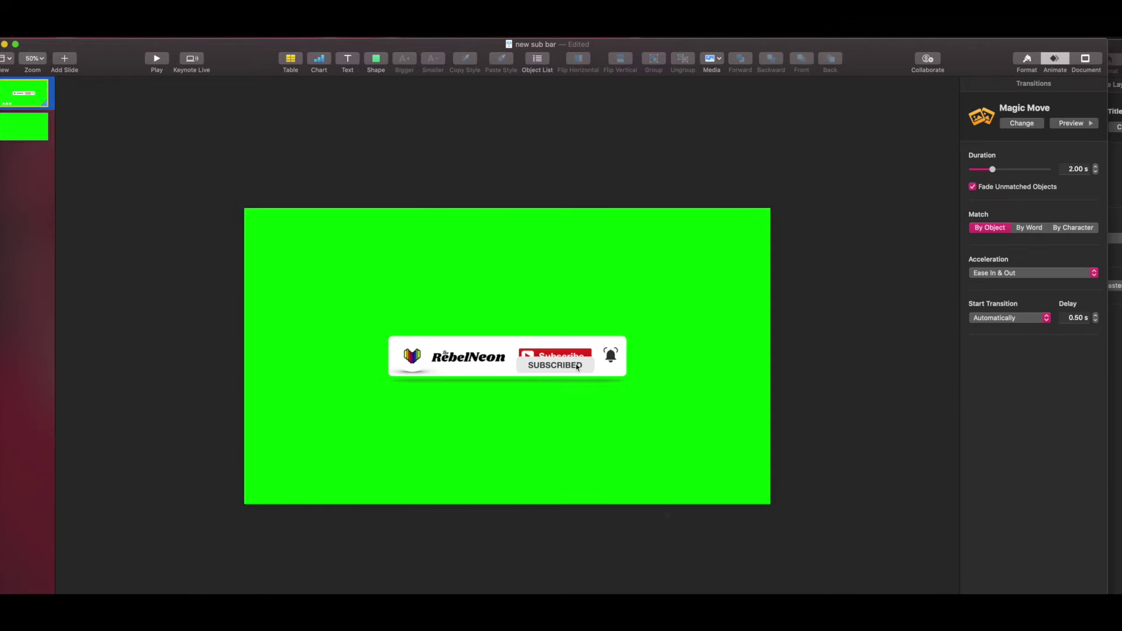
drag(572, 366, 571, 357)
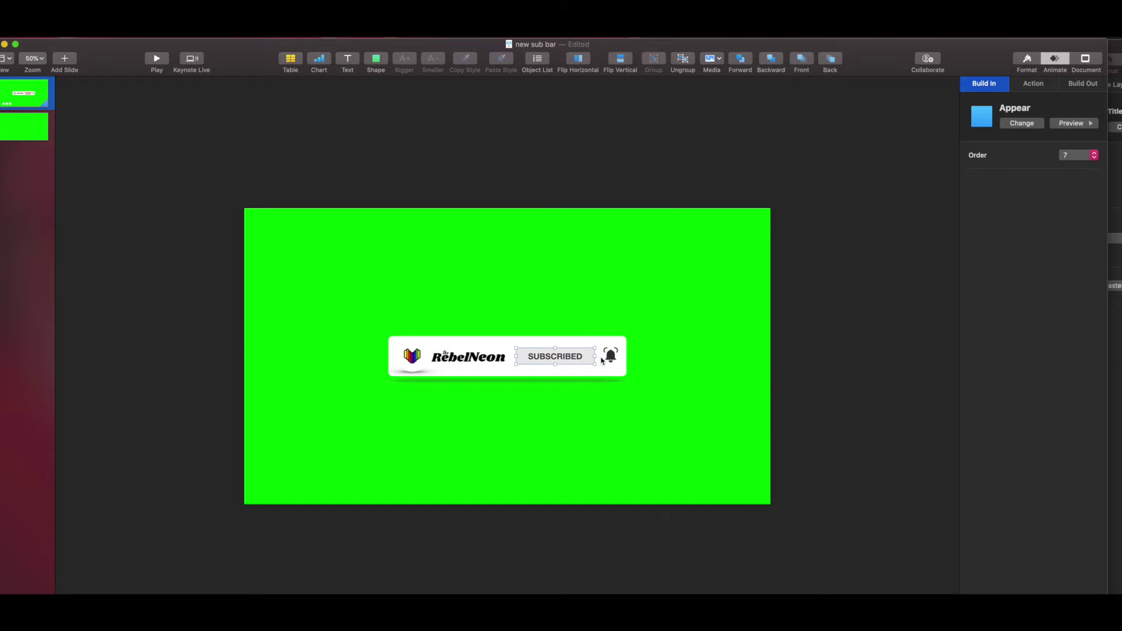
click(1119, 51)
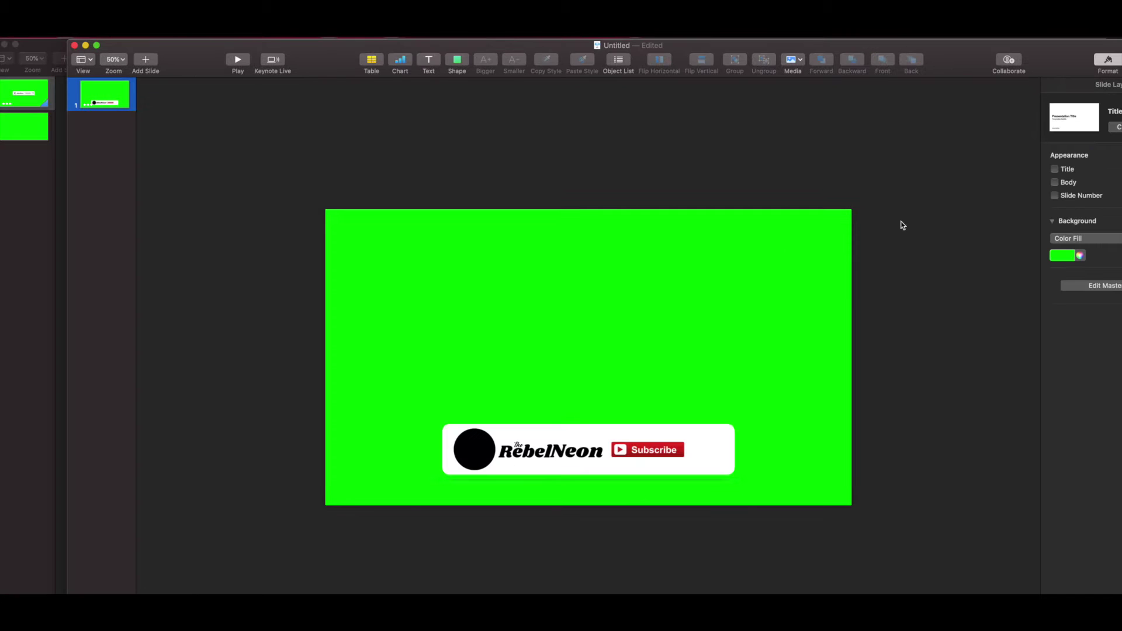
Add a rounded rectangle sized to cover the red Subscribe button and place it over that button
click(467, 62)
click(507, 155)
drag(594, 365, 685, 453)
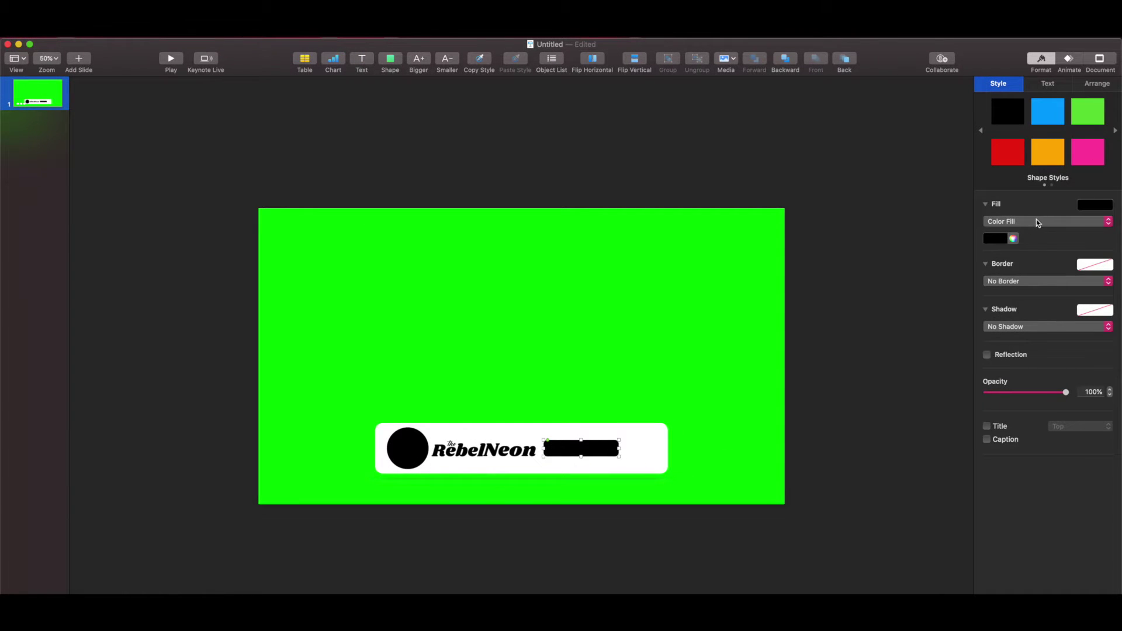
Fill the new rounded rectangle with the light gray Mercury color and close the color picker
click(1014, 239)
click(933, 444)
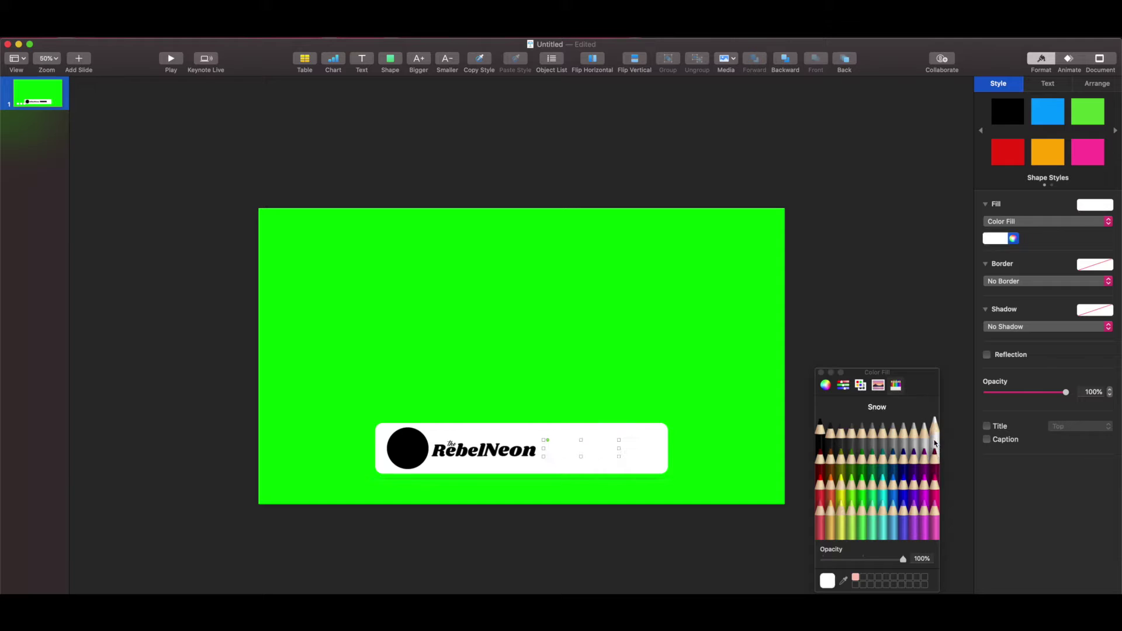
click(924, 444)
click(914, 444)
click(924, 444)
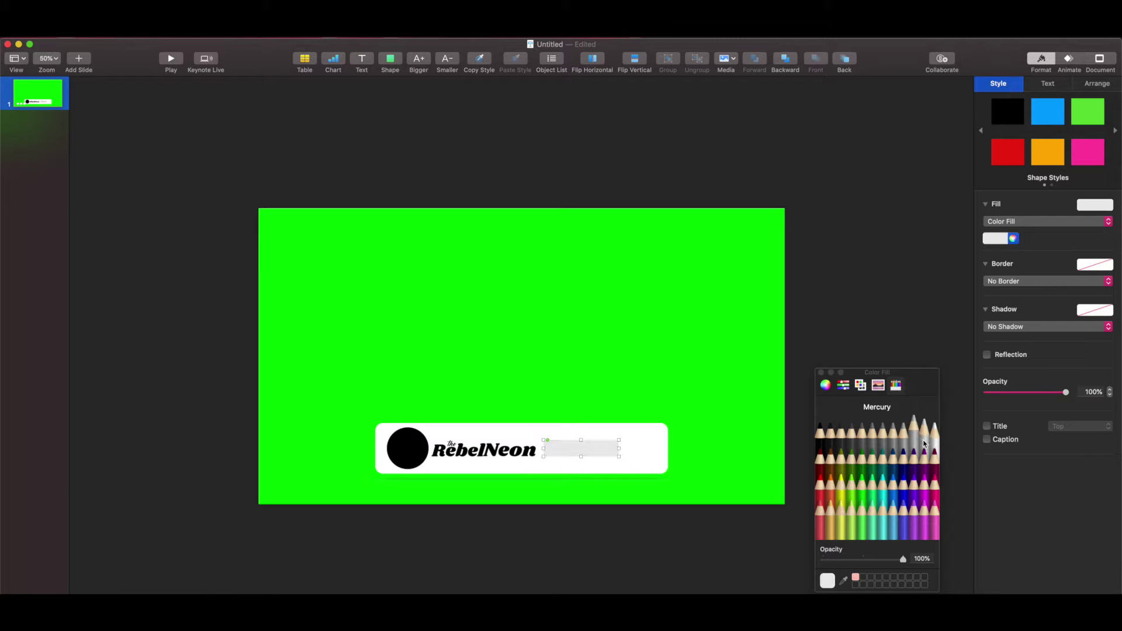
click(841, 346)
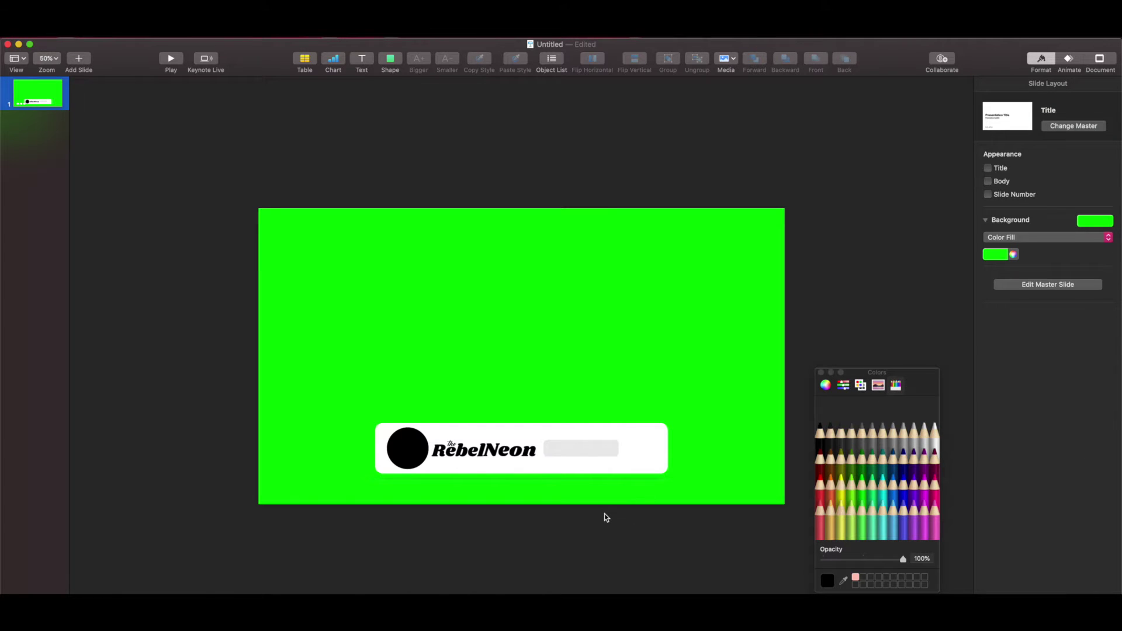
key(super+shift+period)
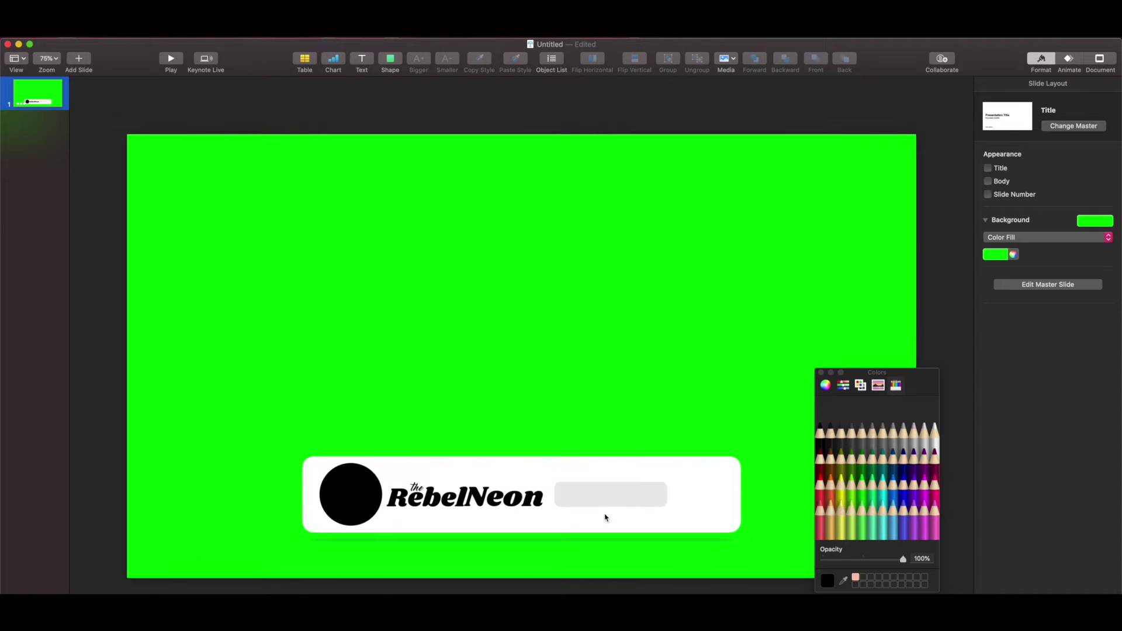
click(821, 373)
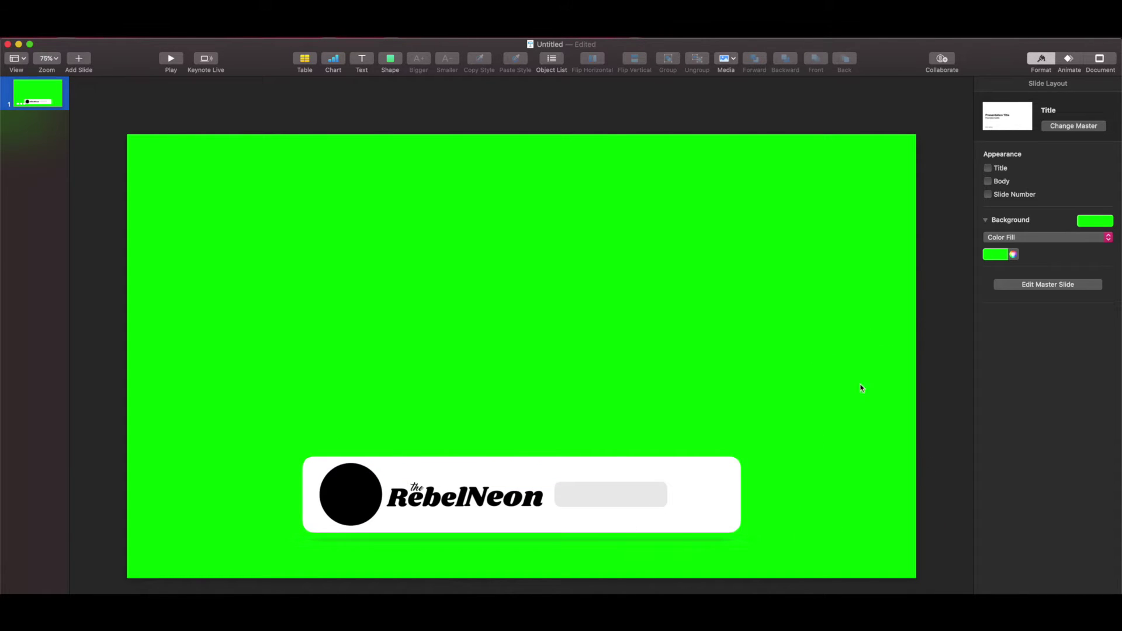
Add a text box to the slide reading "SUBSCRIBED"
click(361, 64)
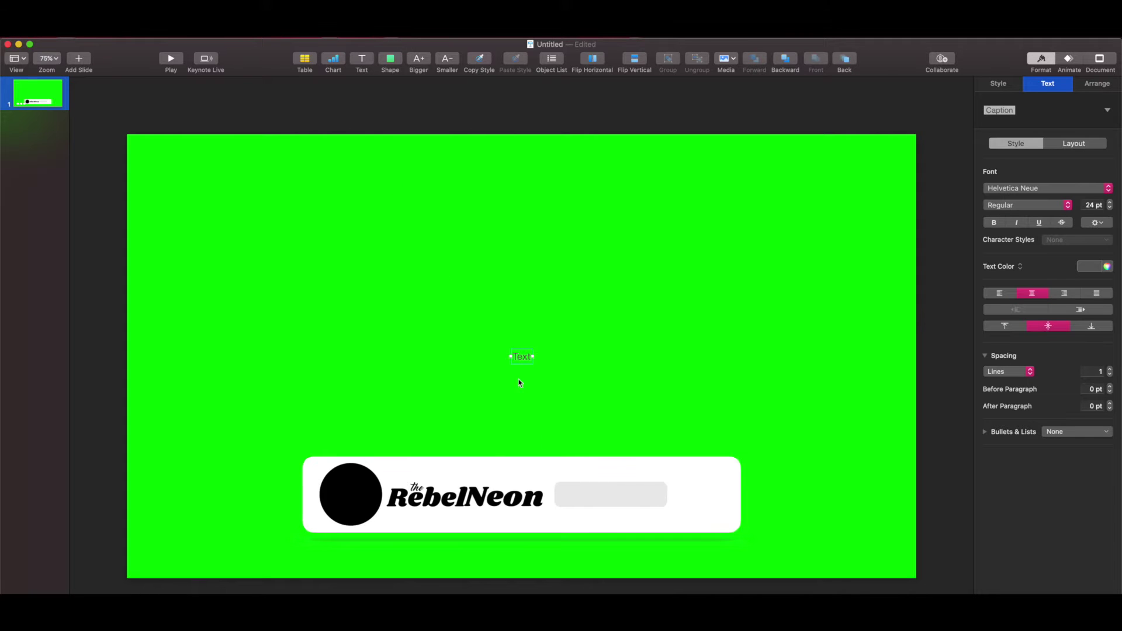
double_click(523, 357)
text(SUBSCRIBED)
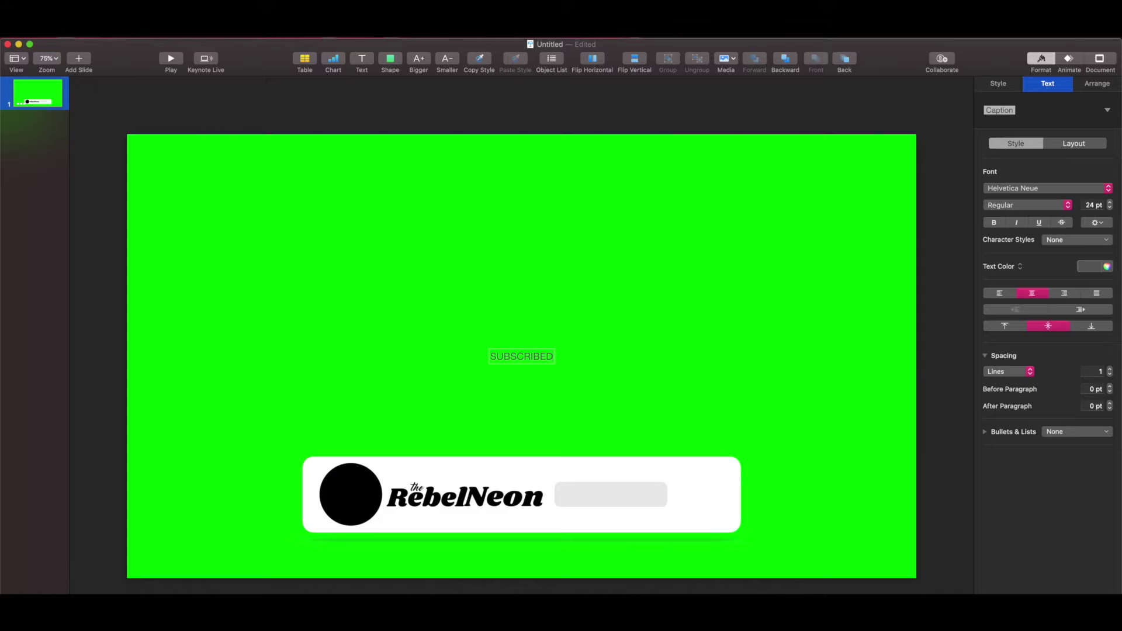
Move the SUBSCRIBED text onto the light gray button and set its font size to 29 pt
click(464, 138)
drag(539, 360, 623, 498)
click(1041, 59)
click(1041, 58)
click(1048, 85)
click(1110, 208)
click(1110, 208)
click(1110, 201)
click(1110, 202)
click(1110, 202)
click(1110, 202)
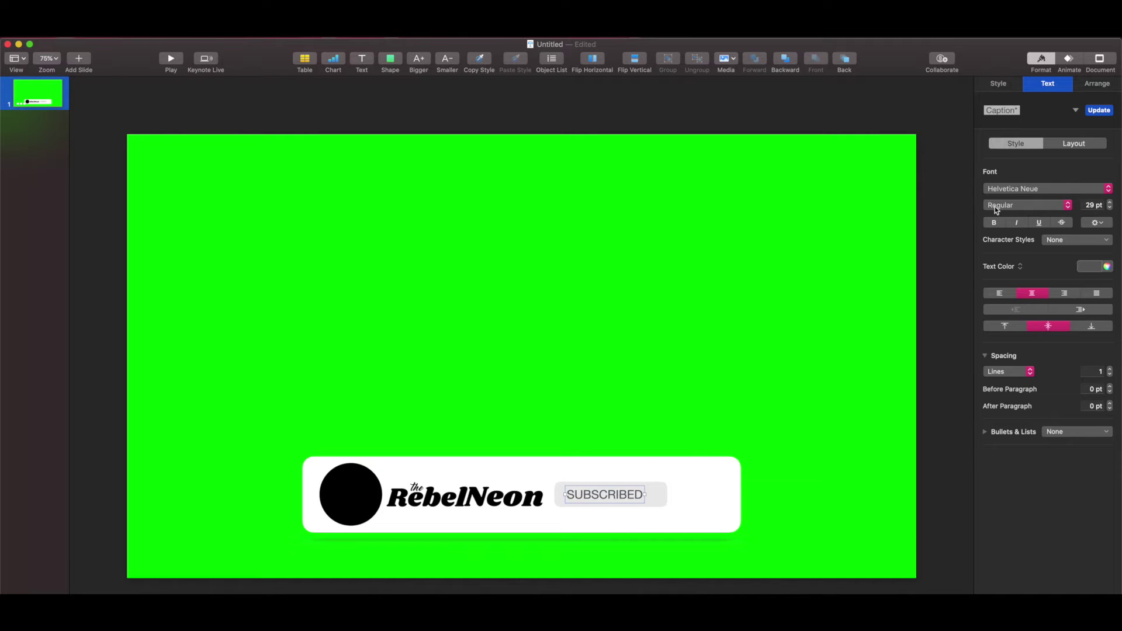
Make the SUBSCRIBED text bold at 33 pt and center it on the gray button
click(994, 223)
click(1110, 202)
click(1110, 202)
click(1111, 202)
click(1111, 203)
drag(631, 497, 638, 498)
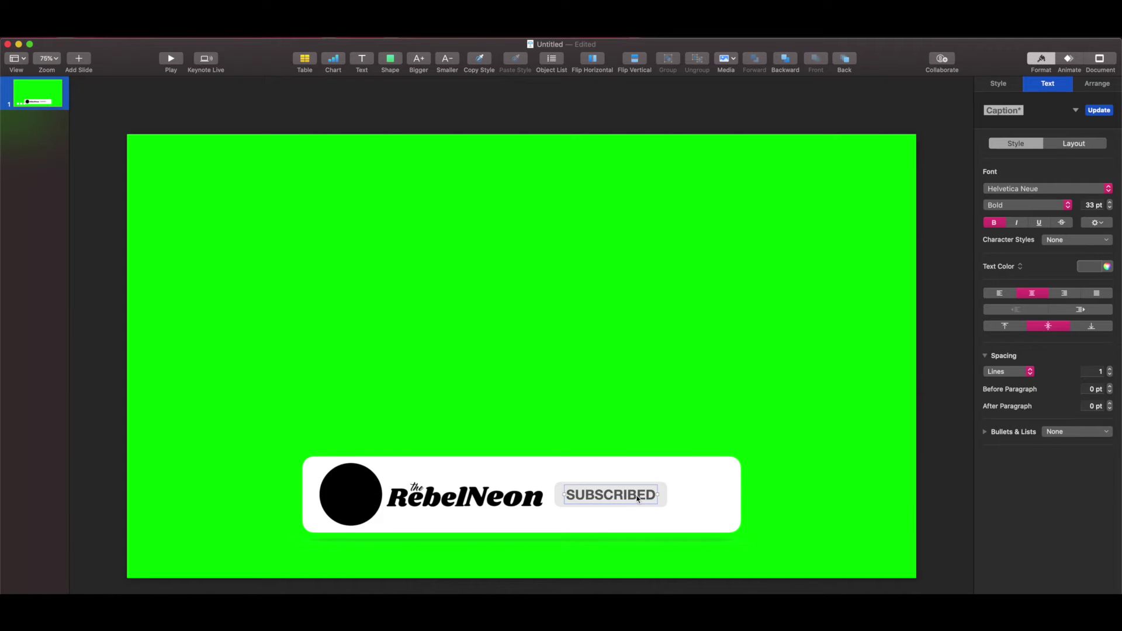
click(938, 505)
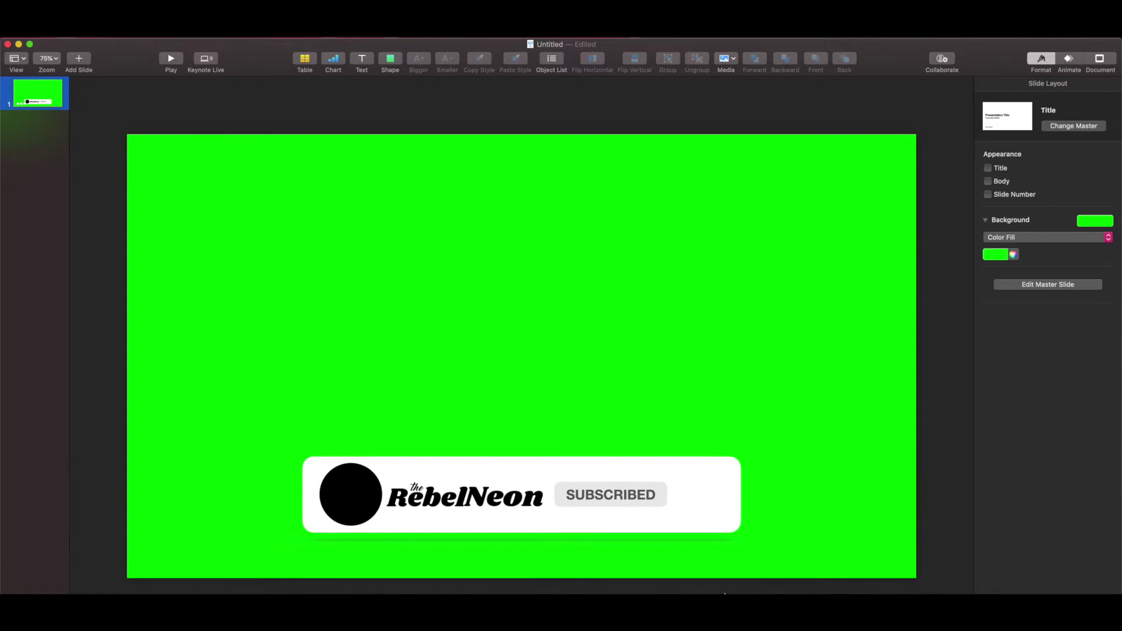
Add the plain black bell image from the "png only" Finder folder to the slide
click(812, 593)
click(813, 580)
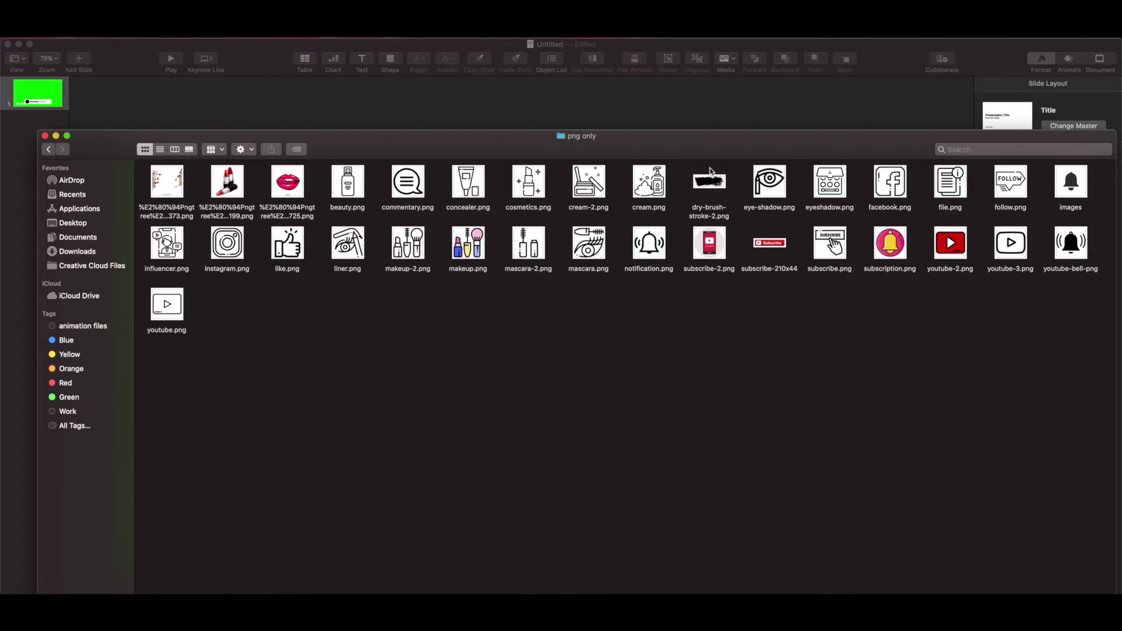
click(1074, 193)
drag(712, 157, 602, 373)
drag(956, 399, 571, 239)
drag(169, 366, 599, 313)
click(360, 299)
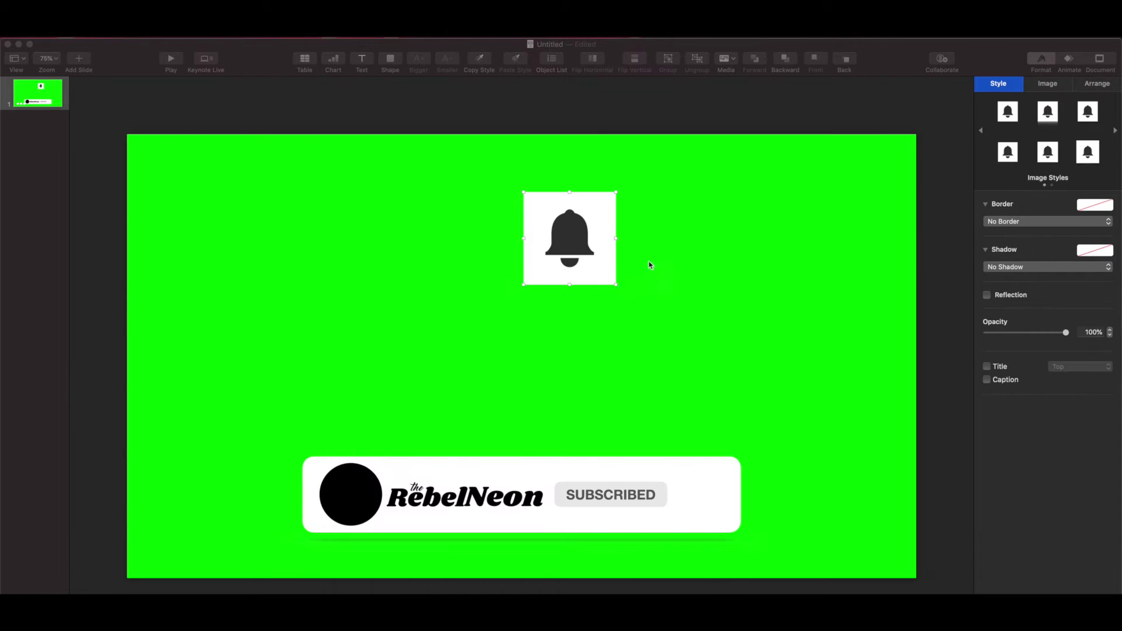
Shrink the bell image and place it inside the white bar, just right of the SUBSCRIBED button
drag(577, 240, 726, 497)
drag(763, 448, 704, 499)
key(super+shift+period)
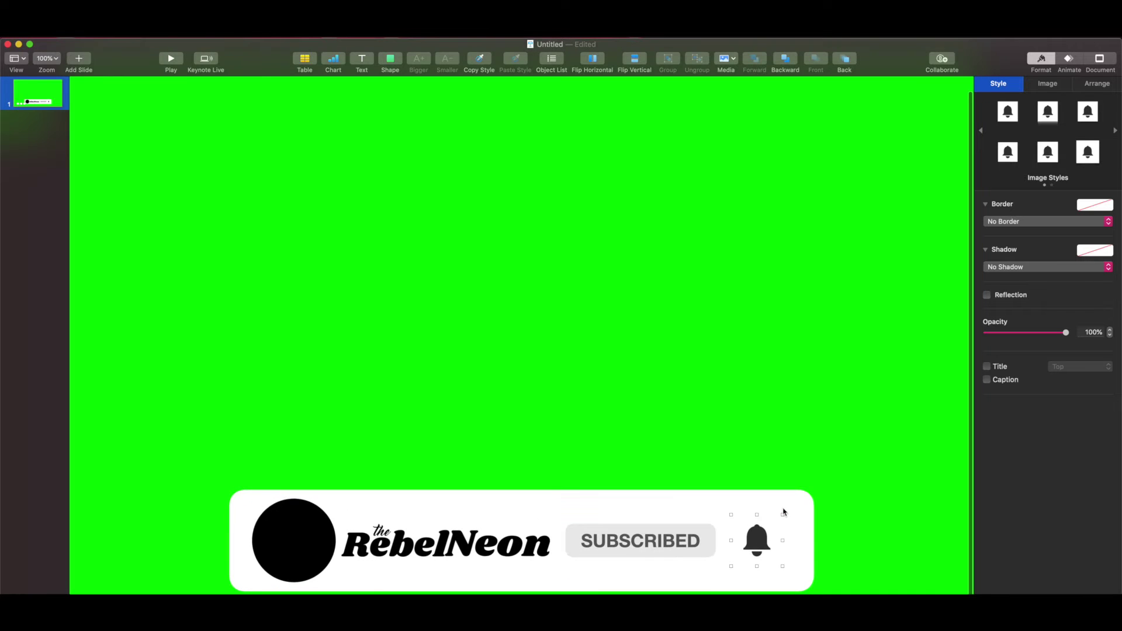
scroll(814, 531, right, 5)
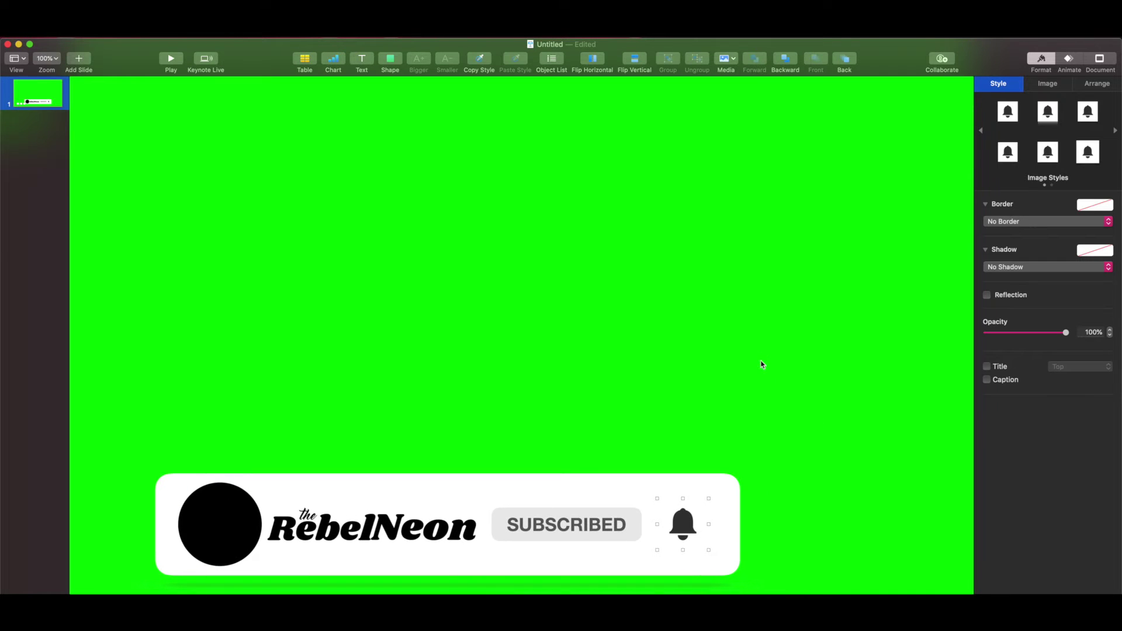
click(817, 529)
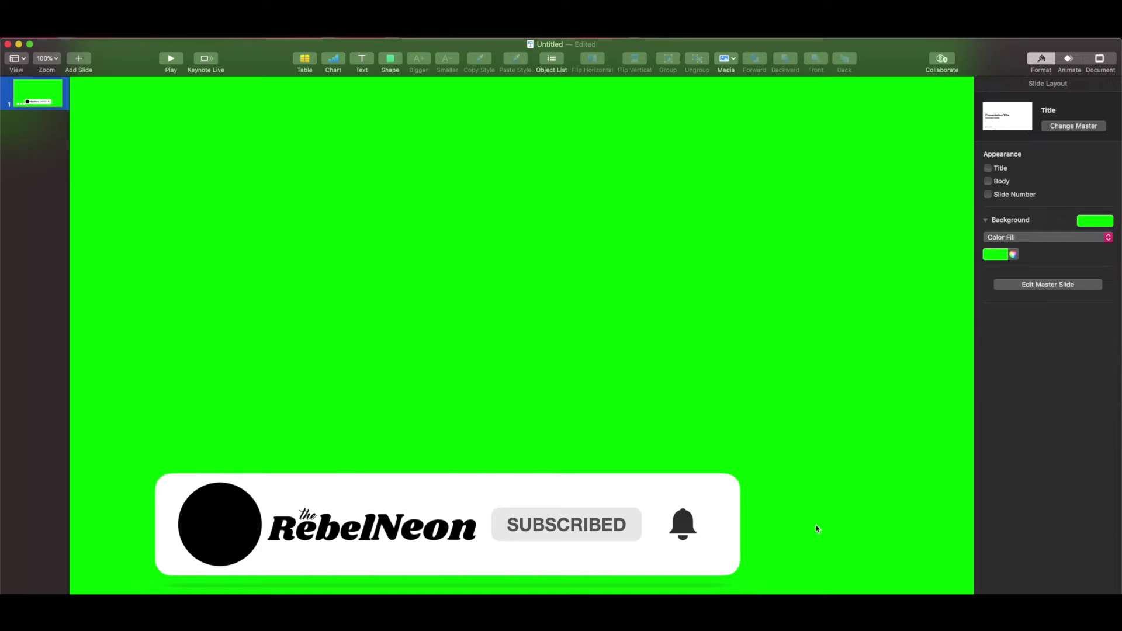
Draw a small open curved line on the green area above the bar with the Pen tool
click(391, 72)
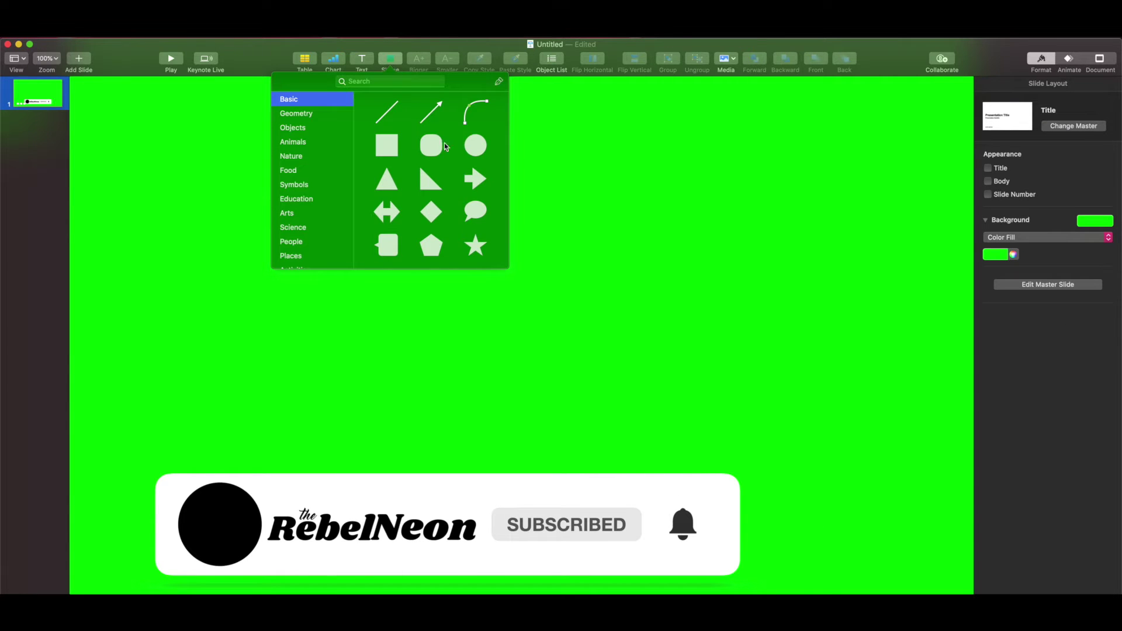
click(499, 81)
click(621, 376)
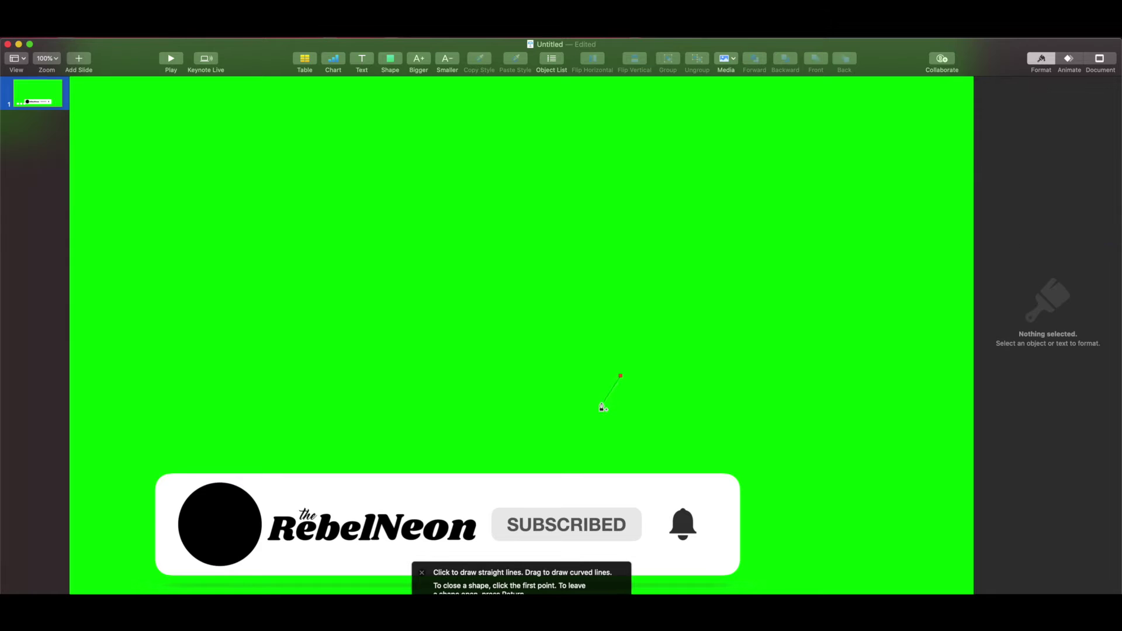
click(600, 404)
drag(609, 393, 603, 388)
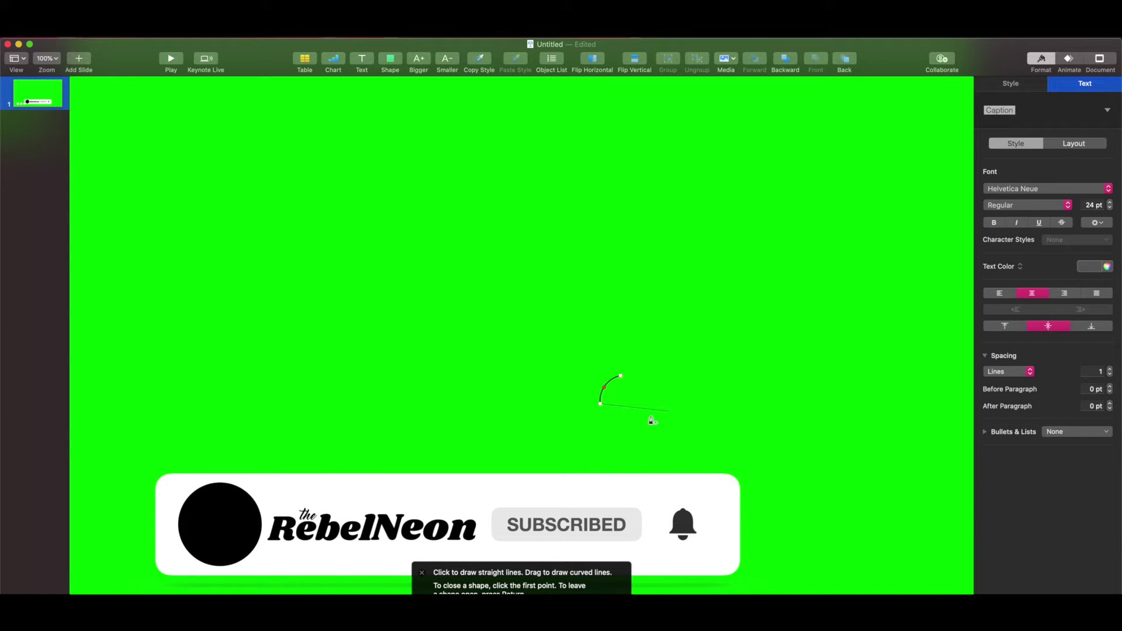
click(601, 404)
key(Return)
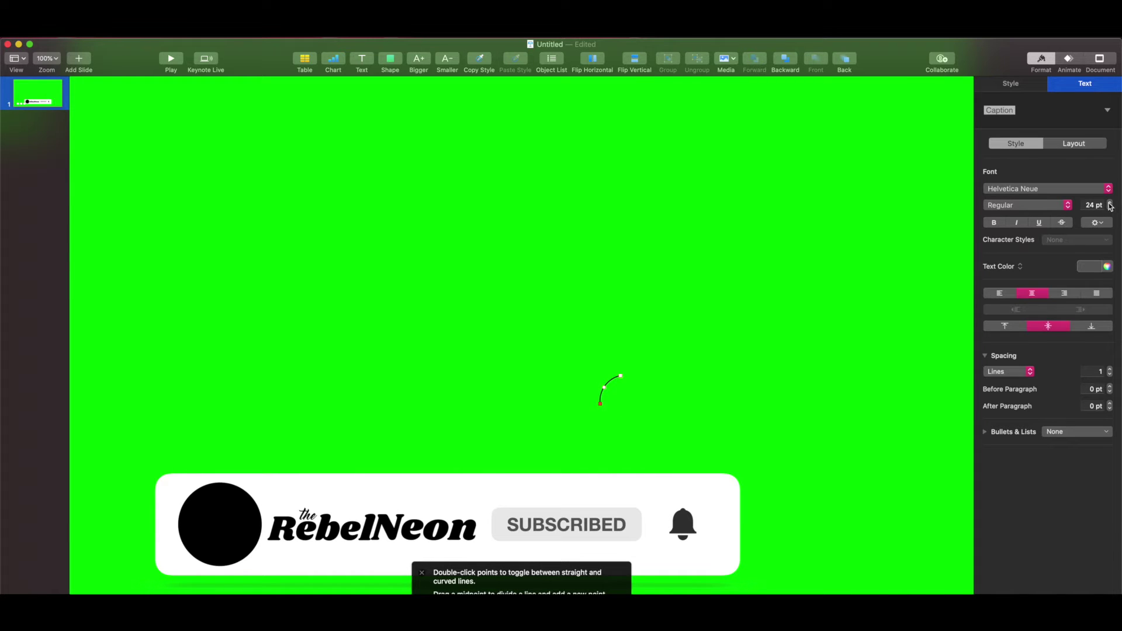
click(607, 387)
click(610, 386)
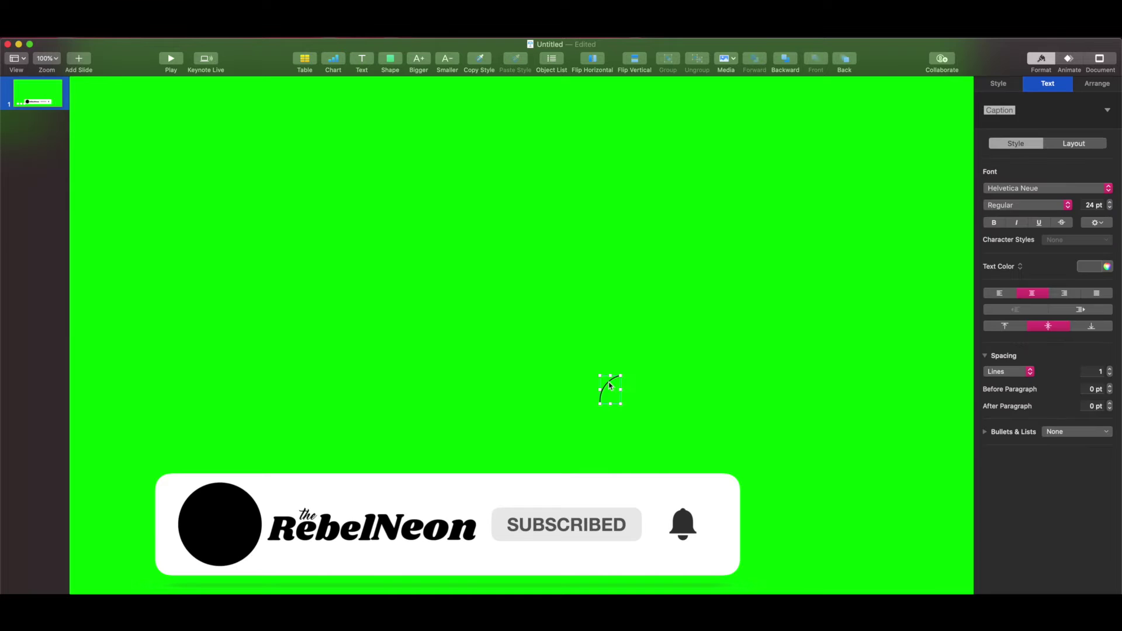
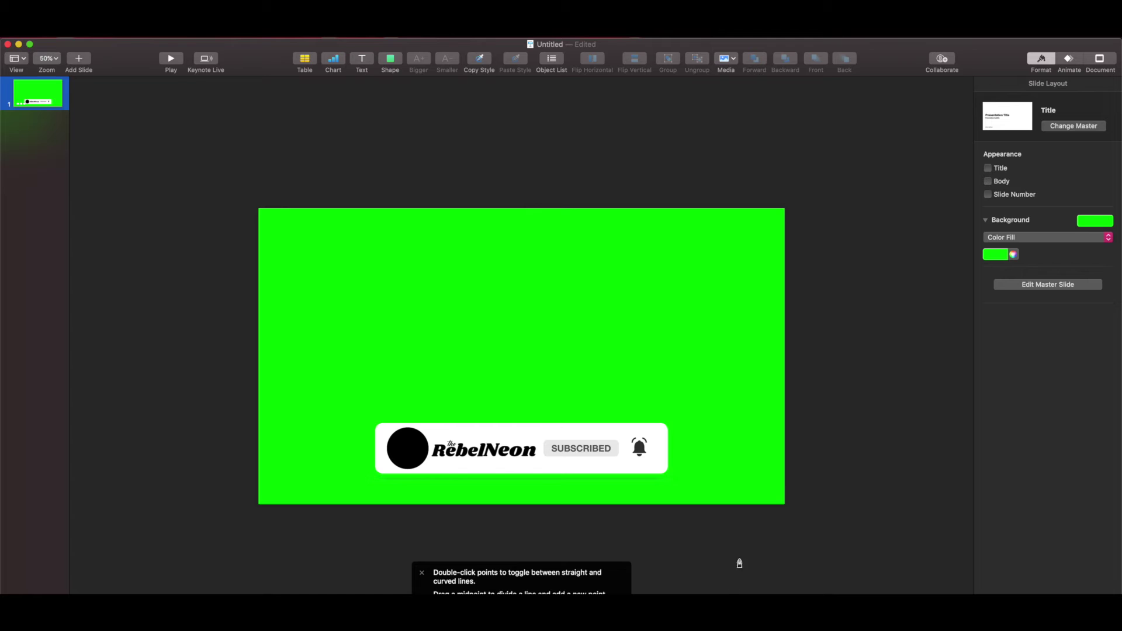
Draw a small closed arrow-shaped outline just right of the bar with the Pen tool
click(696, 452)
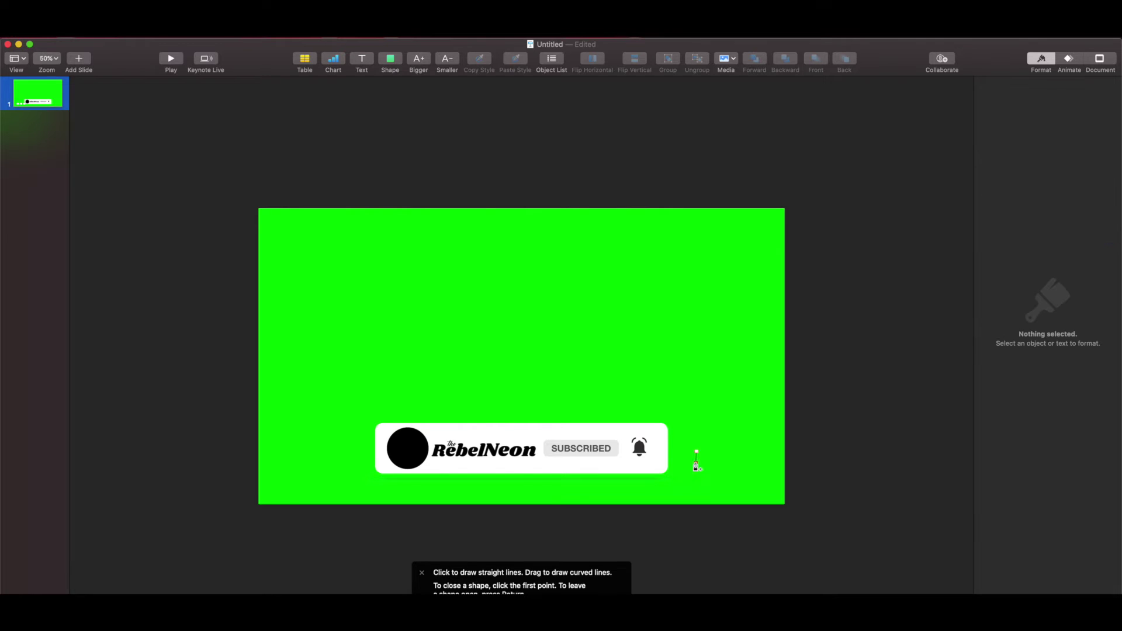
click(696, 464)
click(706, 463)
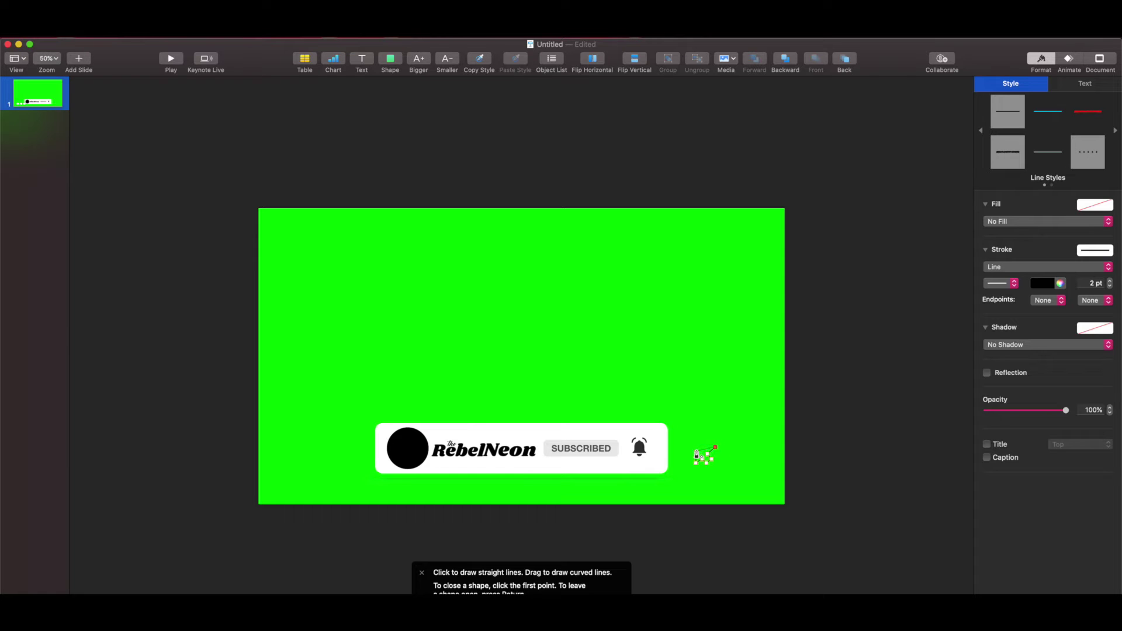
click(697, 454)
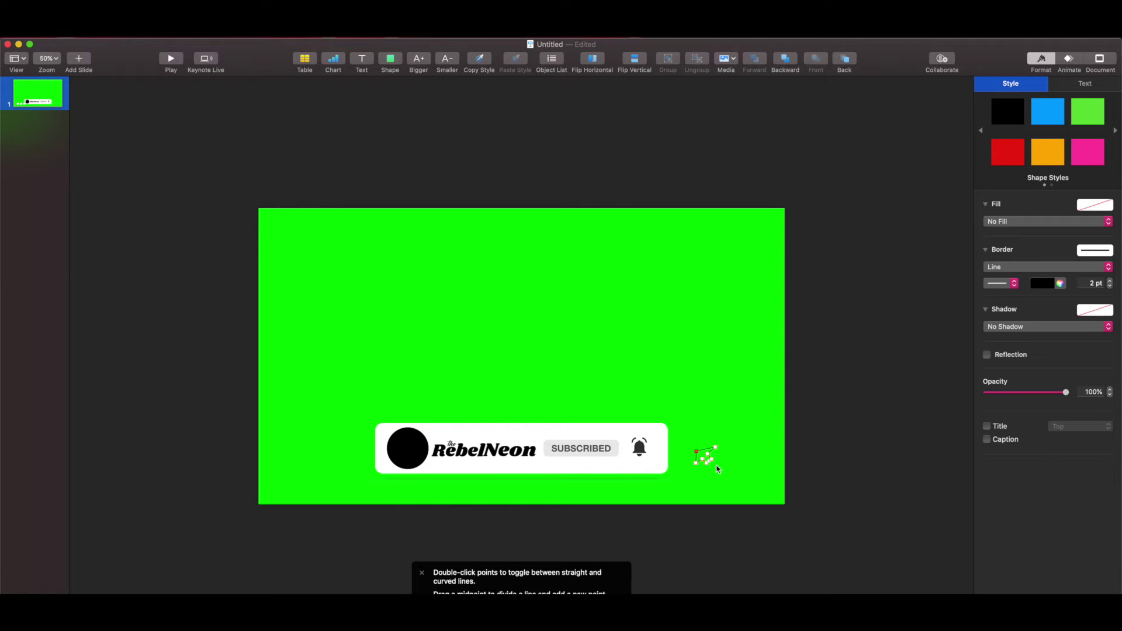
Reshape the arrow outline's points into a more compact cursor arrow pointing up and left
key(super+shift+period)
key(super+shift+period)
key(super+shift+period)
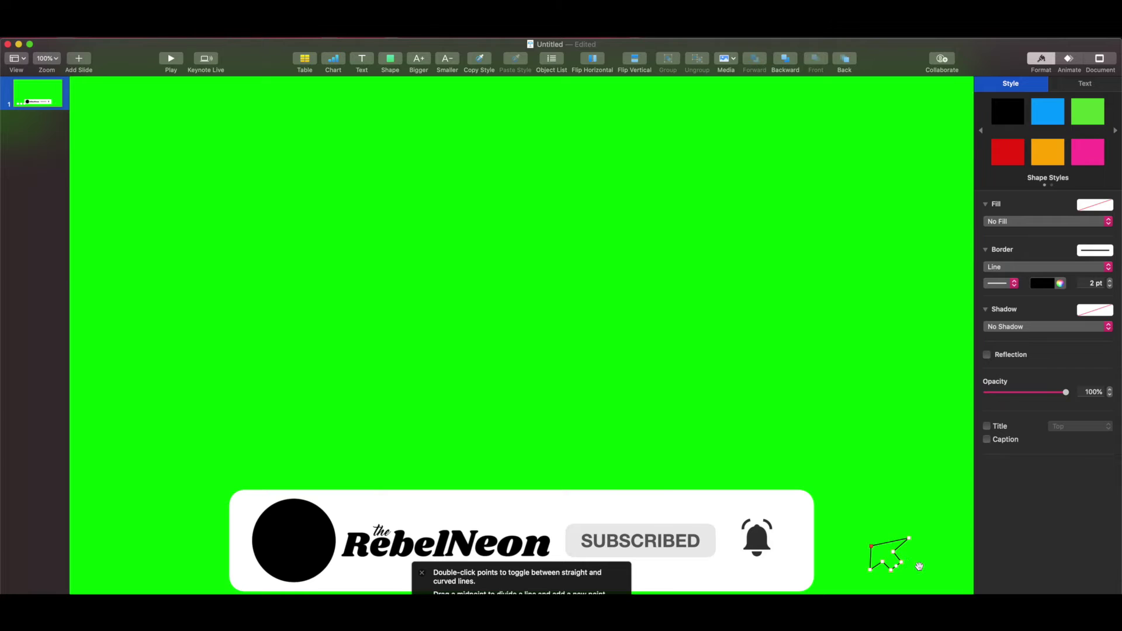
drag(665, 354, 591, 338)
drag(835, 522, 797, 552)
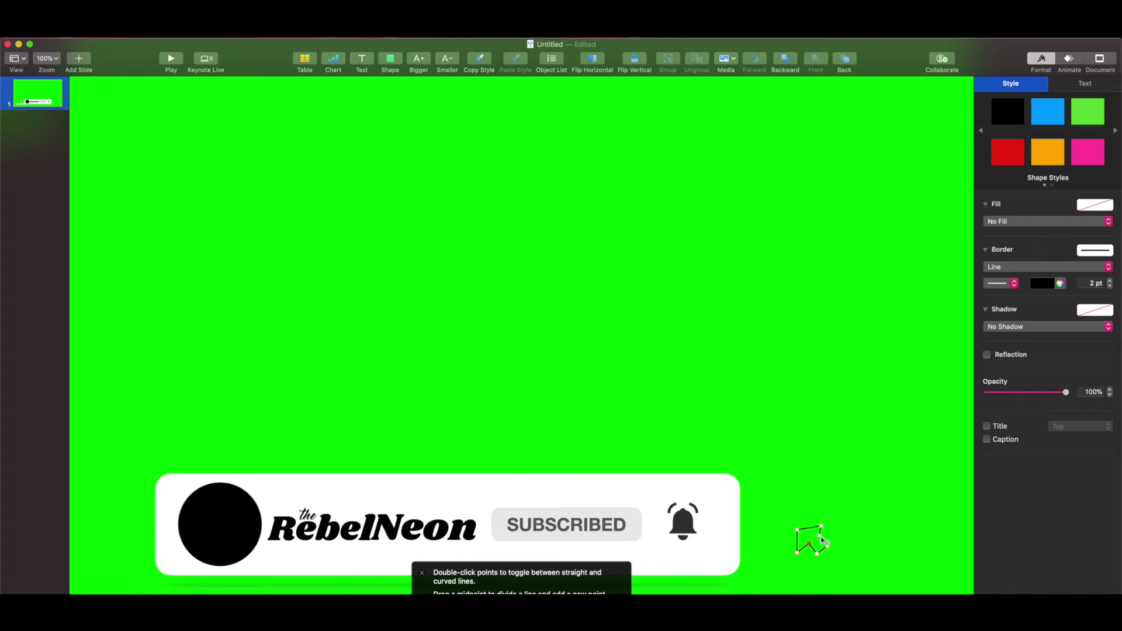
mouse_move(819, 536)
mouse_down()
mouse_move(802, 555)
mouse_move(820, 551)
mouse_move(817, 535)
mouse_up()
click(799, 552)
mouse_move(801, 553)
mouse_down()
mouse_move(816, 531)
mouse_move(822, 548)
mouse_up()
Fill the cursor arrow with a dark gray color and remove its border
click(1023, 221)
click(1005, 230)
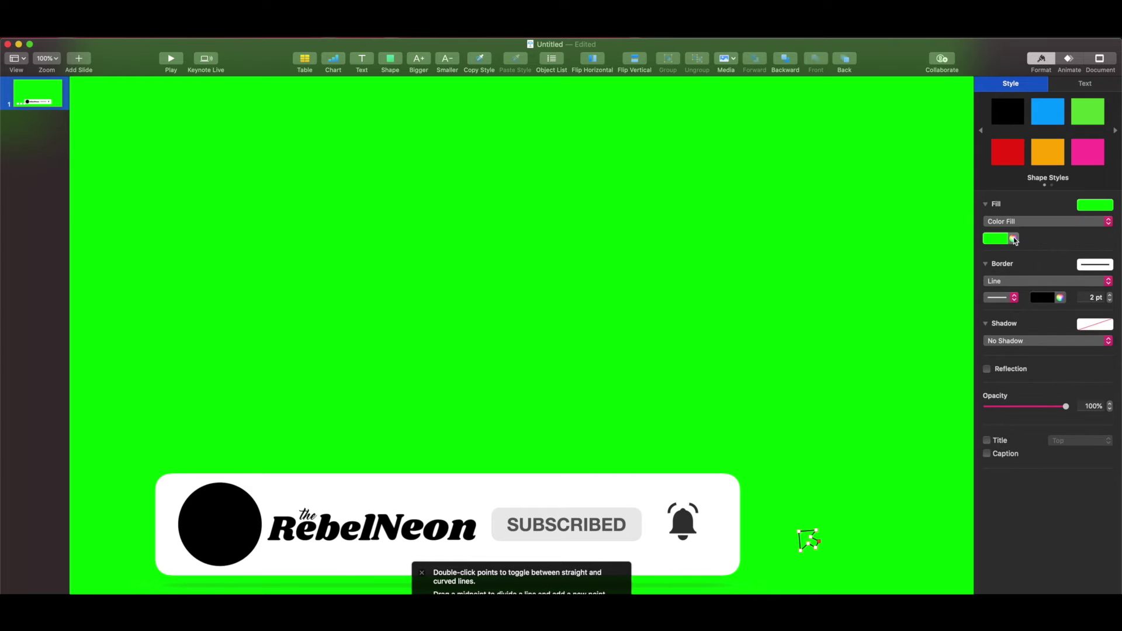
click(1013, 238)
click(840, 440)
click(999, 300)
click(1006, 281)
click(1005, 270)
click(841, 380)
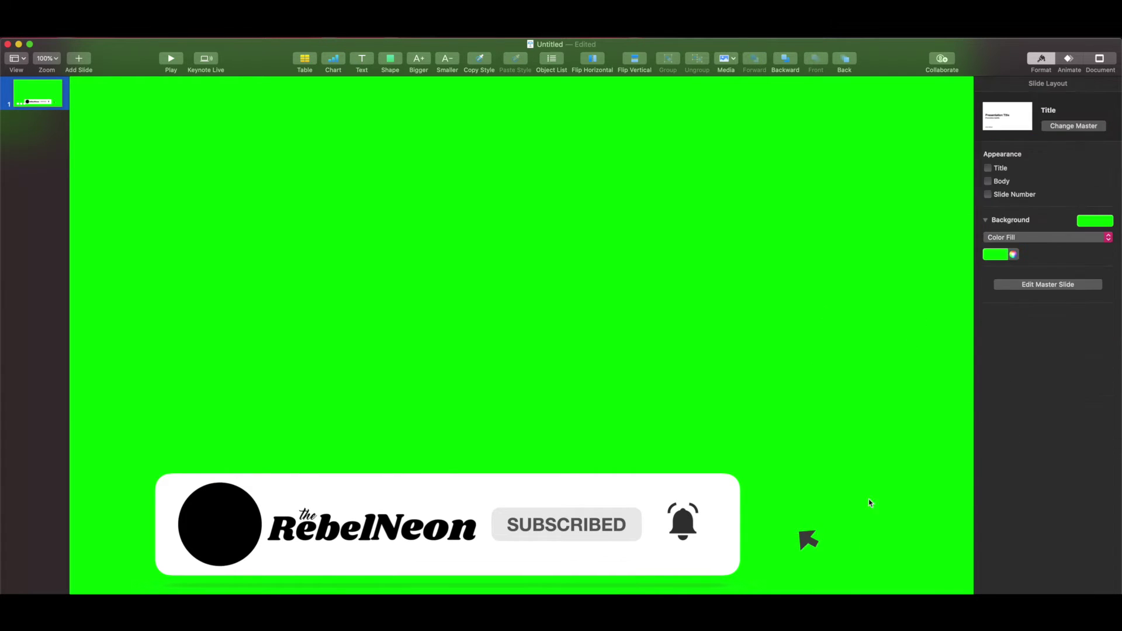
Try to reopen the filled cursor arrow's points for editing at close range
click(810, 542)
click(855, 538)
drag(809, 541, 534, 391)
scroll(542, 396, up, 2)
scroll(542, 396, up, 5)
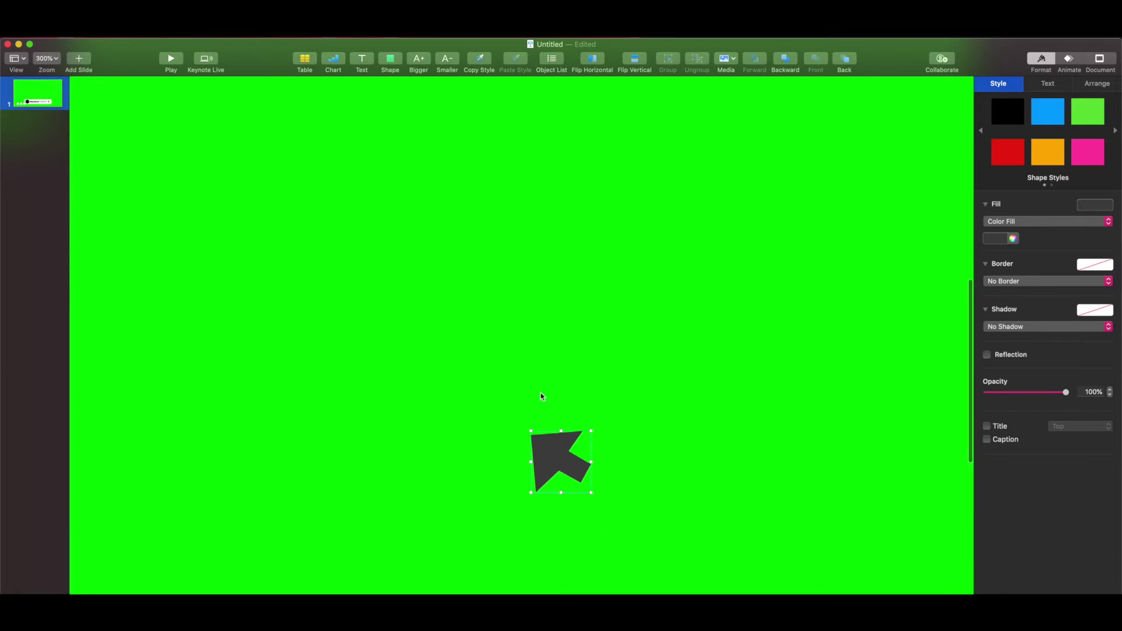
click(672, 477)
click(559, 498)
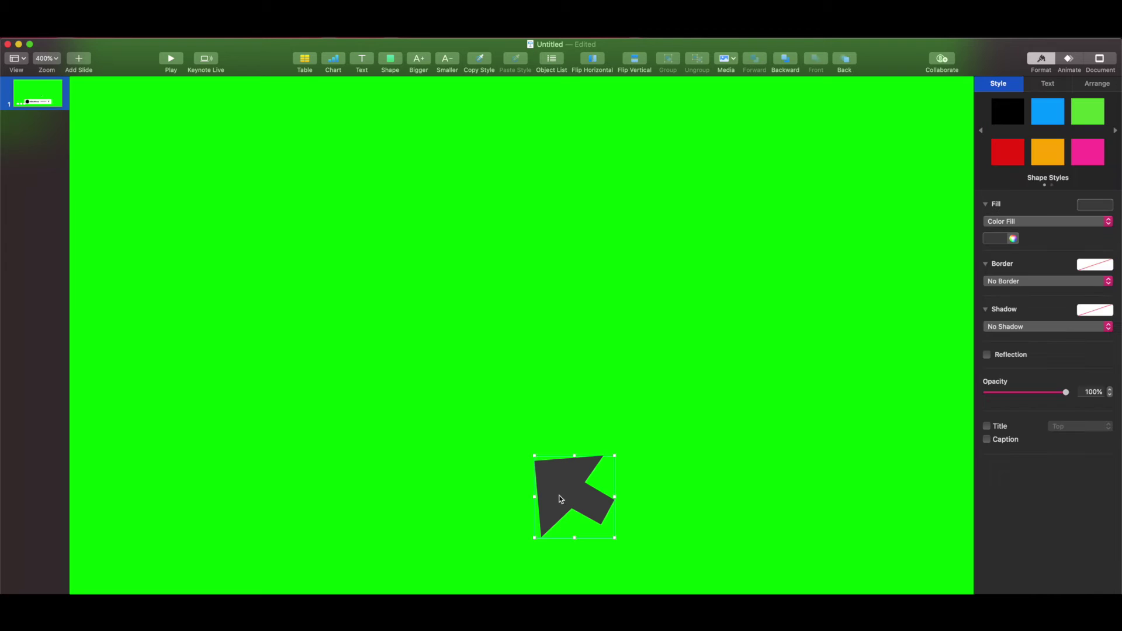
click(538, 464)
click(573, 461)
click(401, 62)
click(737, 476)
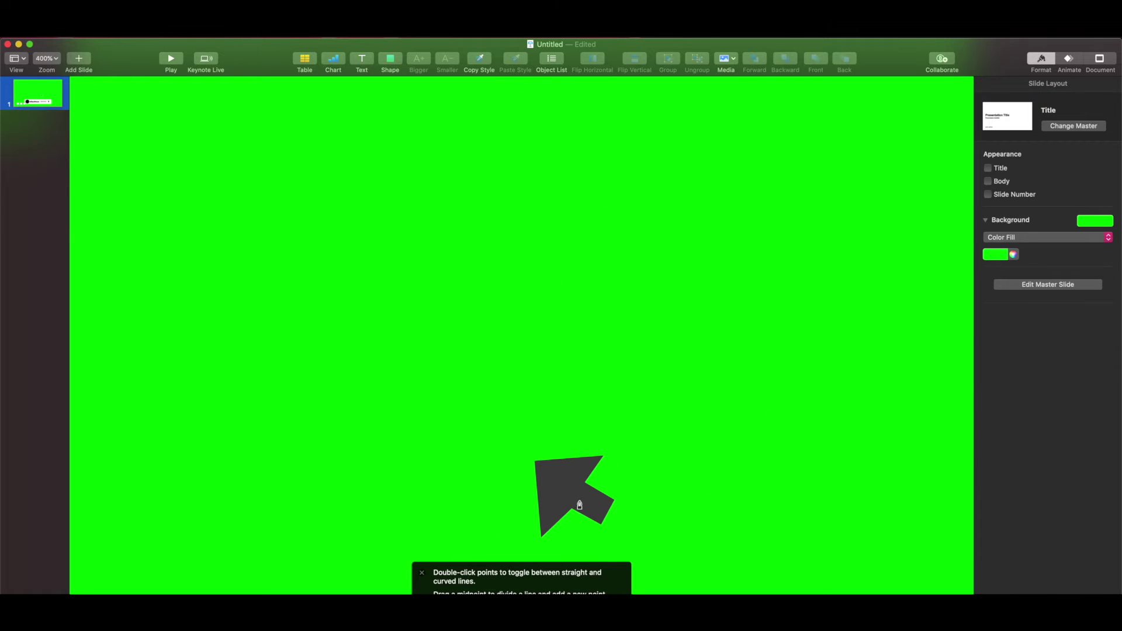
click(573, 492)
right_click(574, 491)
click(655, 464)
Edit the unfilled cursor arrow's points to shorten its tail and tighten its head
scroll(707, 496, left, 10)
scroll(707, 496, up, 2)
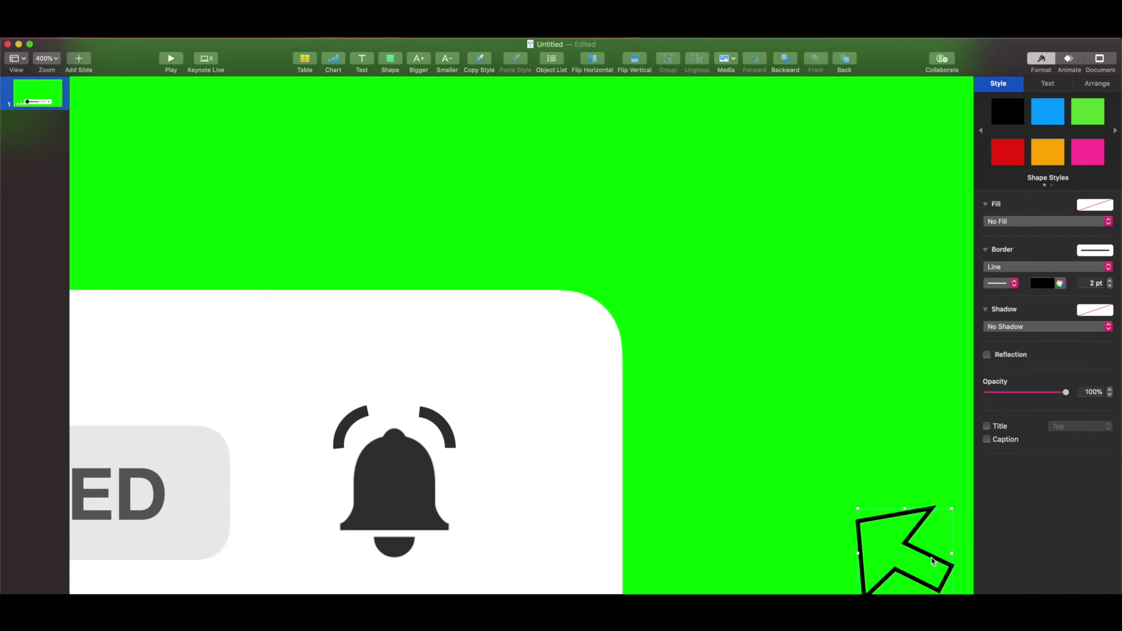
double_click(910, 552)
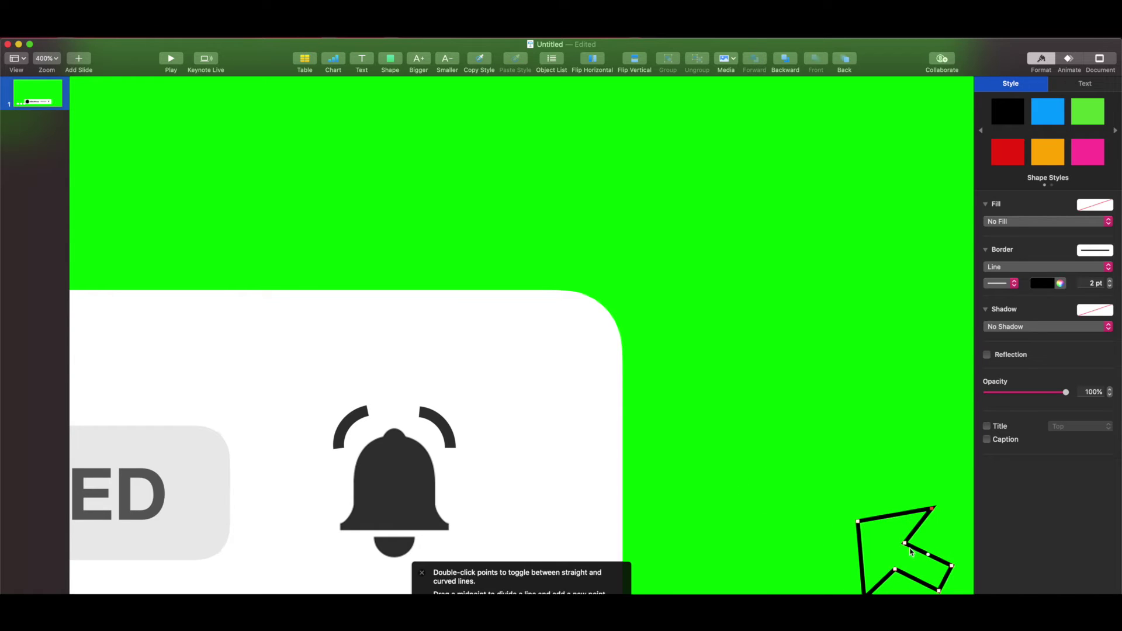
drag(895, 569, 926, 554)
drag(932, 508, 918, 526)
drag(866, 593, 871, 586)
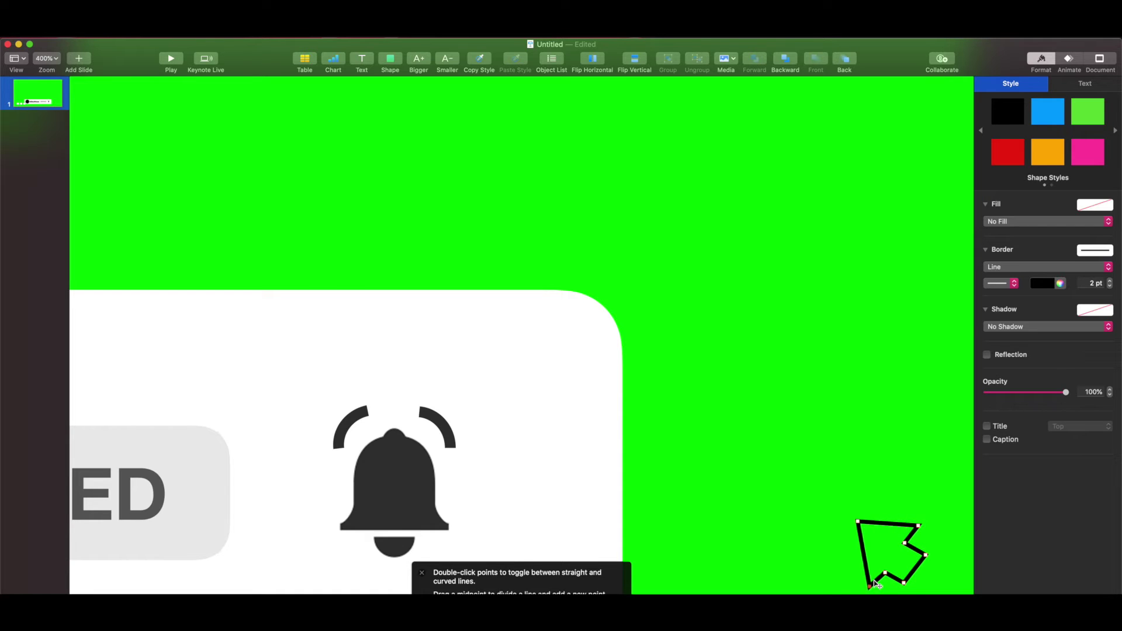
drag(858, 521, 914, 528)
drag(870, 591, 872, 584)
Move the cursor arrow close to the bar's right edge, beside the bell, and size it down
drag(862, 531, 692, 377)
click(918, 545)
drag(919, 547, 720, 417)
Give the resized cursor arrow a dark gray color fill and no border
click(1017, 222)
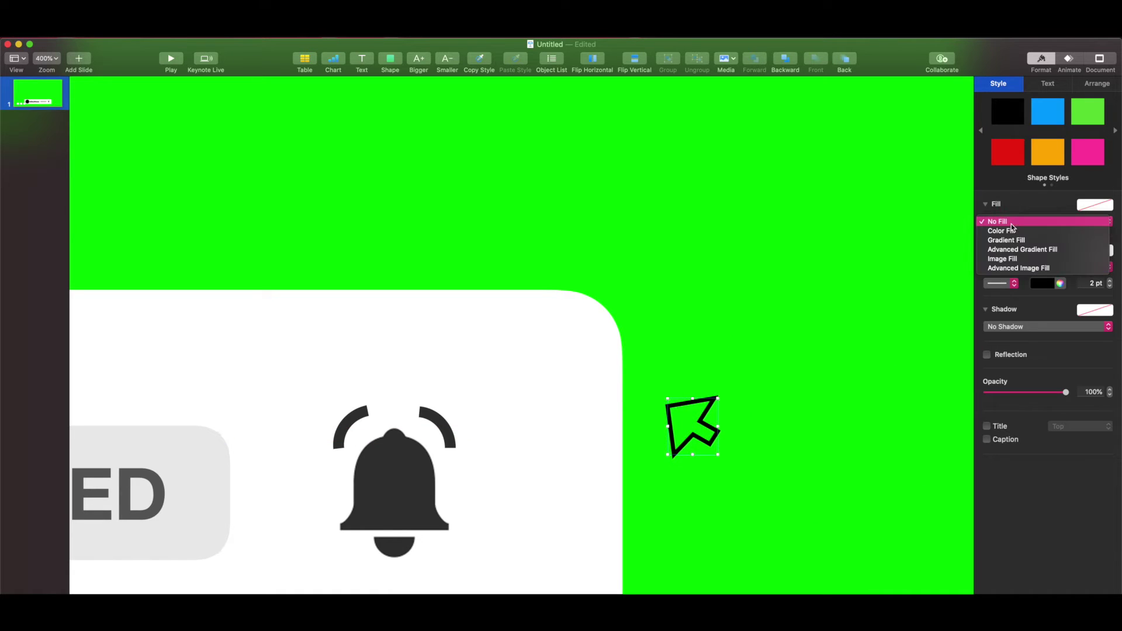
click(1017, 231)
click(1014, 239)
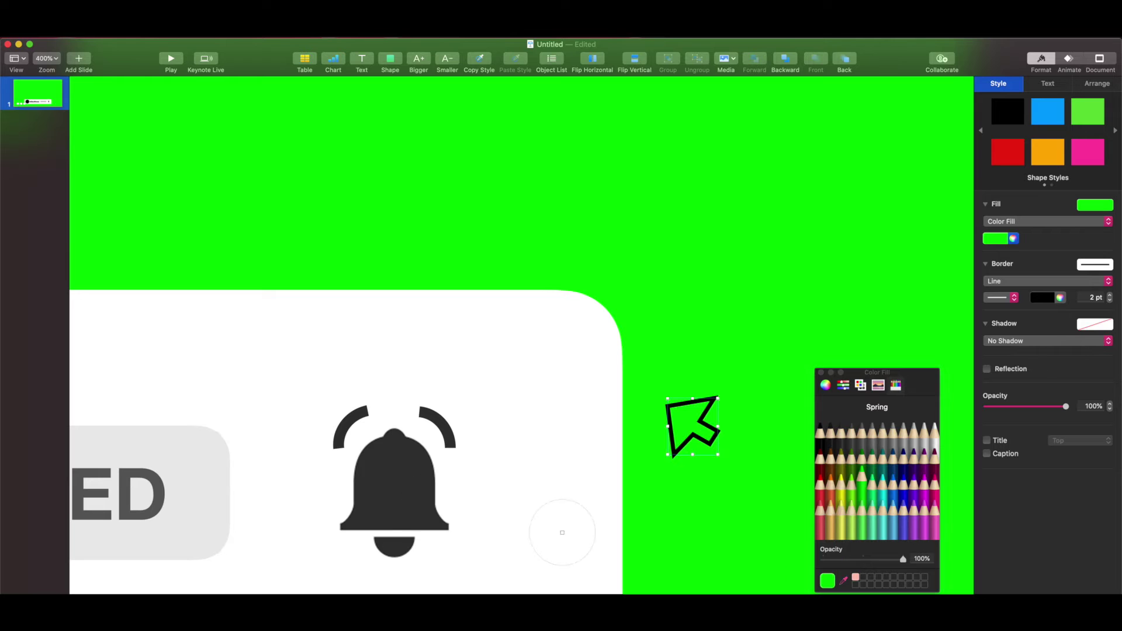
click(821, 435)
click(821, 372)
click(1000, 281)
click(1001, 272)
click(735, 365)
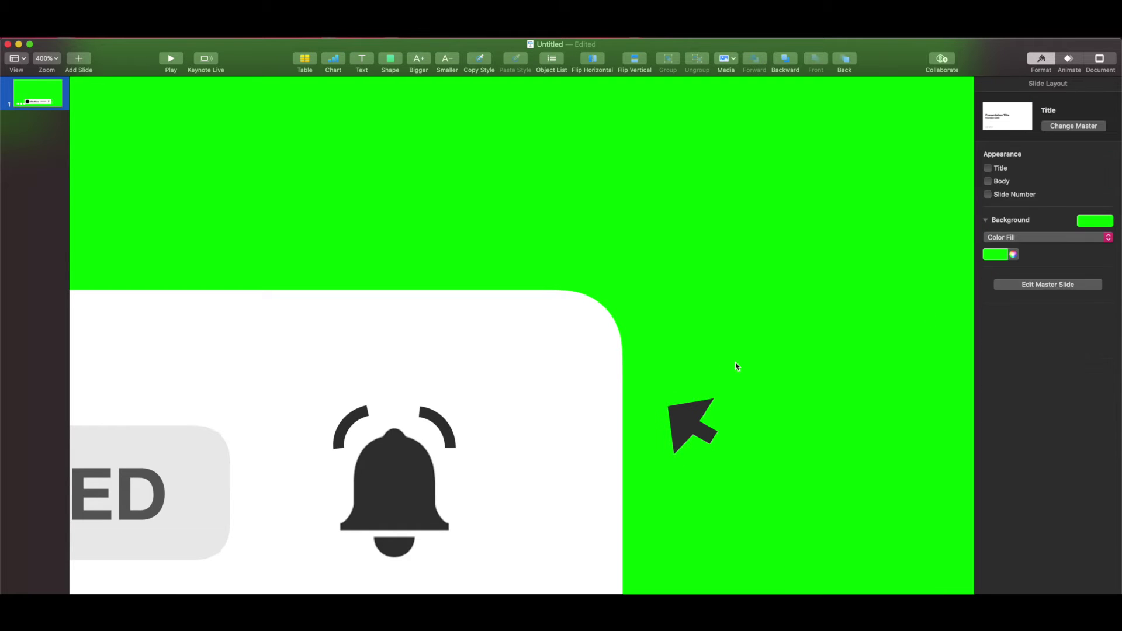
Move the cursor arrow off the slide, just below its bottom edge under the bell
scroll(735, 365, down, 5)
scroll(736, 366, down, 5)
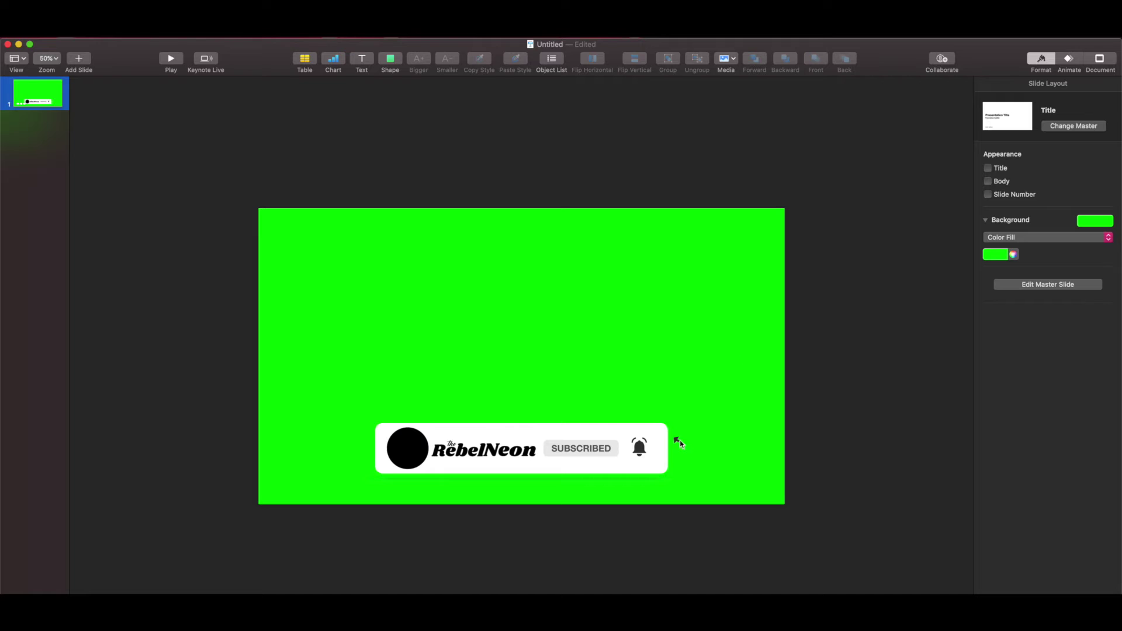
click(676, 439)
drag(677, 440, 653, 518)
click(696, 521)
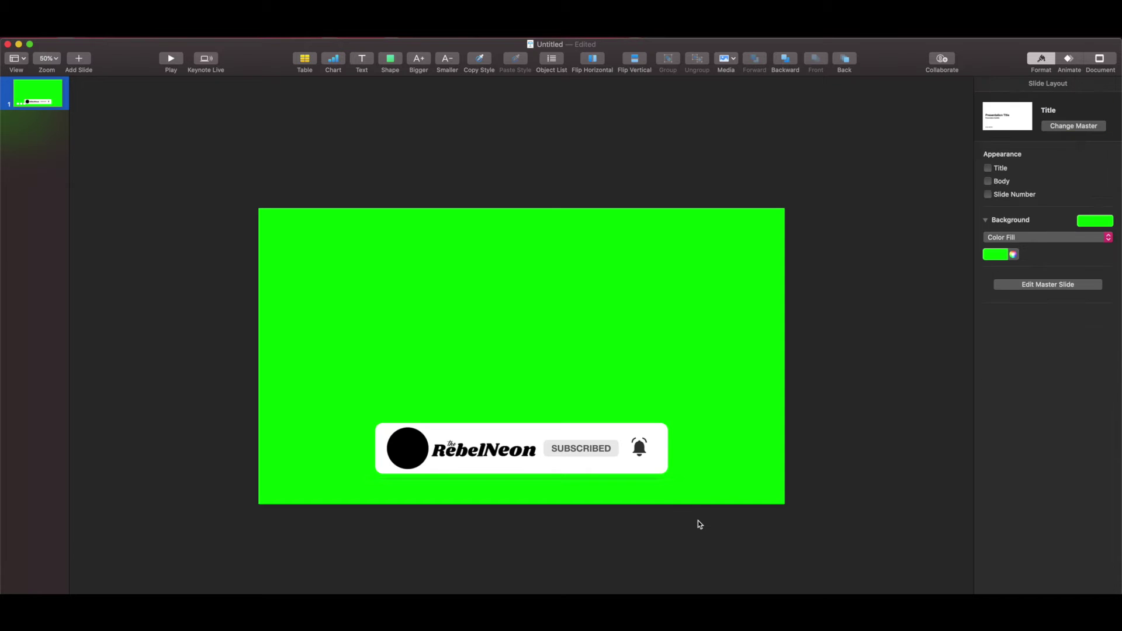
Fill the black logo circle with the image logo profile.jpg, using Scale to Fill
click(419, 455)
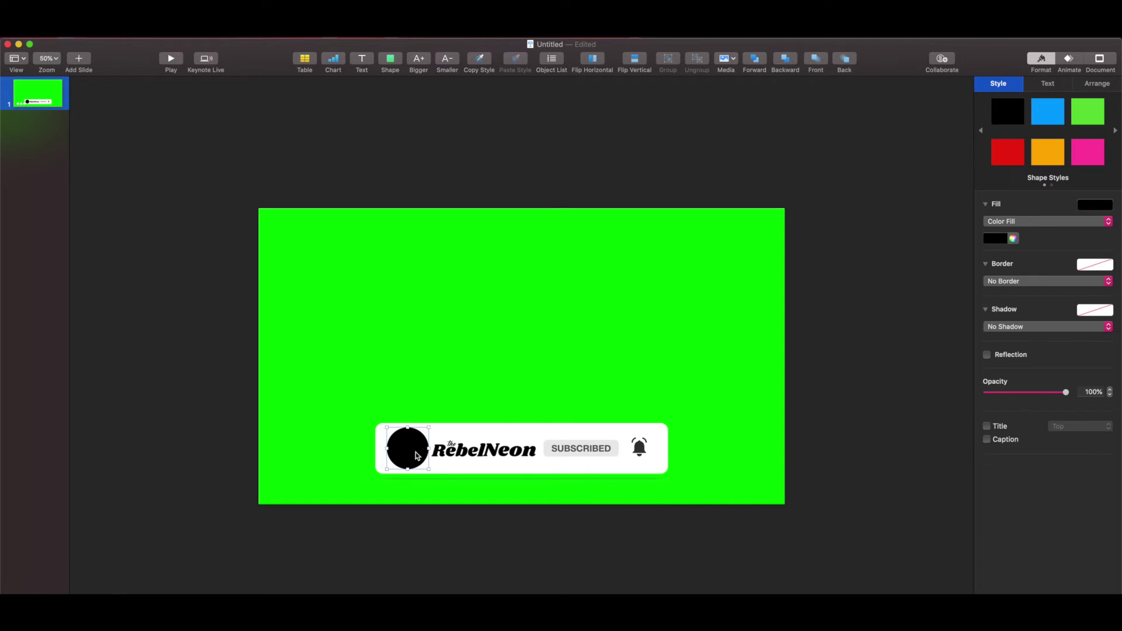
click(1013, 239)
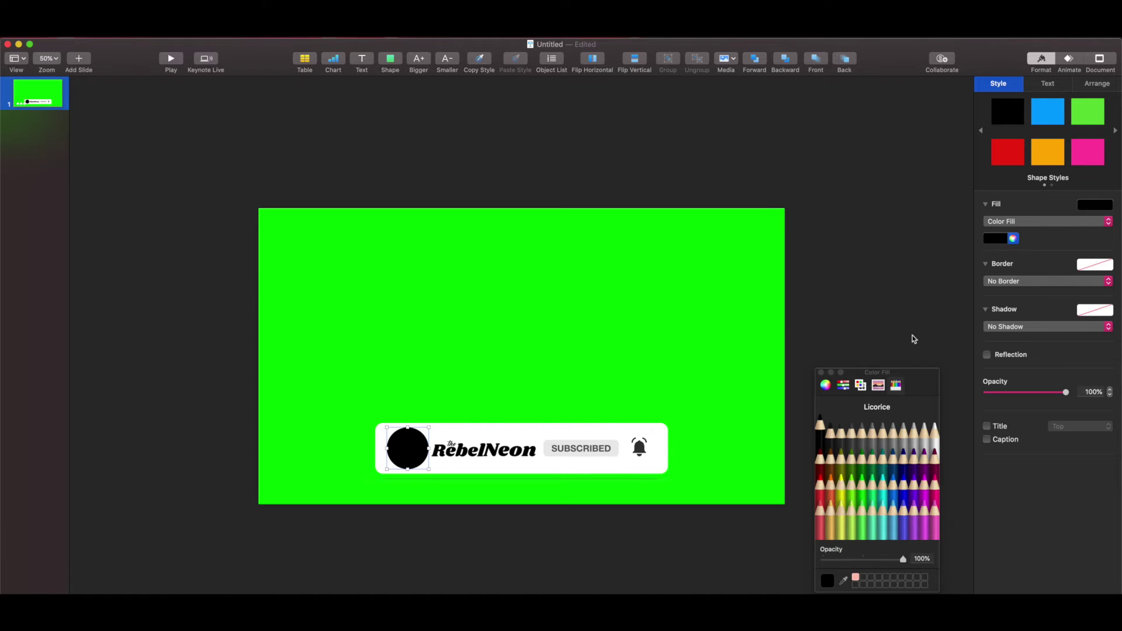
click(821, 372)
click(1107, 222)
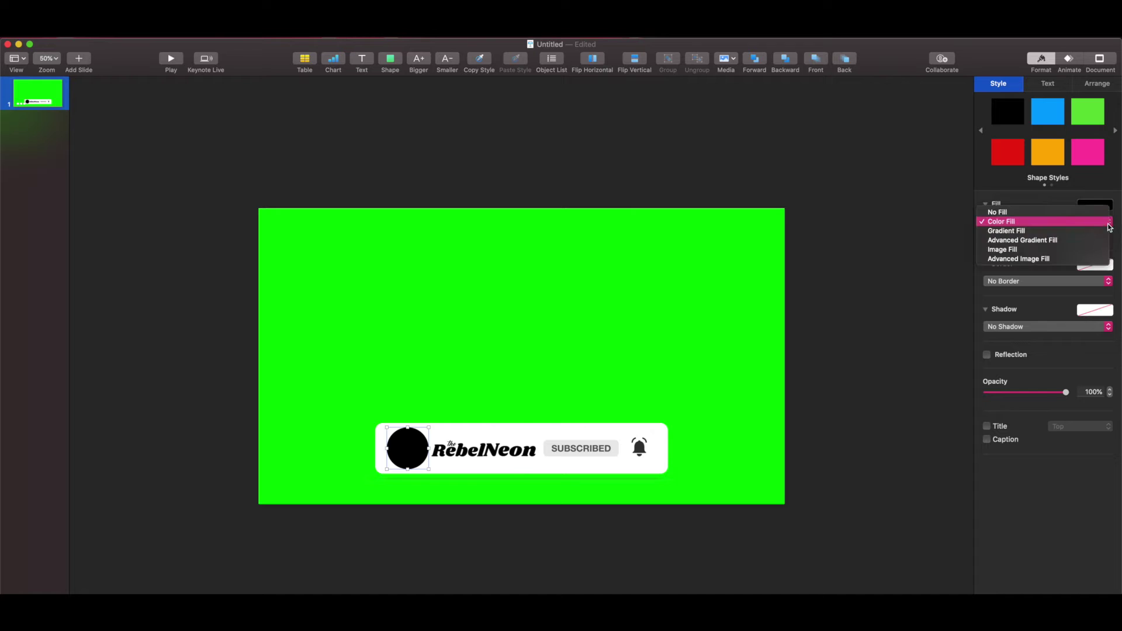
click(1024, 249)
click(1069, 257)
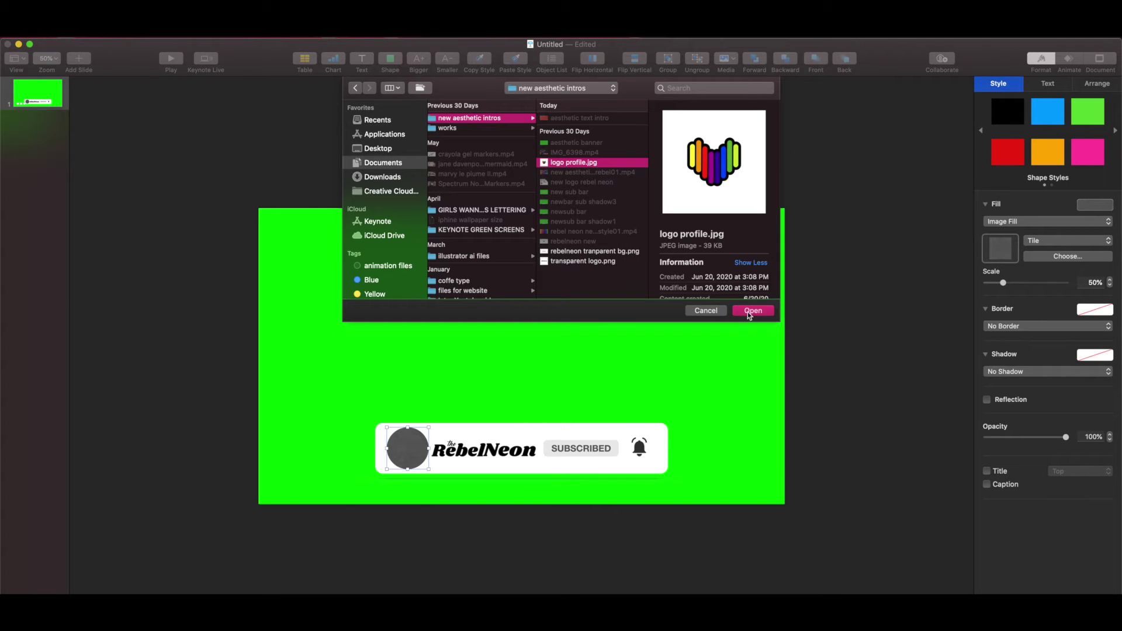
click(752, 311)
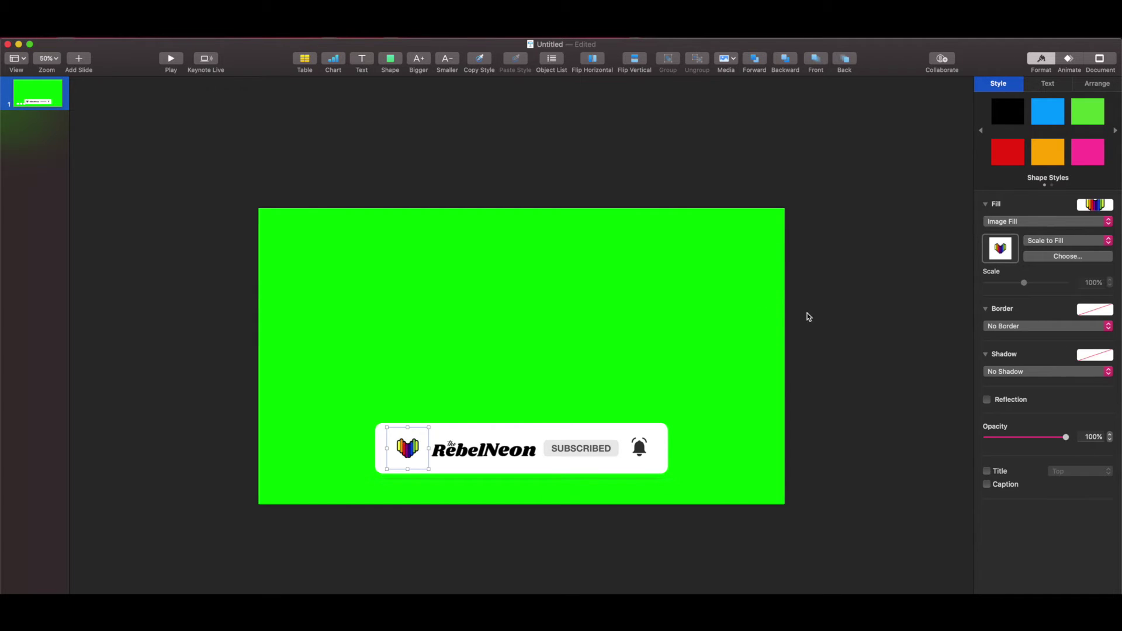
click(1046, 243)
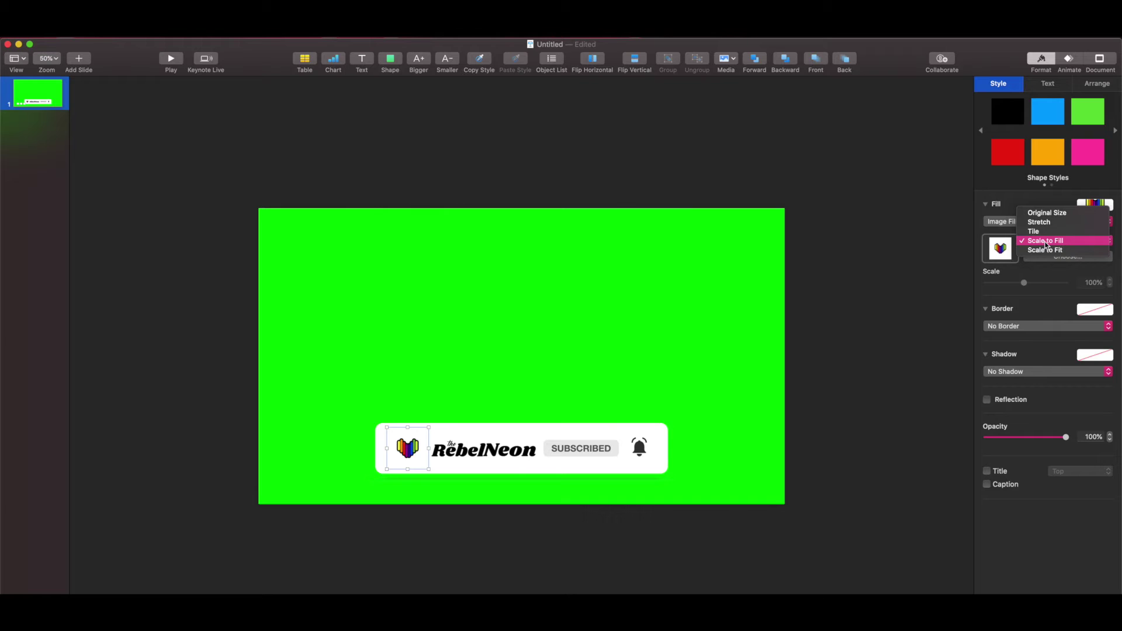
click(1046, 245)
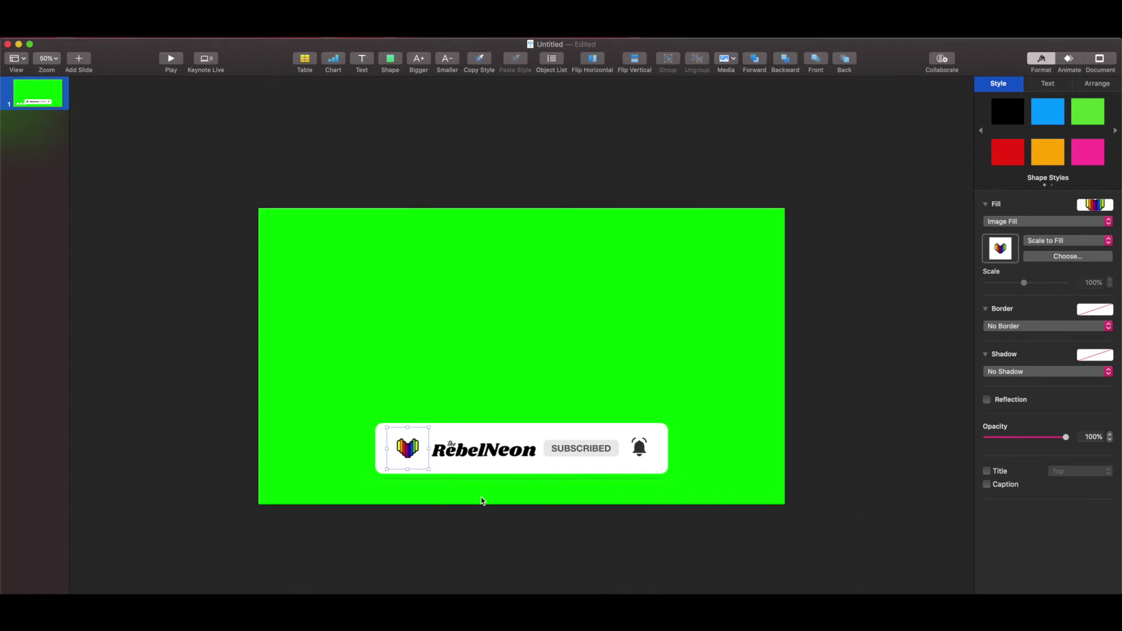
Add a line border around the logo circle
click(1005, 326)
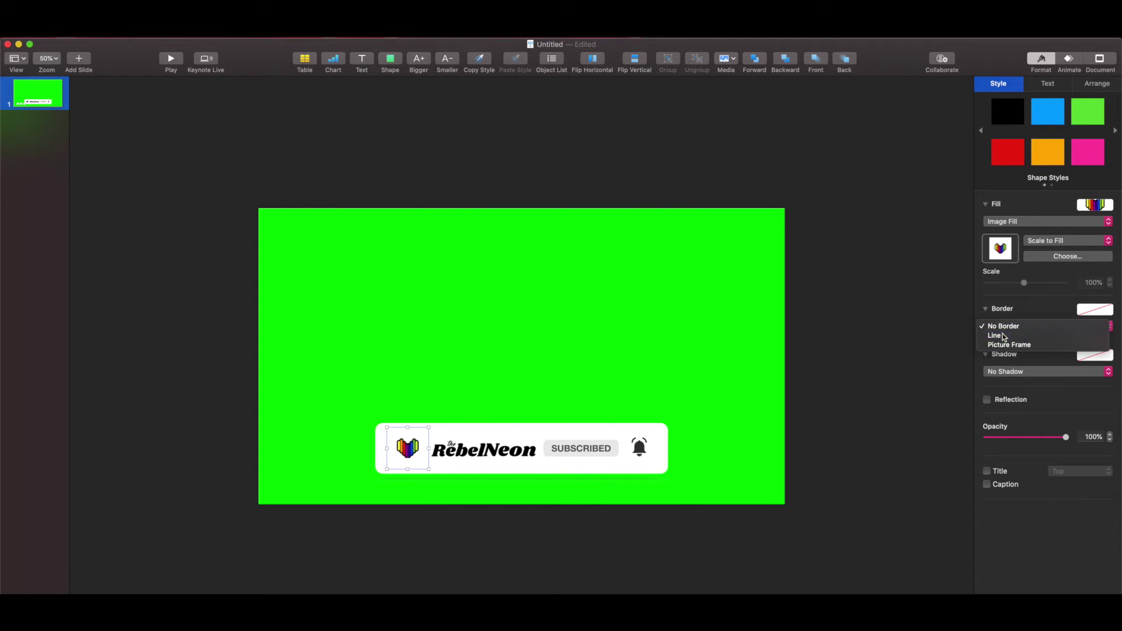
click(1000, 333)
click(848, 438)
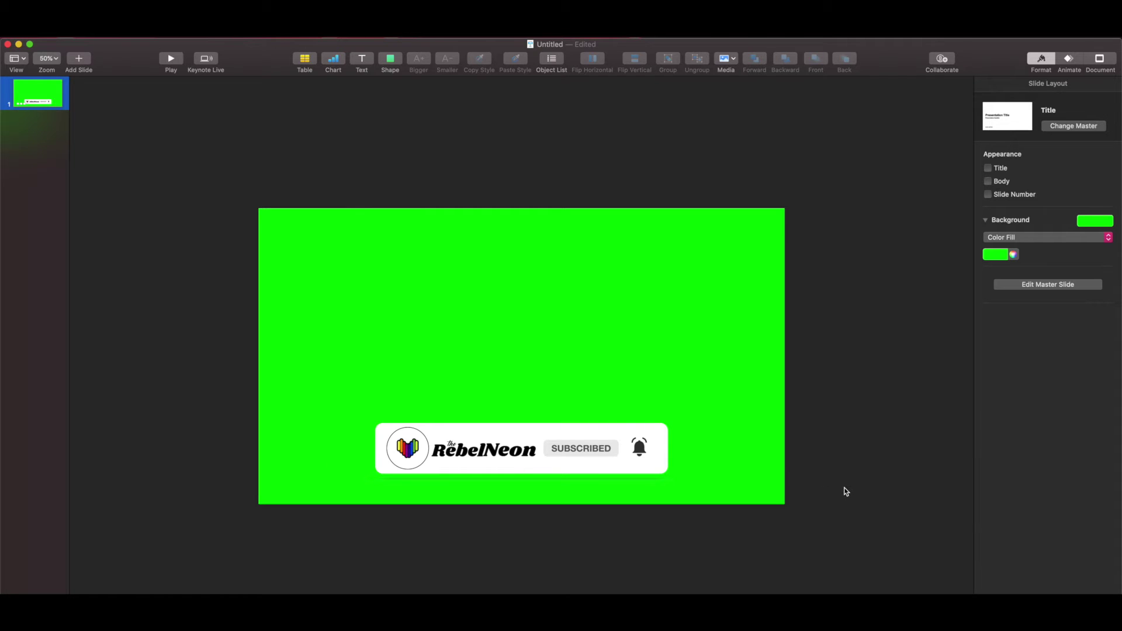
drag(766, 528, 341, 376)
click(701, 532)
drag(688, 486, 288, 393)
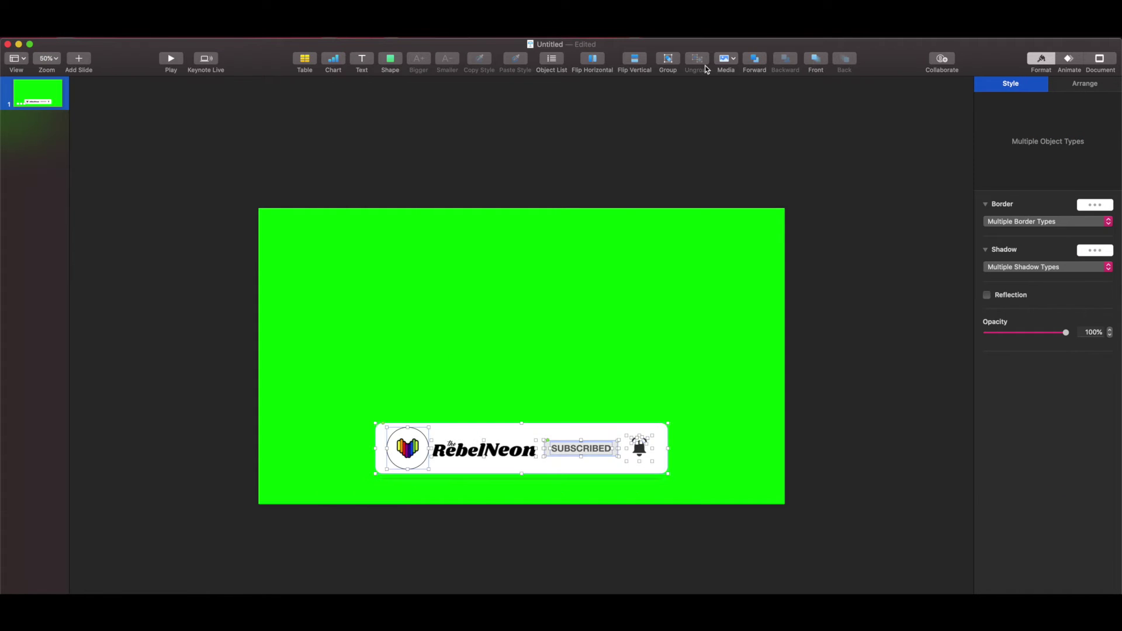
click(1074, 62)
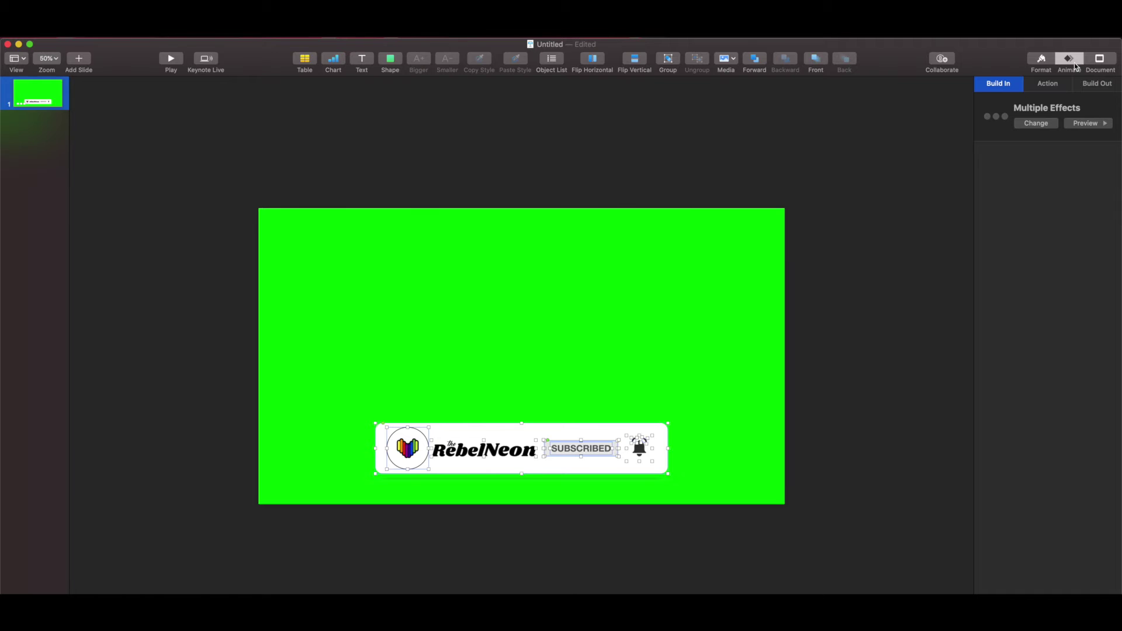
click(1037, 124)
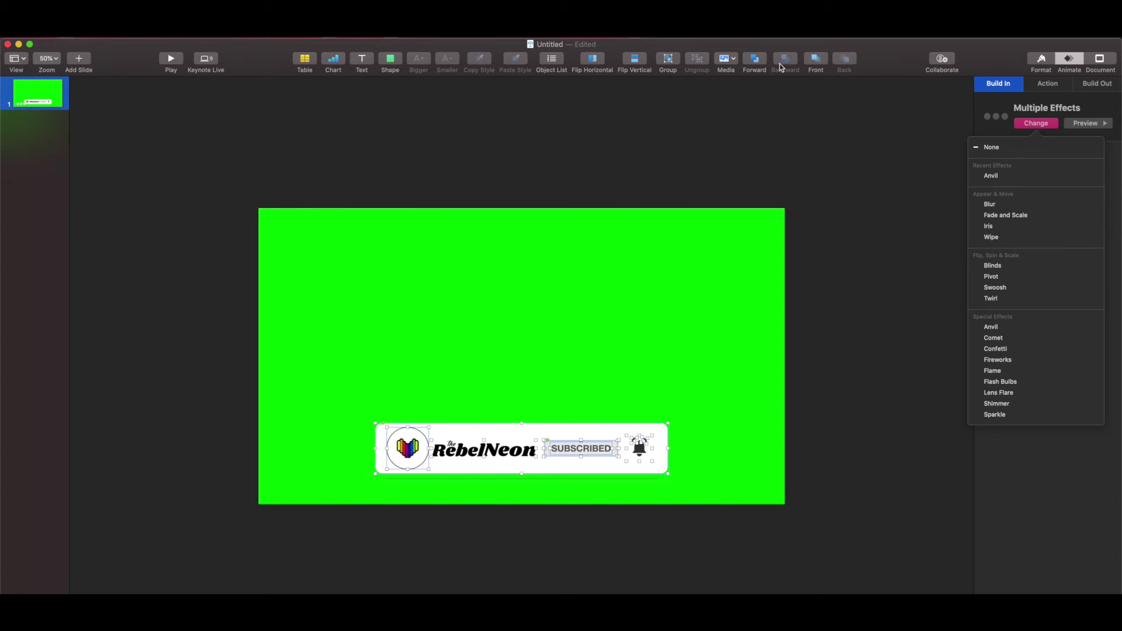
click(677, 61)
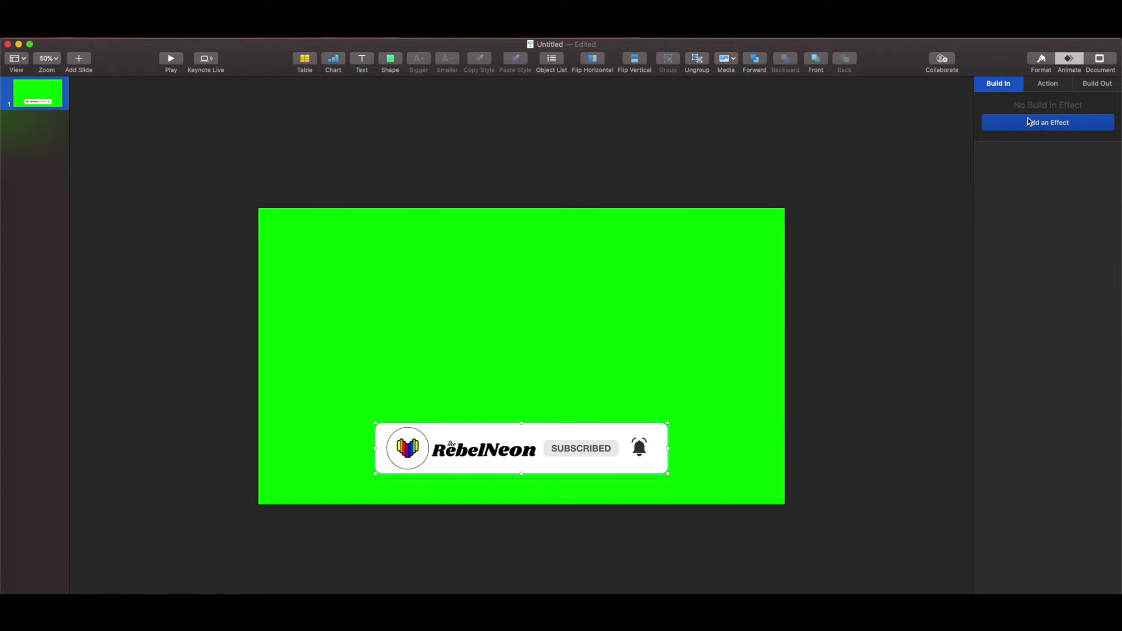
key(super+z)
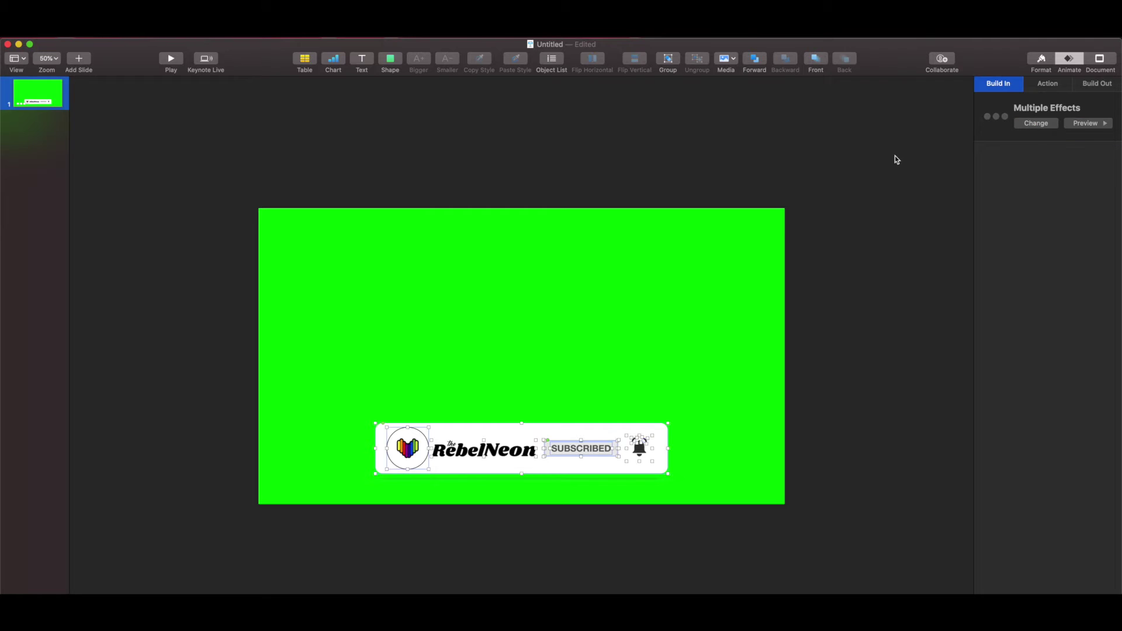
click(1038, 125)
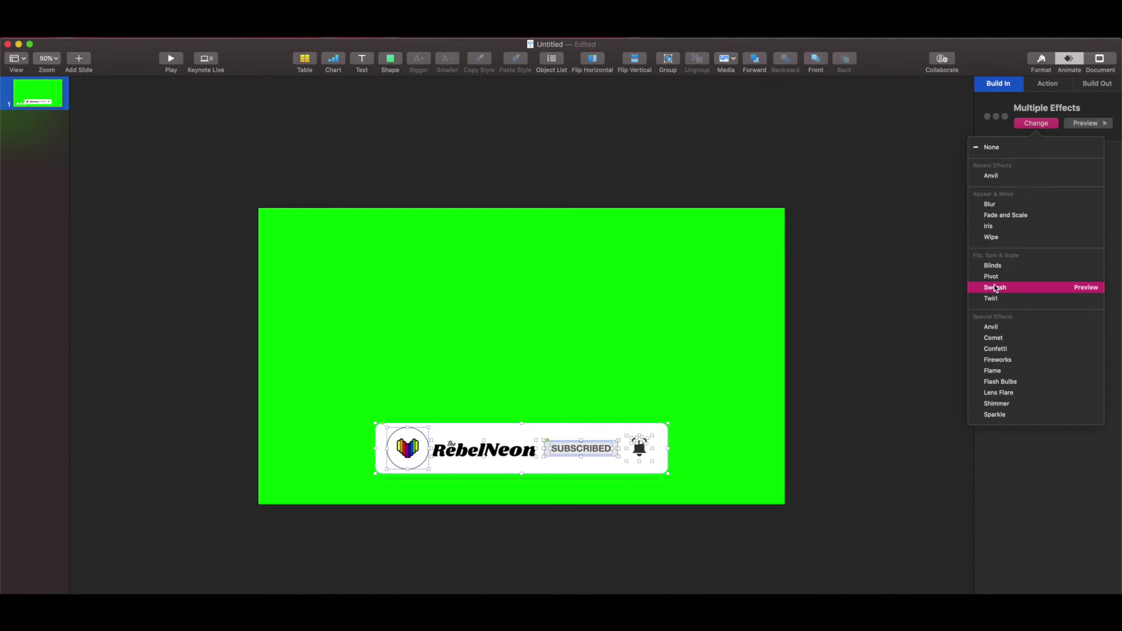
click(907, 175)
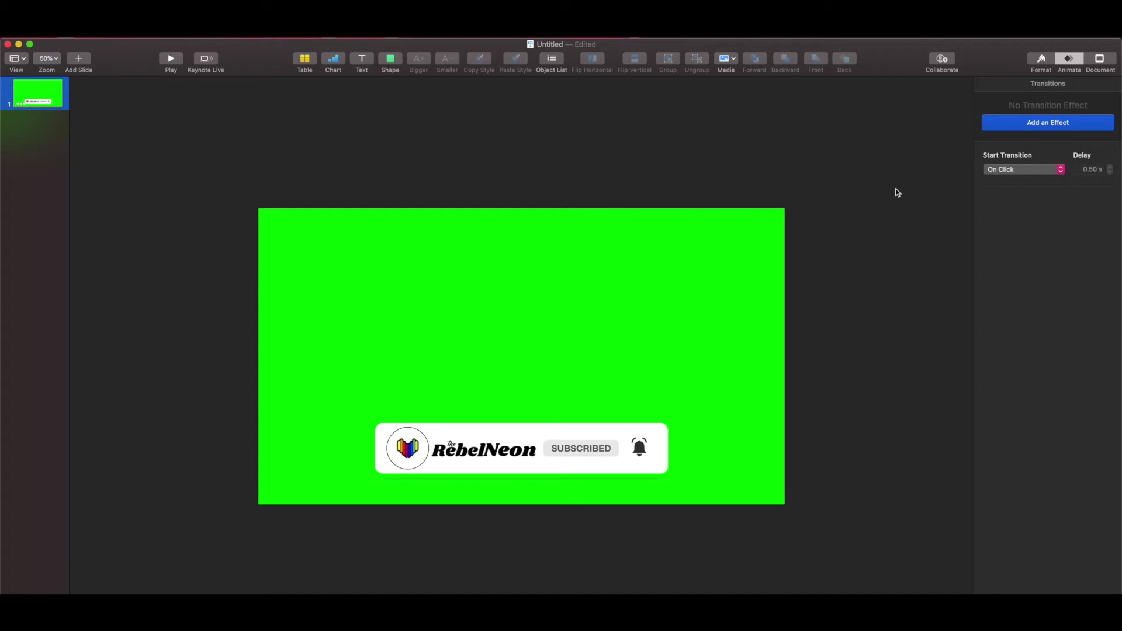
Give the white bar a Move In build-in effect running Bottom to Top, and preview it
click(524, 444)
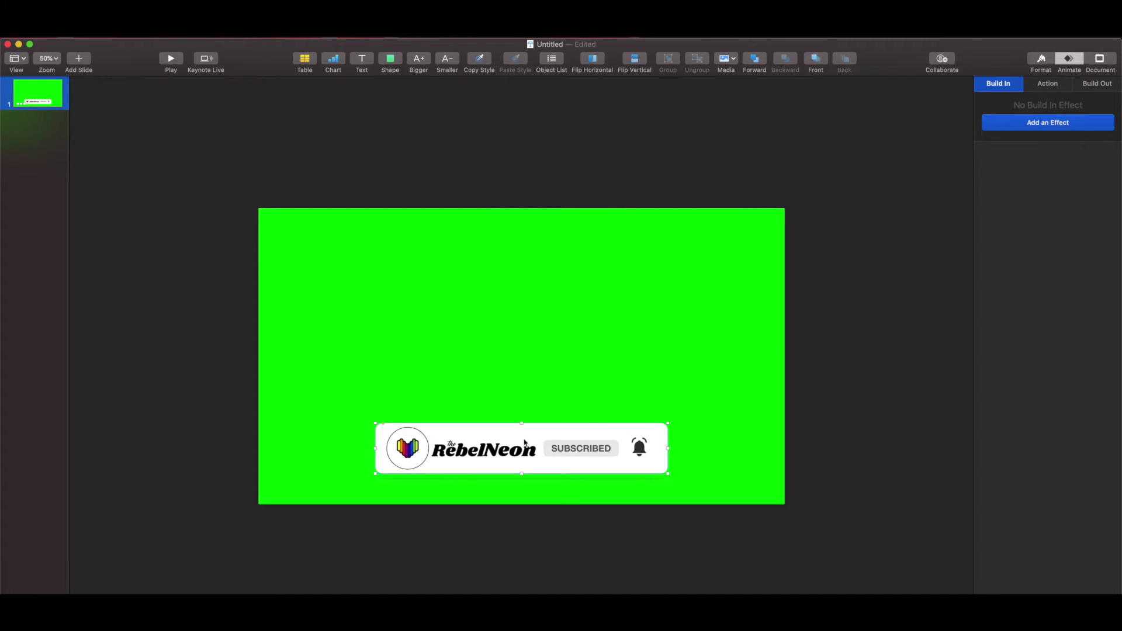
click(993, 122)
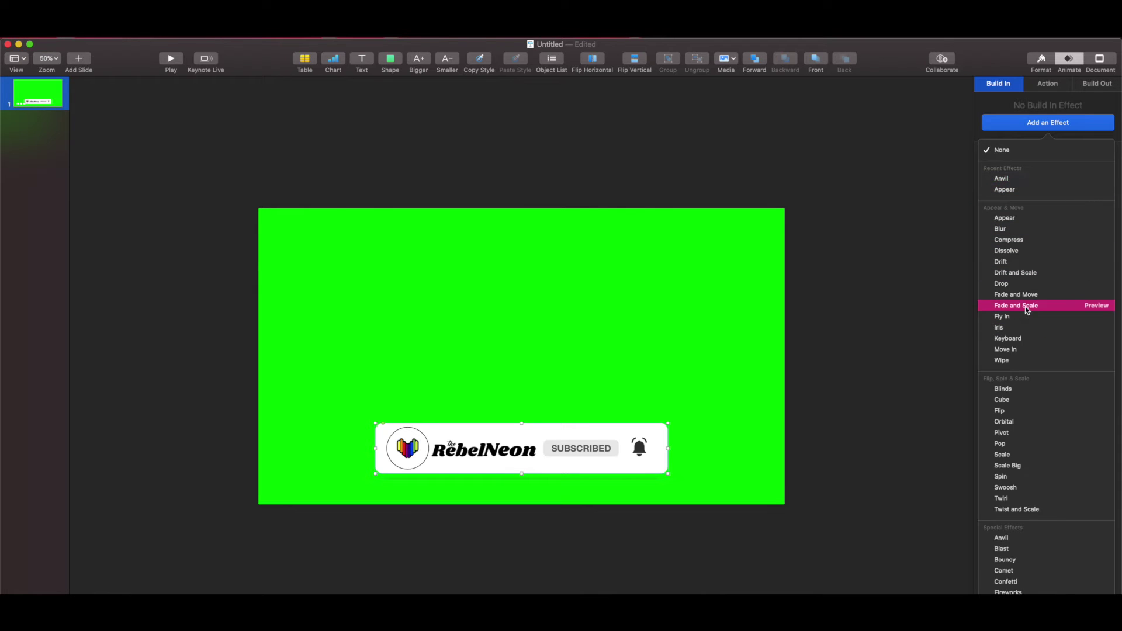
click(1015, 351)
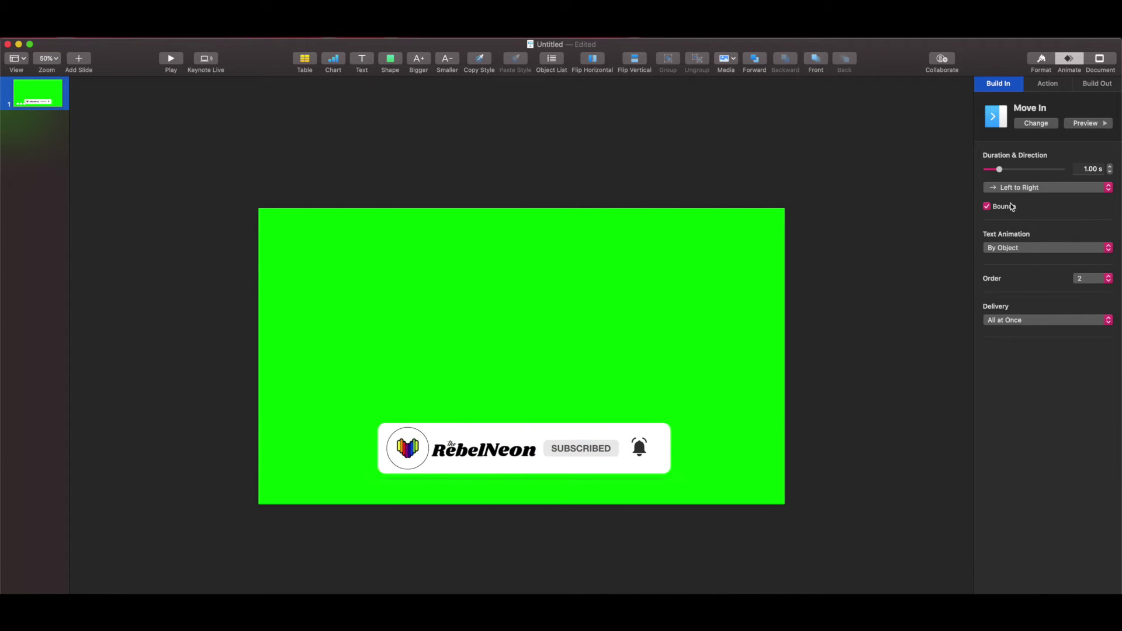
click(1014, 189)
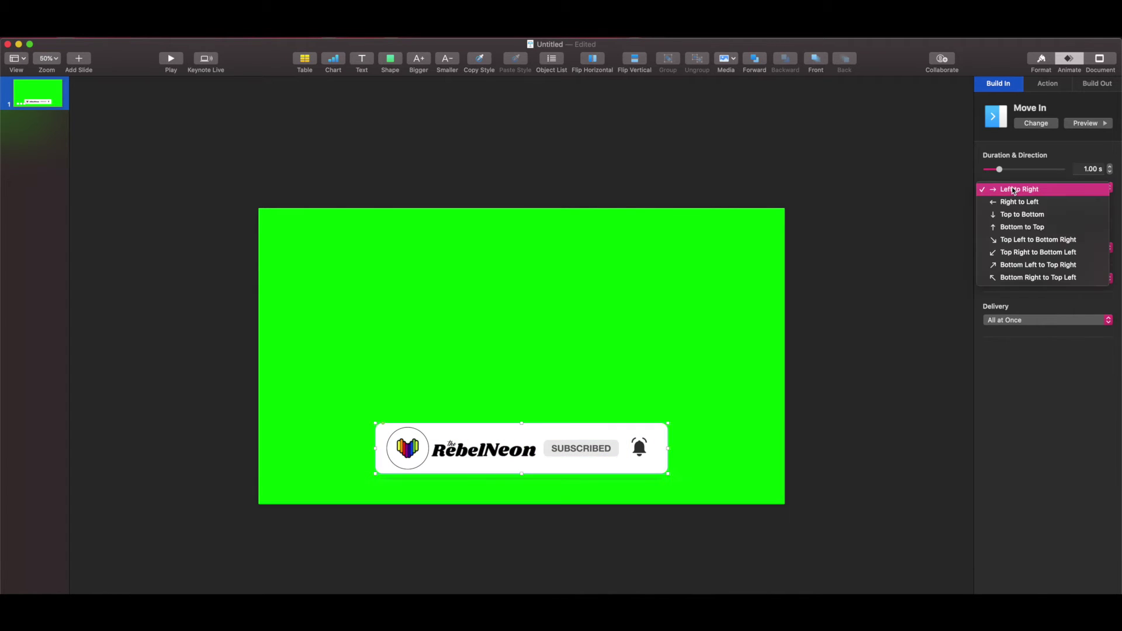
click(1007, 230)
click(1102, 123)
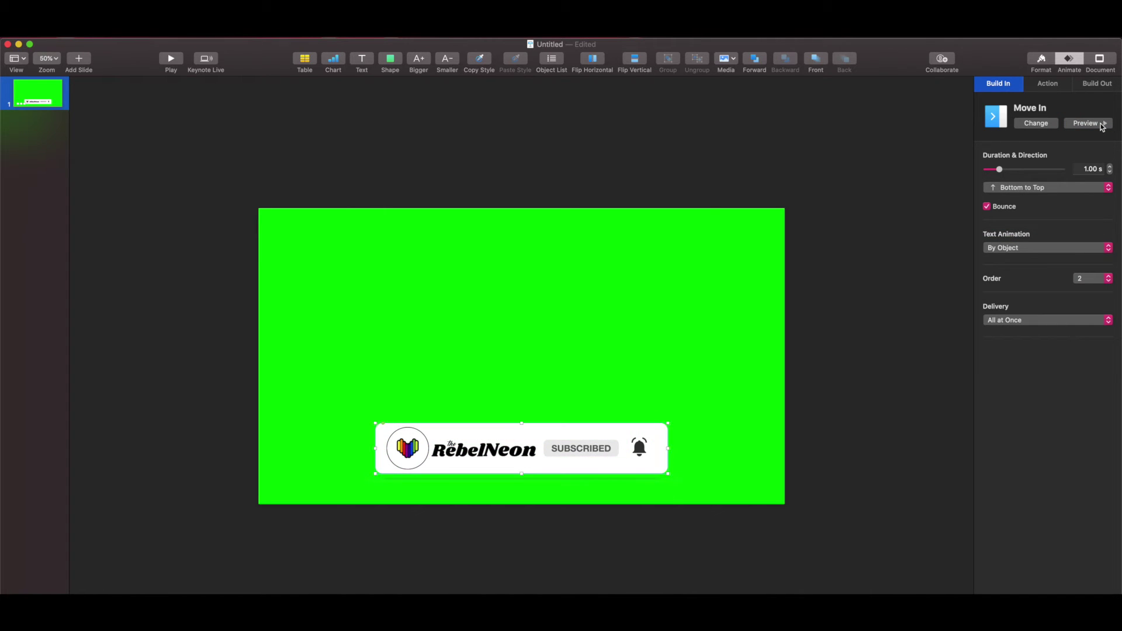
Give the logo circle a Move In build-in effect running Bottom to Top
click(396, 459)
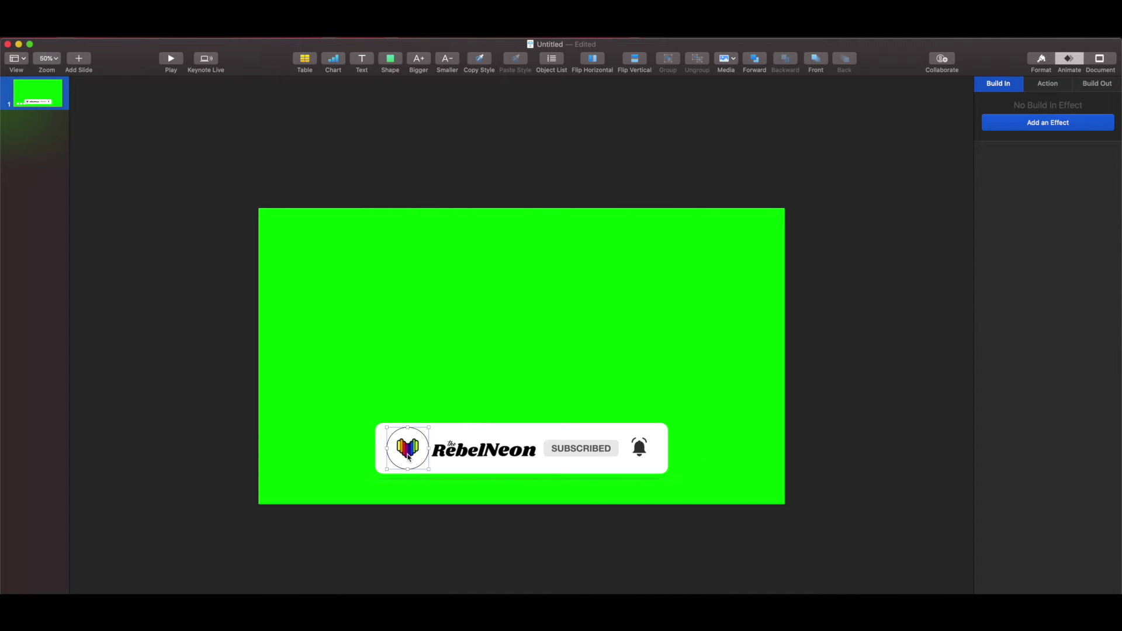
click(1032, 122)
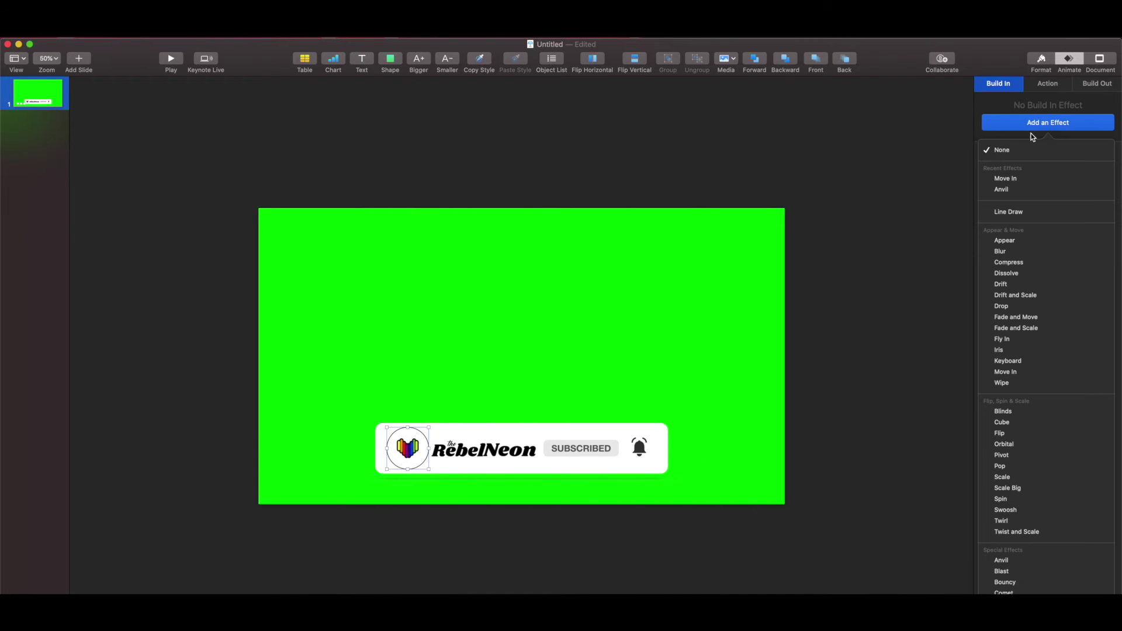
click(1030, 178)
click(1020, 189)
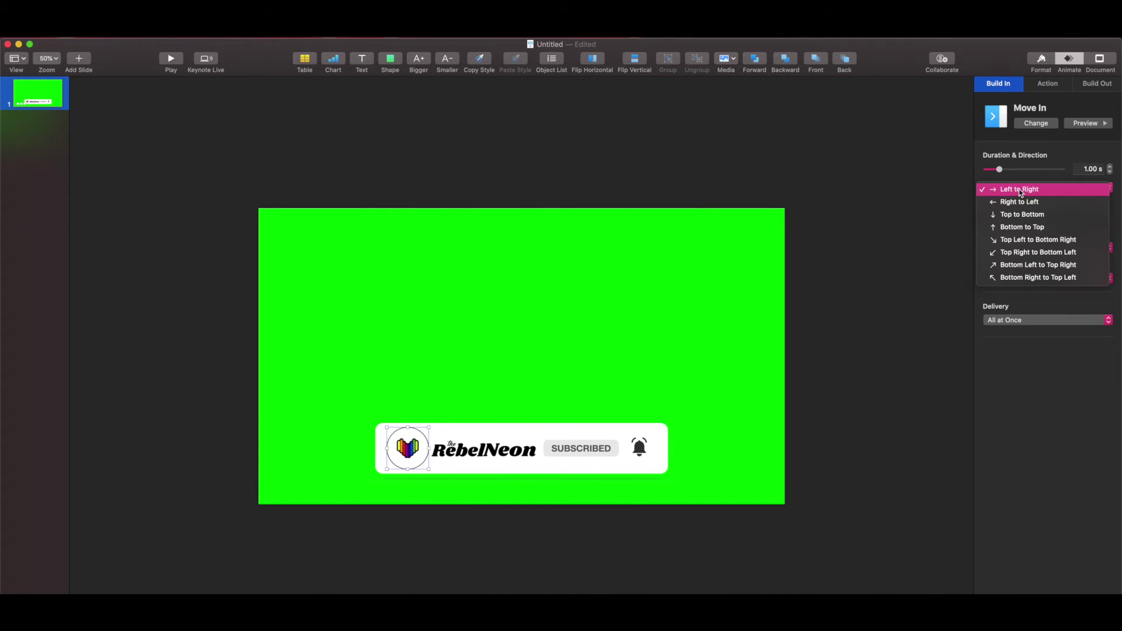
click(1017, 227)
Give the RebelNeon channel name a Move In build-in effect running Bottom to Top
click(490, 459)
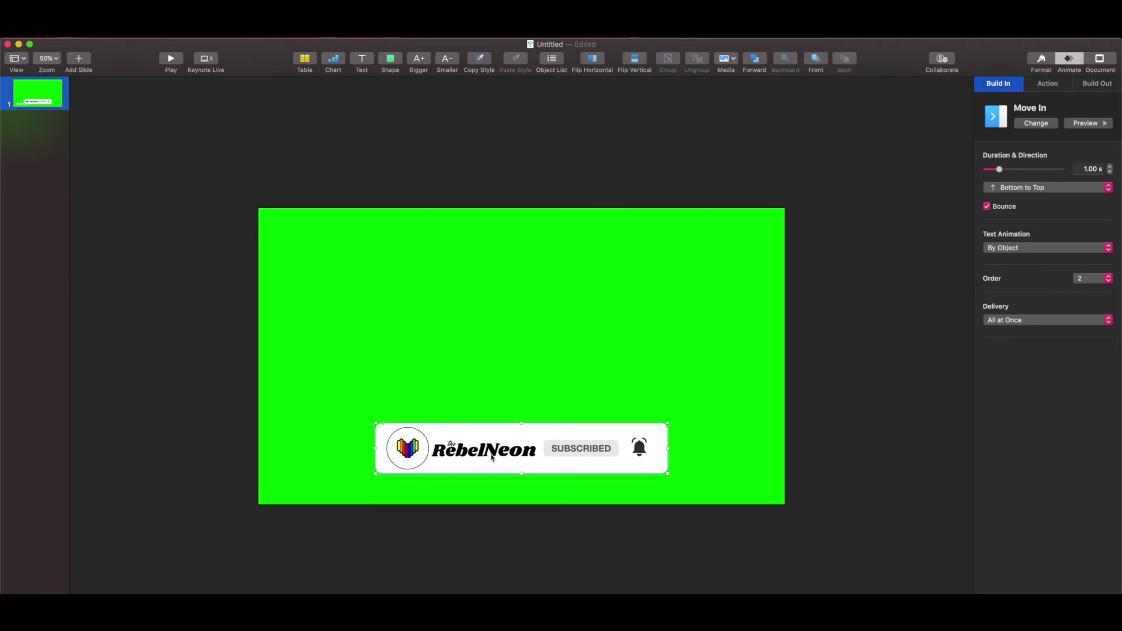
click(495, 451)
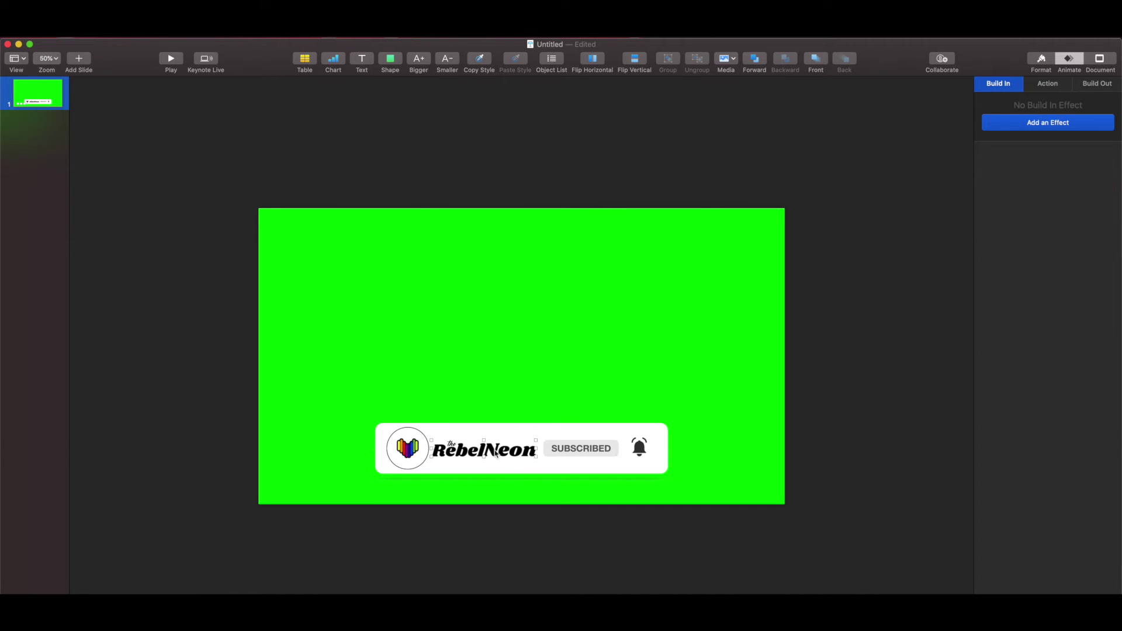
click(1005, 128)
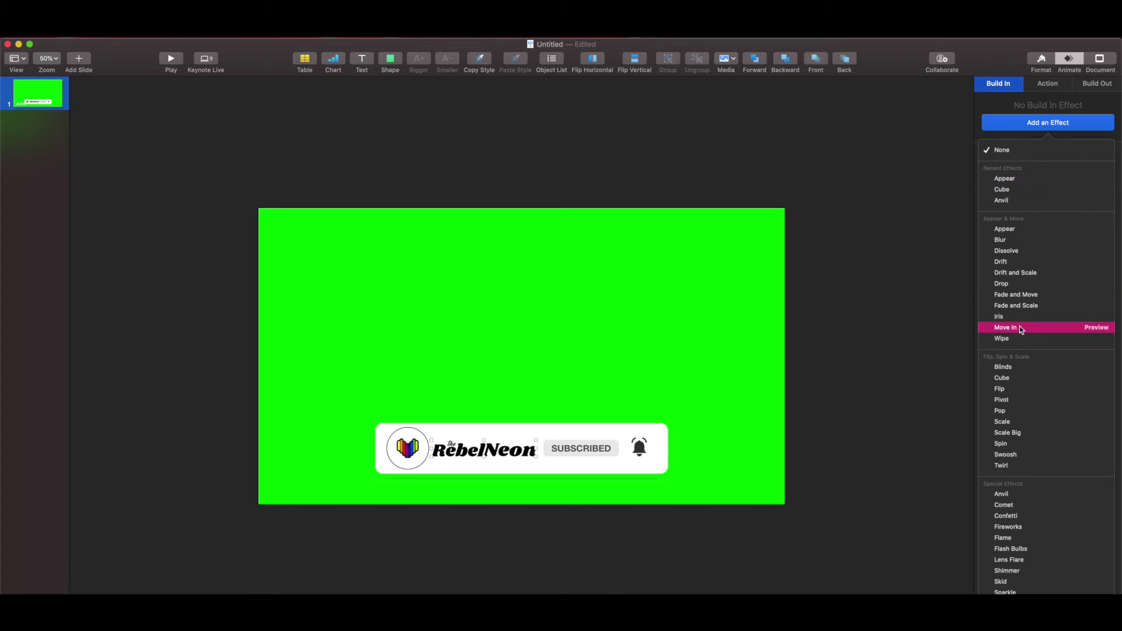
click(1020, 329)
click(1017, 187)
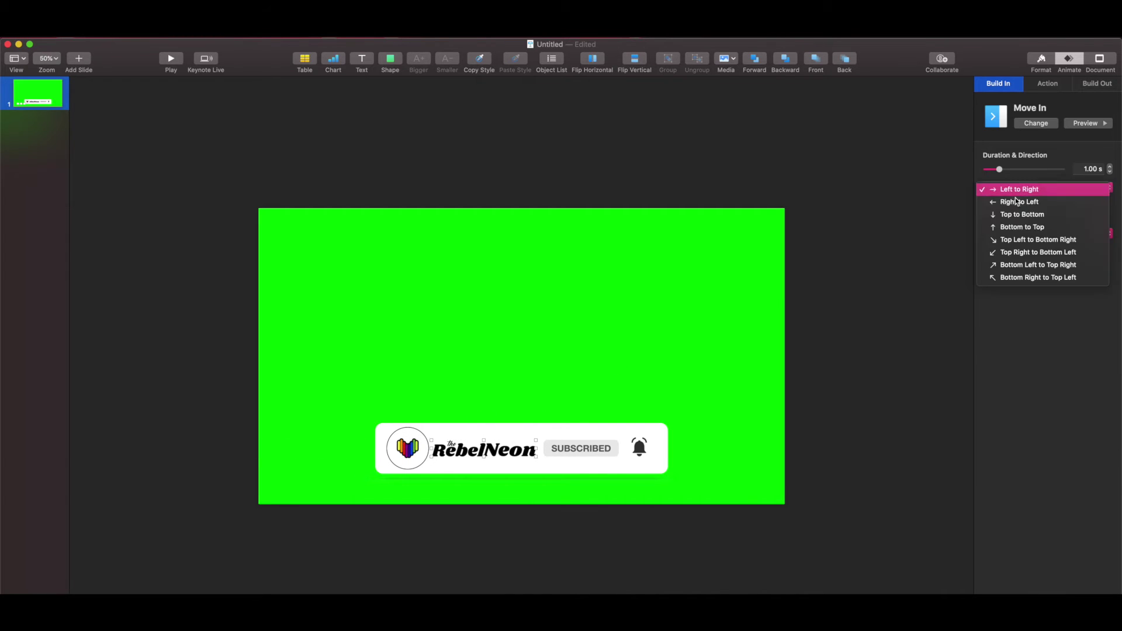
click(1003, 227)
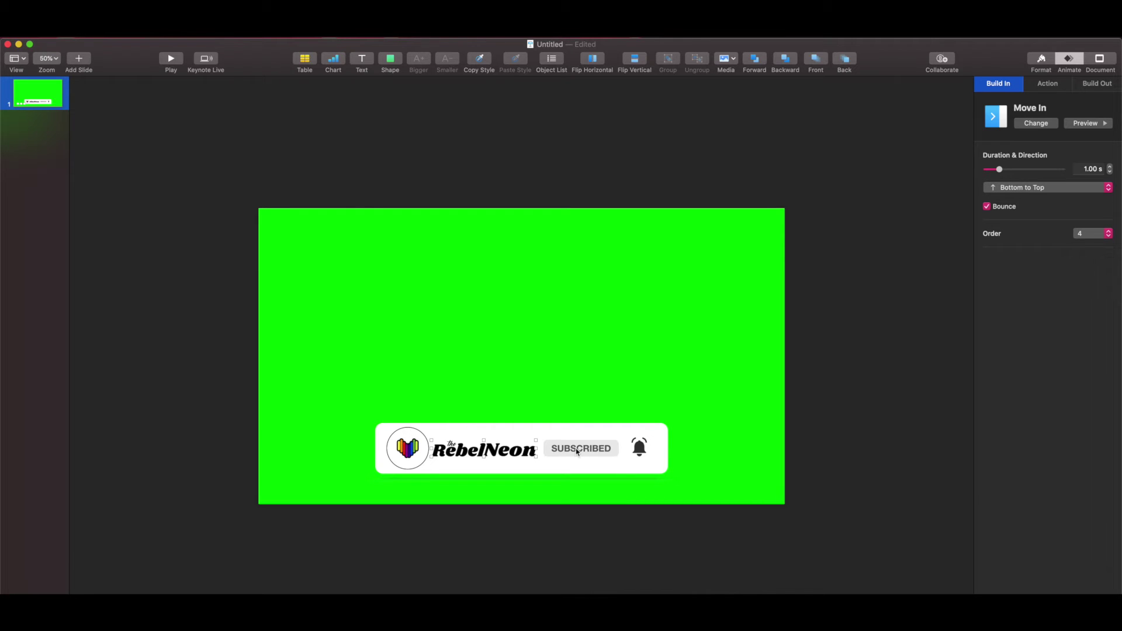
Give the bell a Move In build-in effect running Bottom to Top, and preview it
click(641, 455)
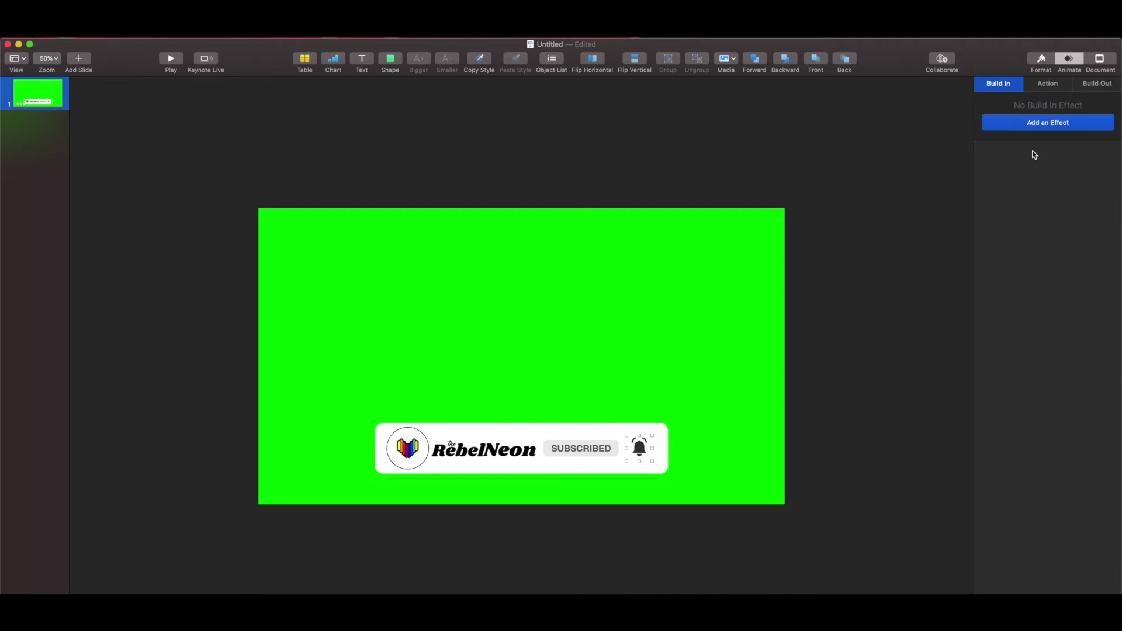
click(995, 126)
click(1011, 180)
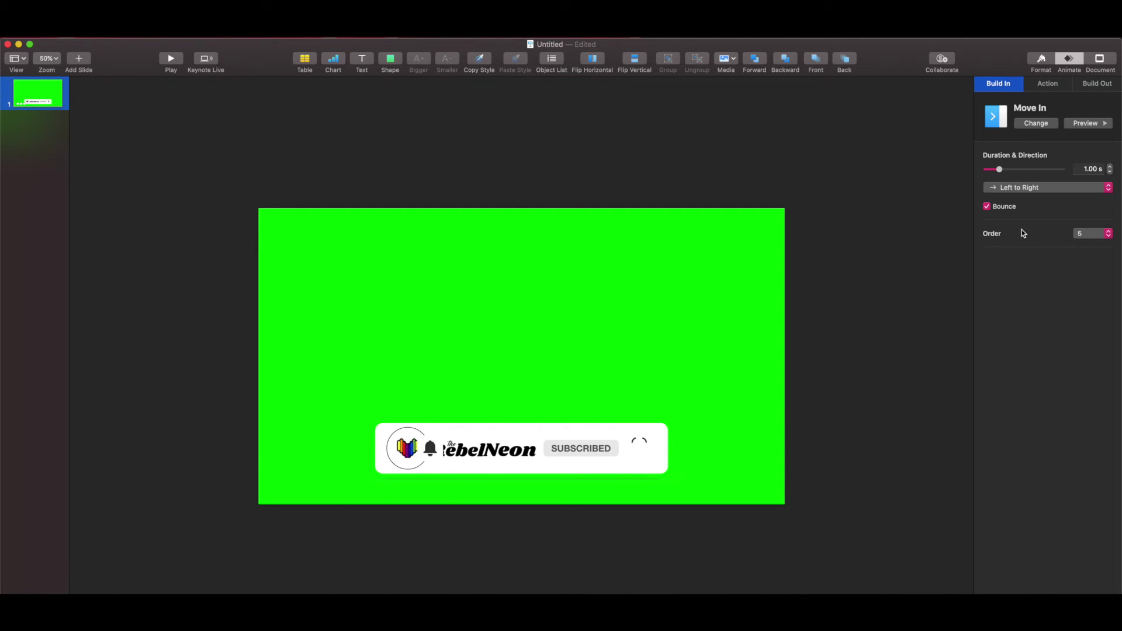
click(1027, 194)
click(1019, 232)
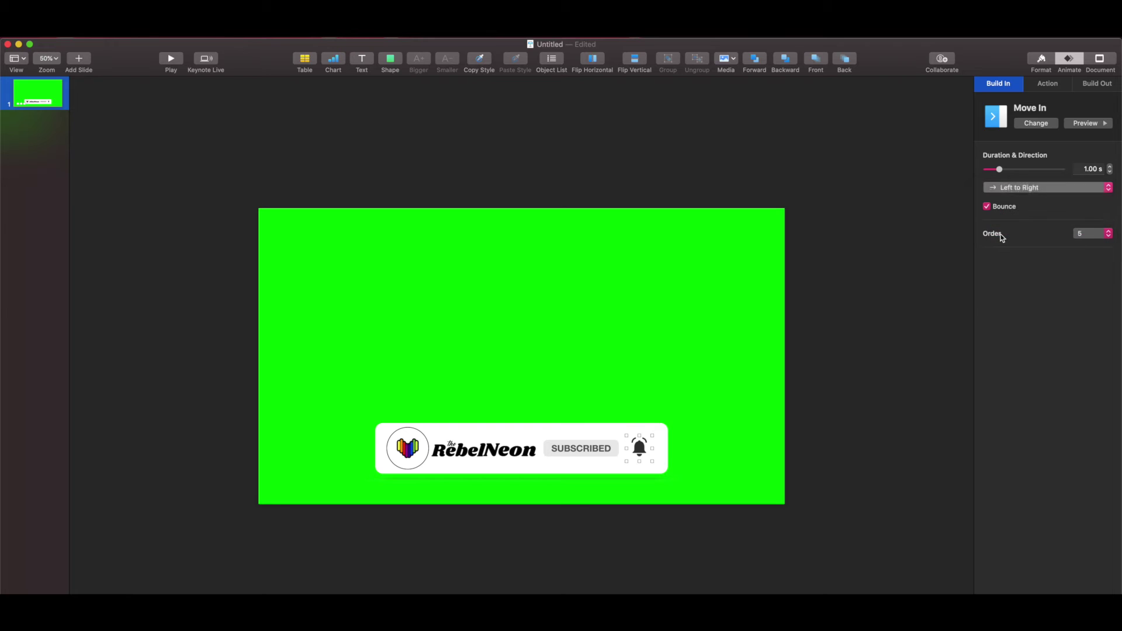
click(929, 266)
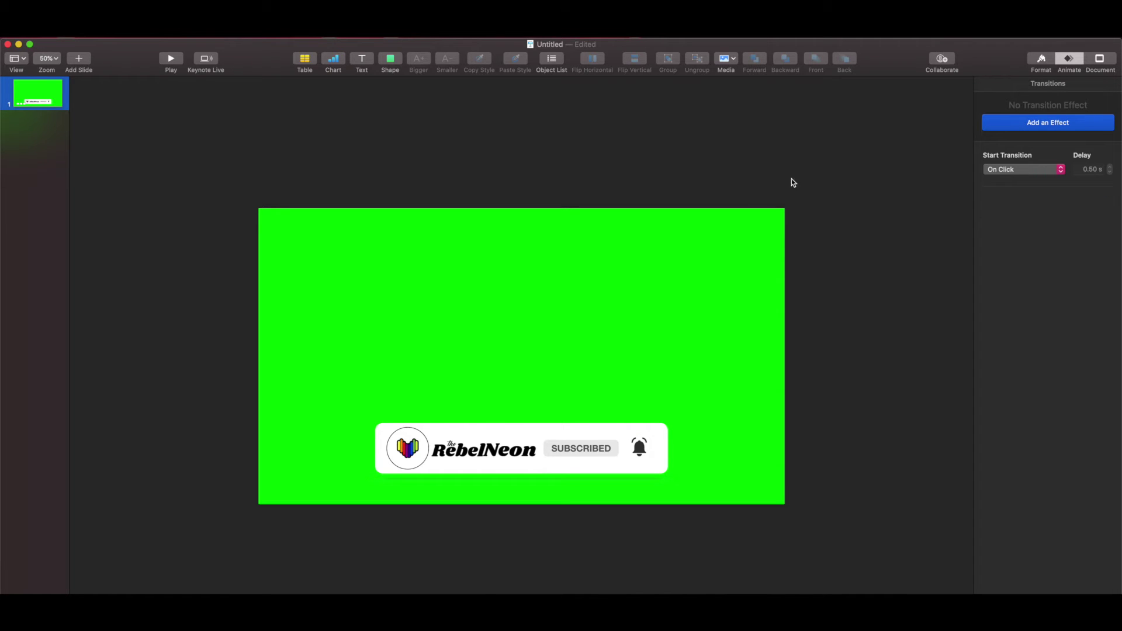
click(639, 445)
click(1091, 125)
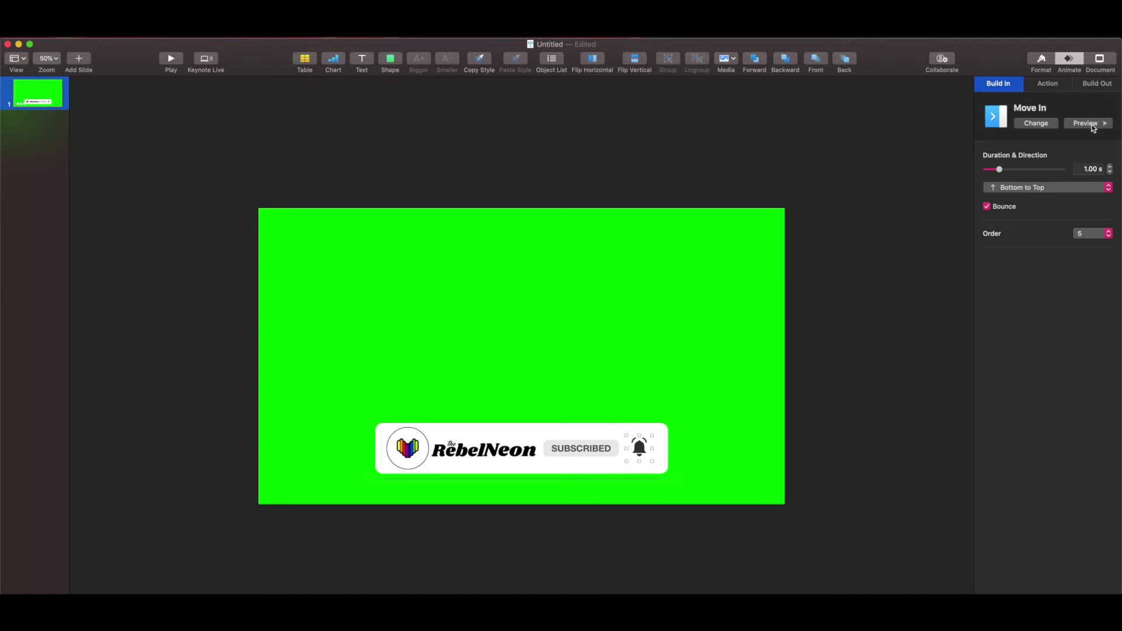
click(840, 290)
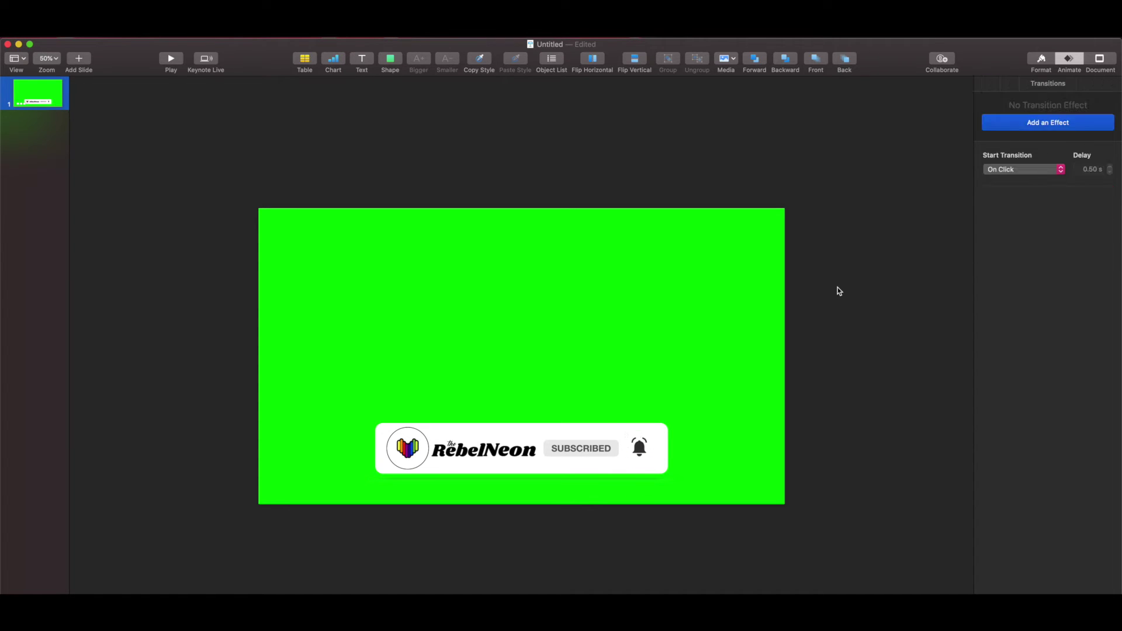
Review the builds in the build order and move the Rounded Rectangle build to first place
click(172, 60)
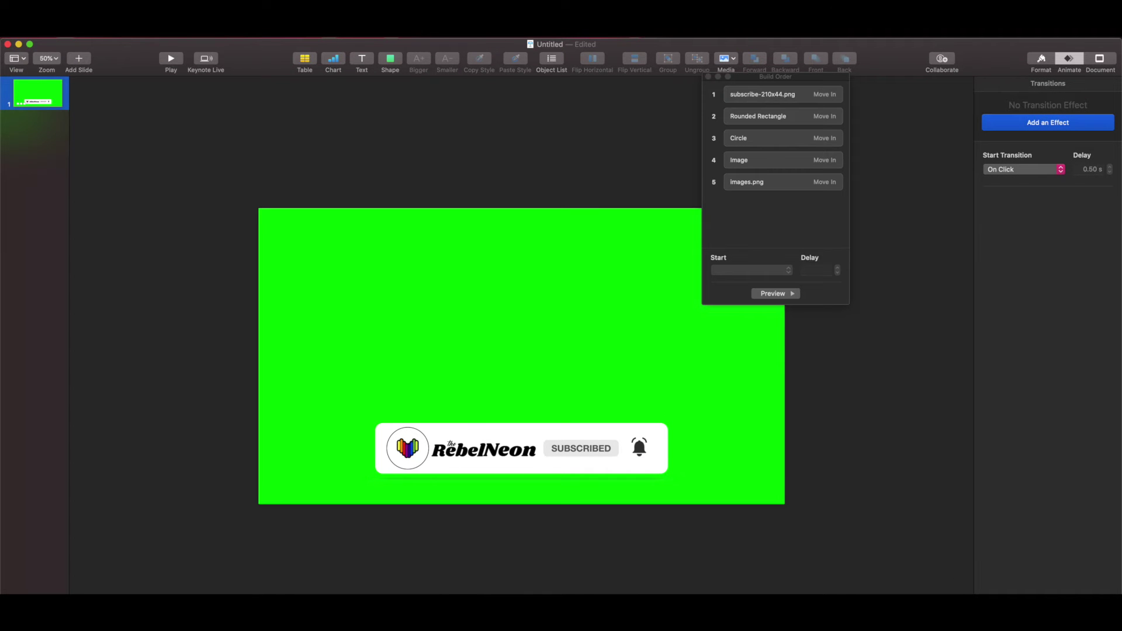
click(747, 94)
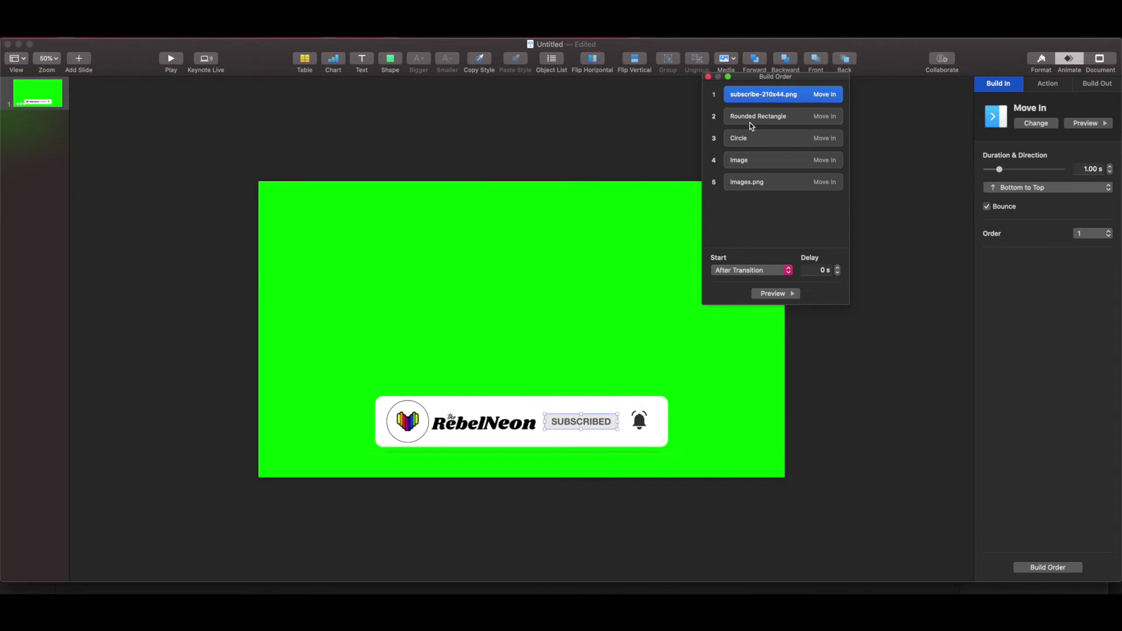
click(760, 182)
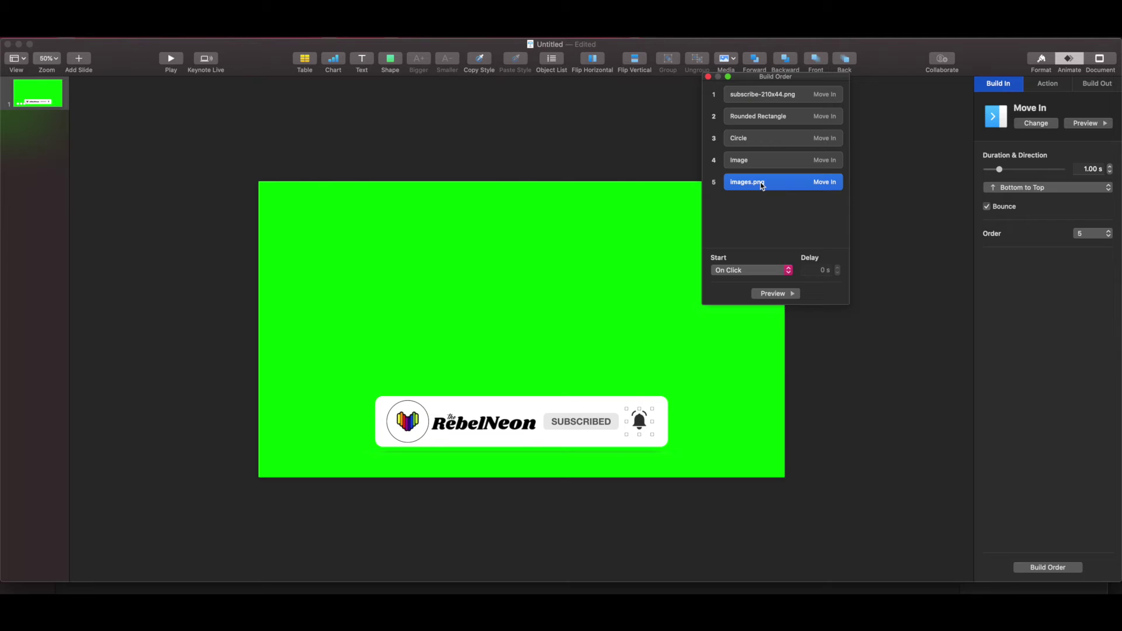
click(757, 163)
click(750, 138)
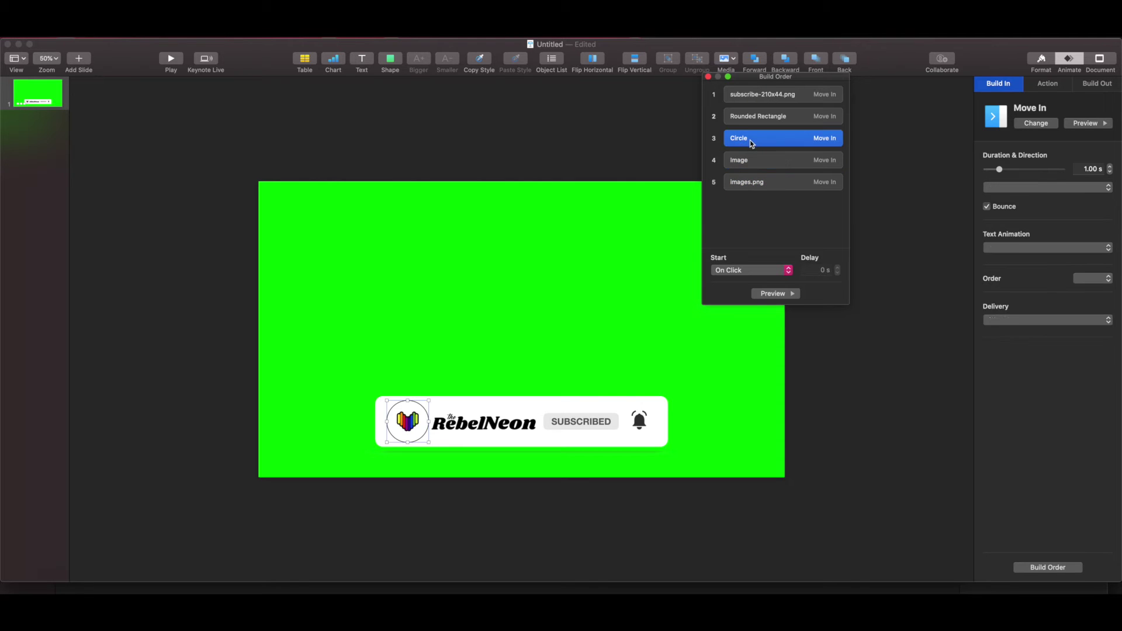
drag(748, 118, 736, 88)
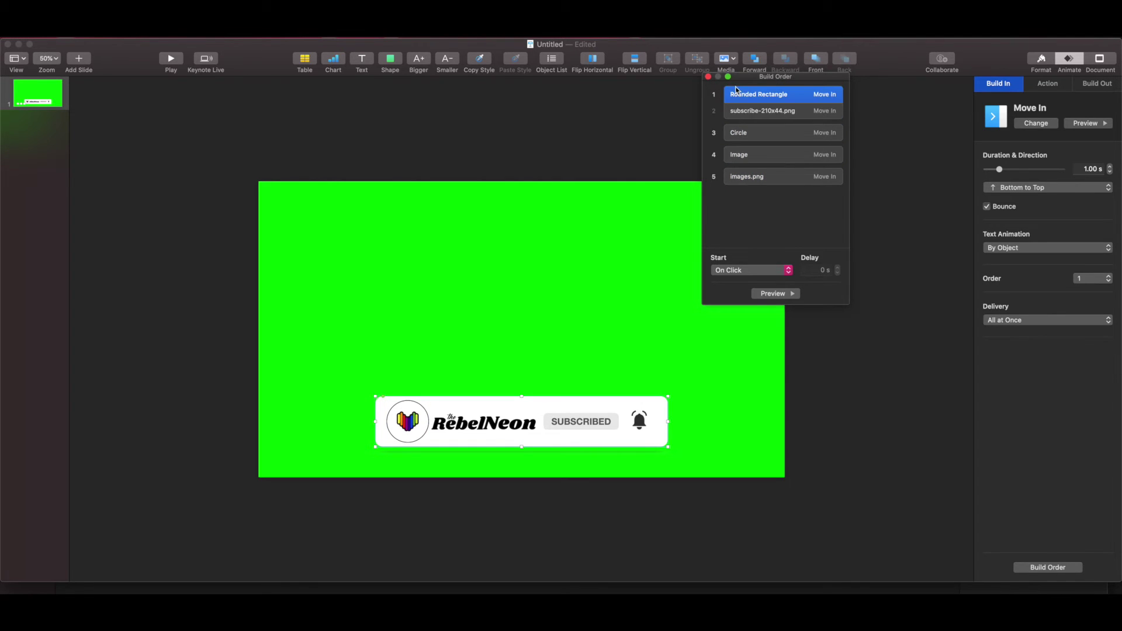
click(759, 273)
key(Return)
Set the subscribe-210x44.png and Circle builds to start With Build 1
click(757, 114)
click(751, 270)
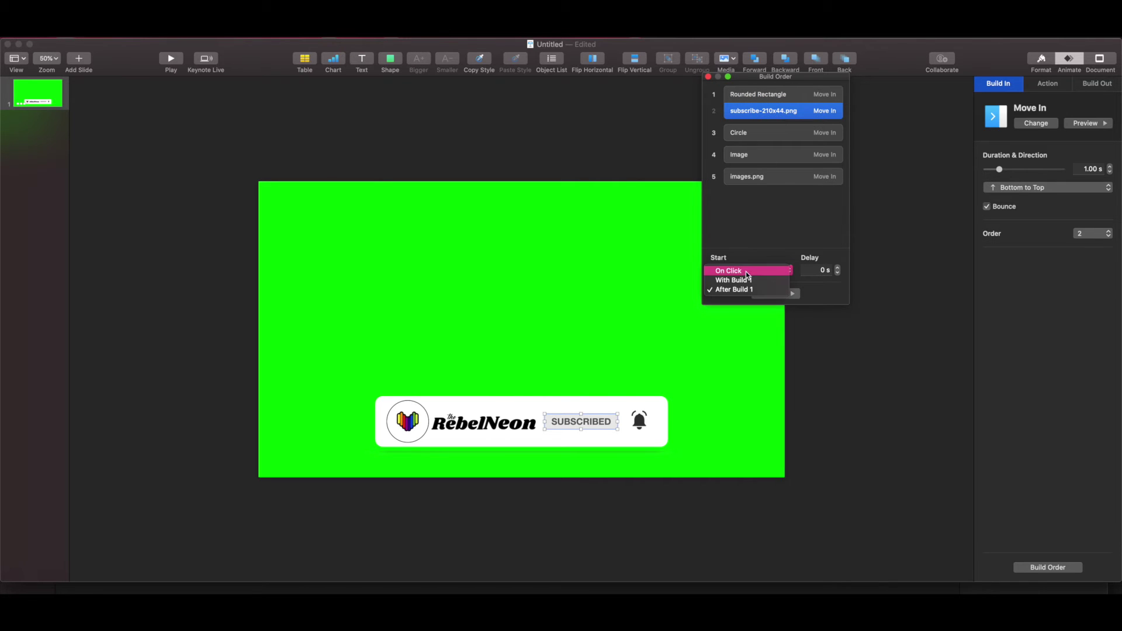
click(737, 279)
click(759, 133)
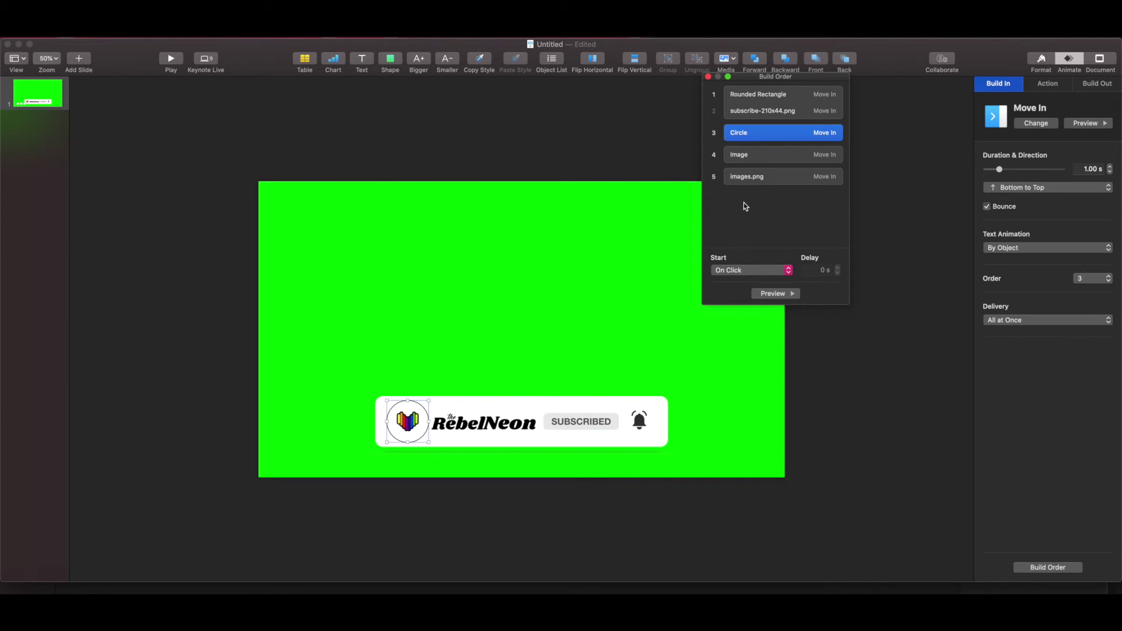
click(751, 270)
click(746, 280)
Set the channel name (Image) and bell (images.png) builds to start With Build 1, and preview the animation
click(745, 153)
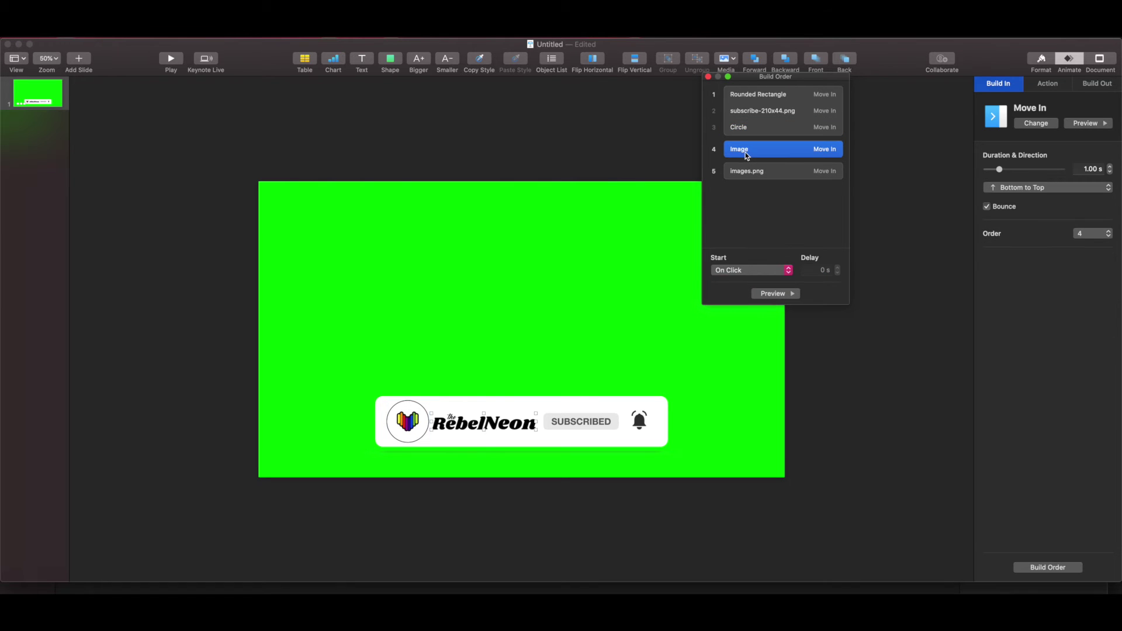
click(749, 271)
click(743, 281)
click(746, 167)
click(735, 271)
click(743, 280)
click(777, 293)
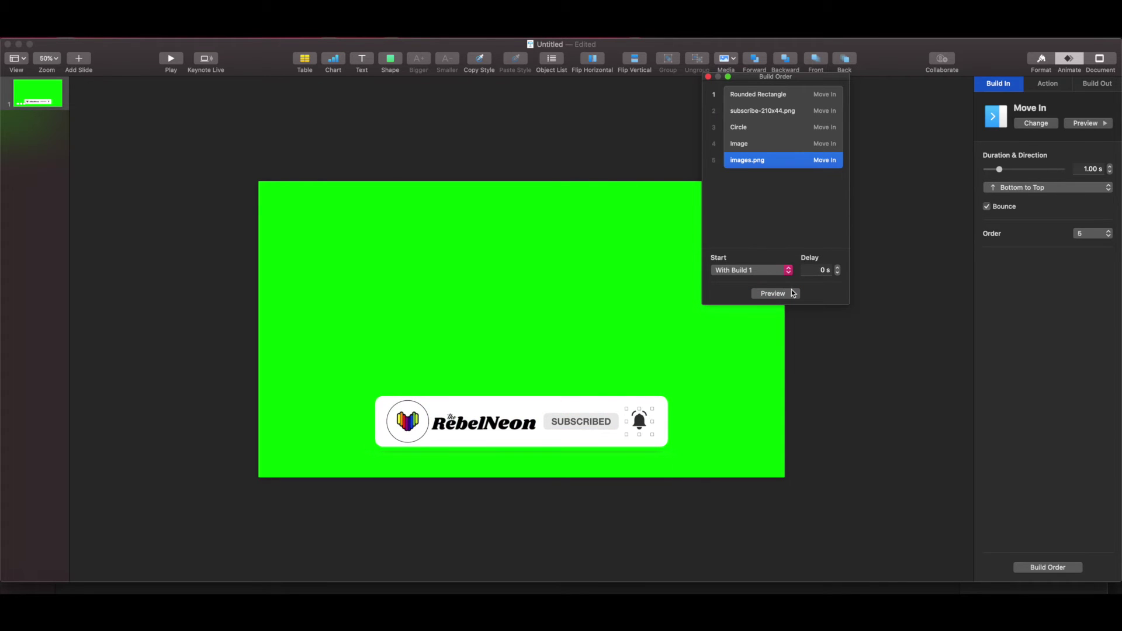
click(776, 295)
Add a Move action effect to the small cursor arrow just below the slide
click(649, 521)
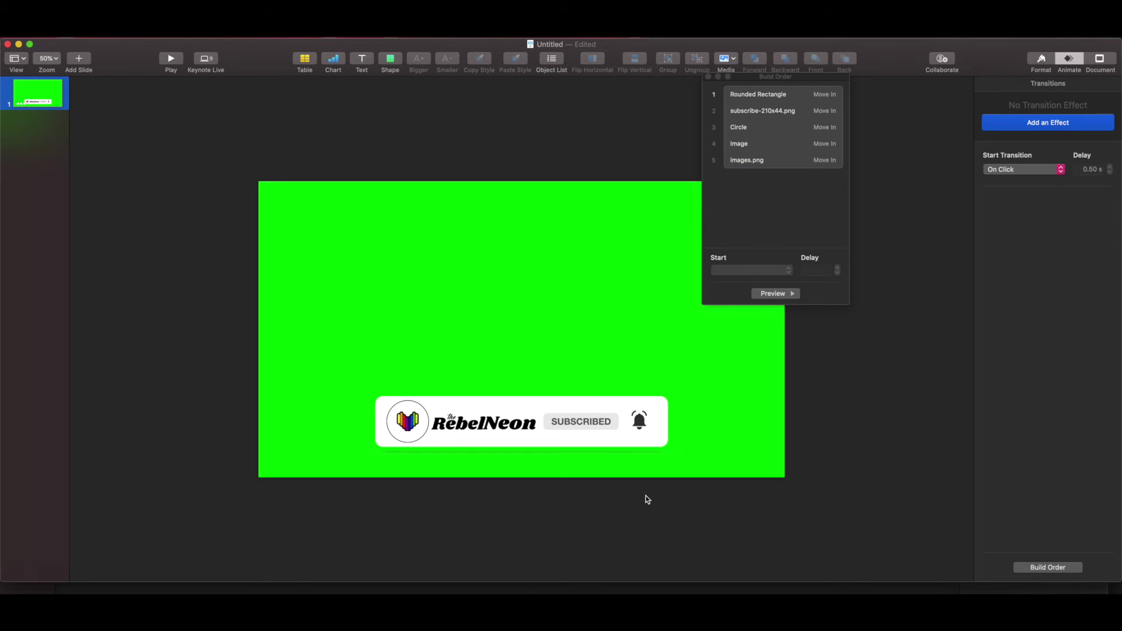
click(652, 492)
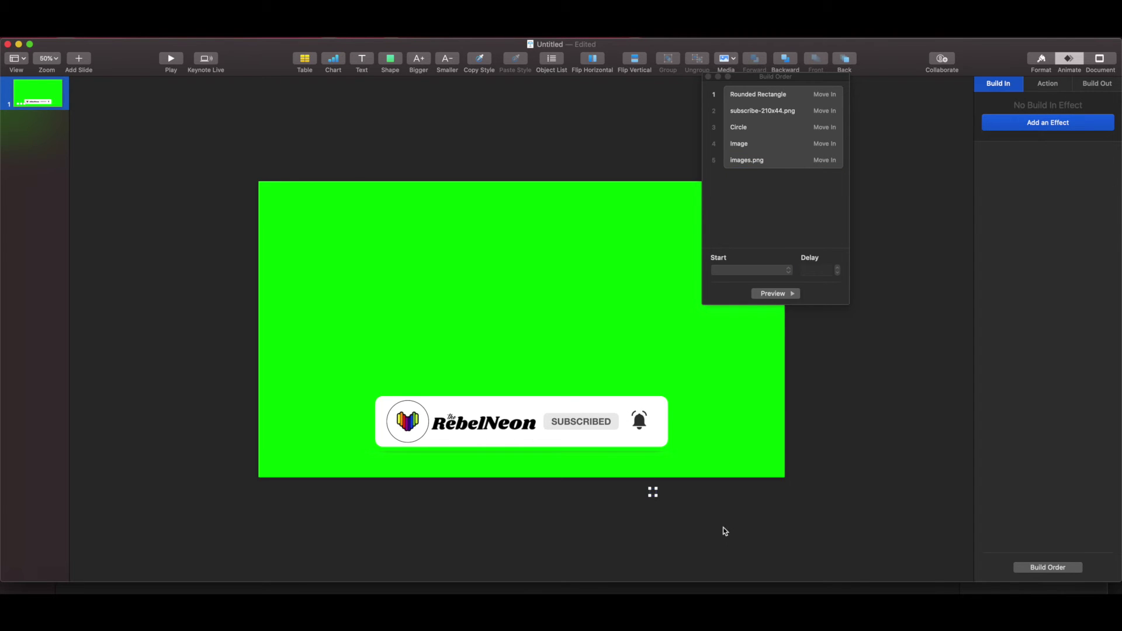
click(1053, 125)
click(1055, 84)
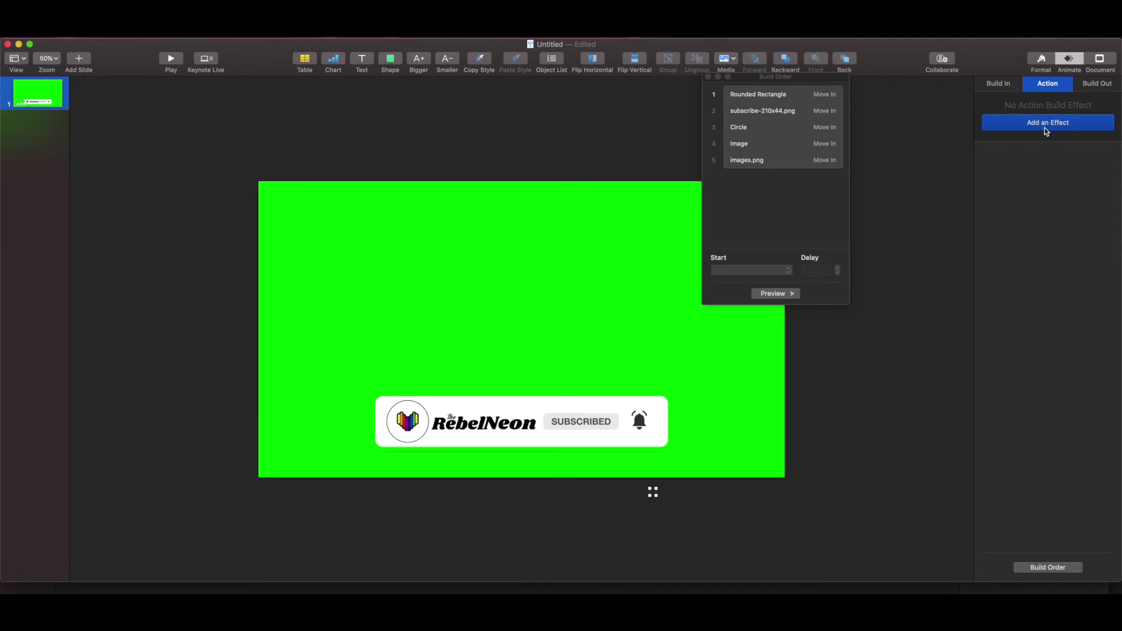
click(1045, 129)
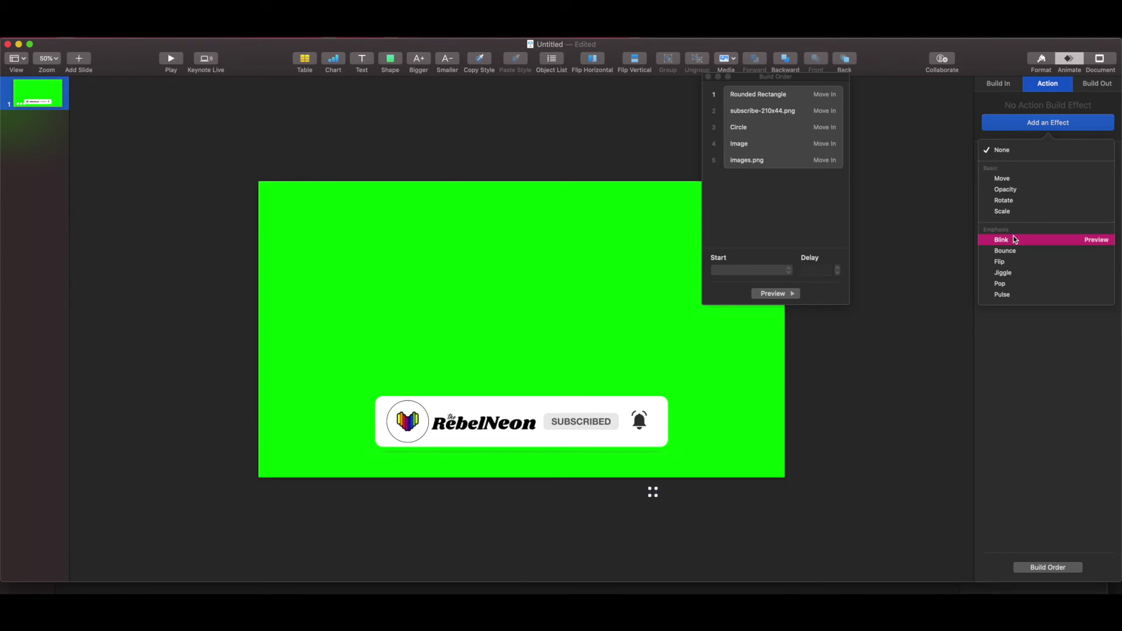
click(1012, 179)
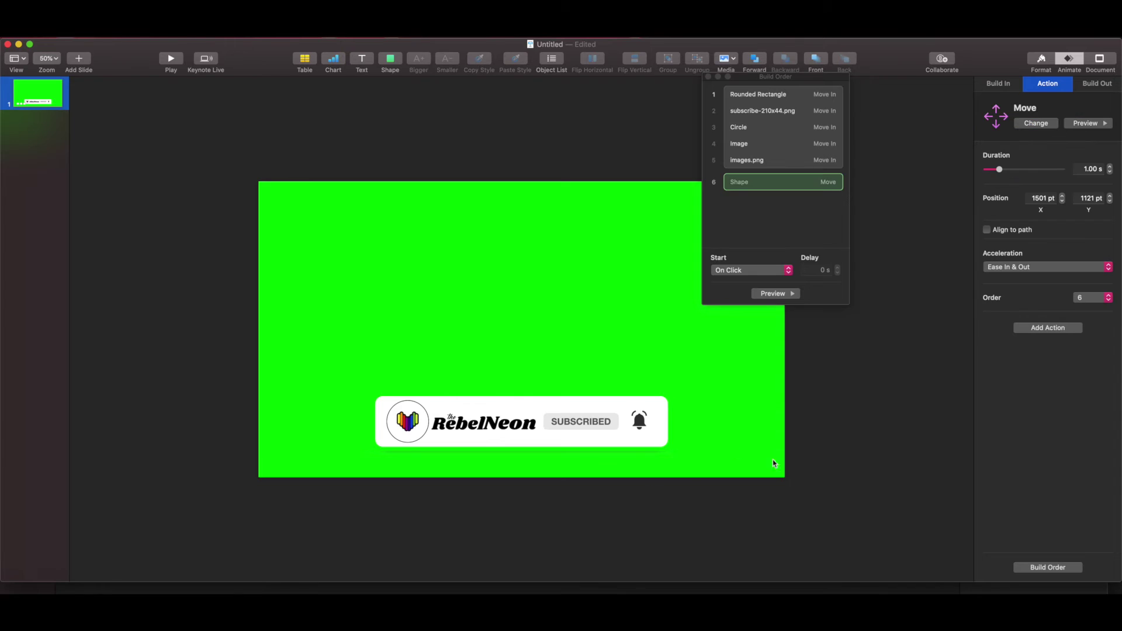
drag(671, 501, 653, 470)
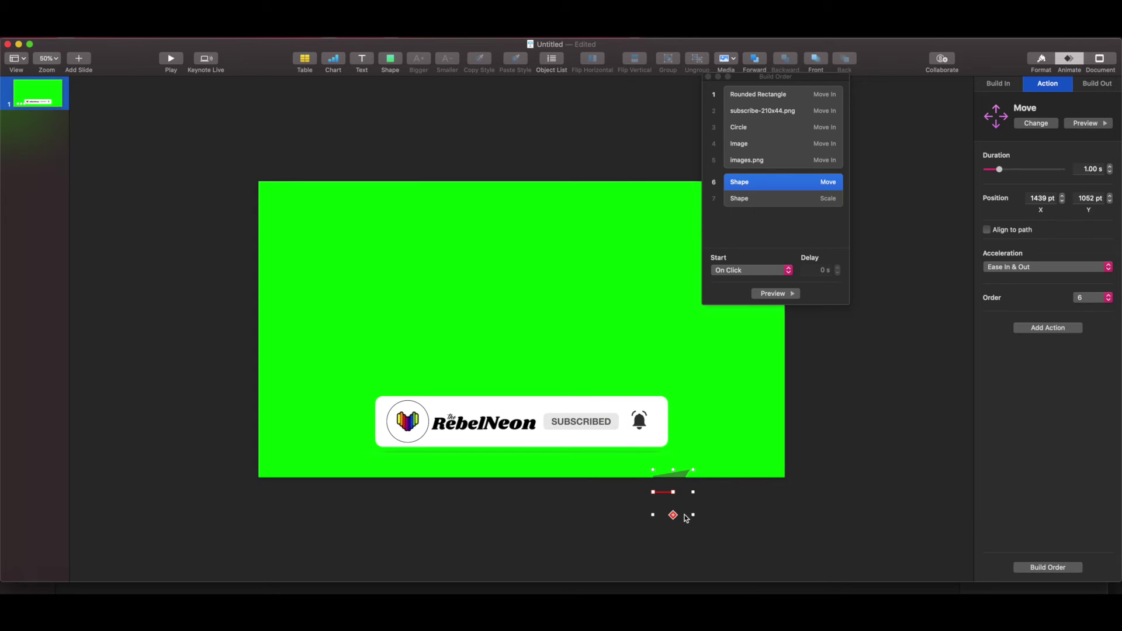
key(super+z)
click(687, 514)
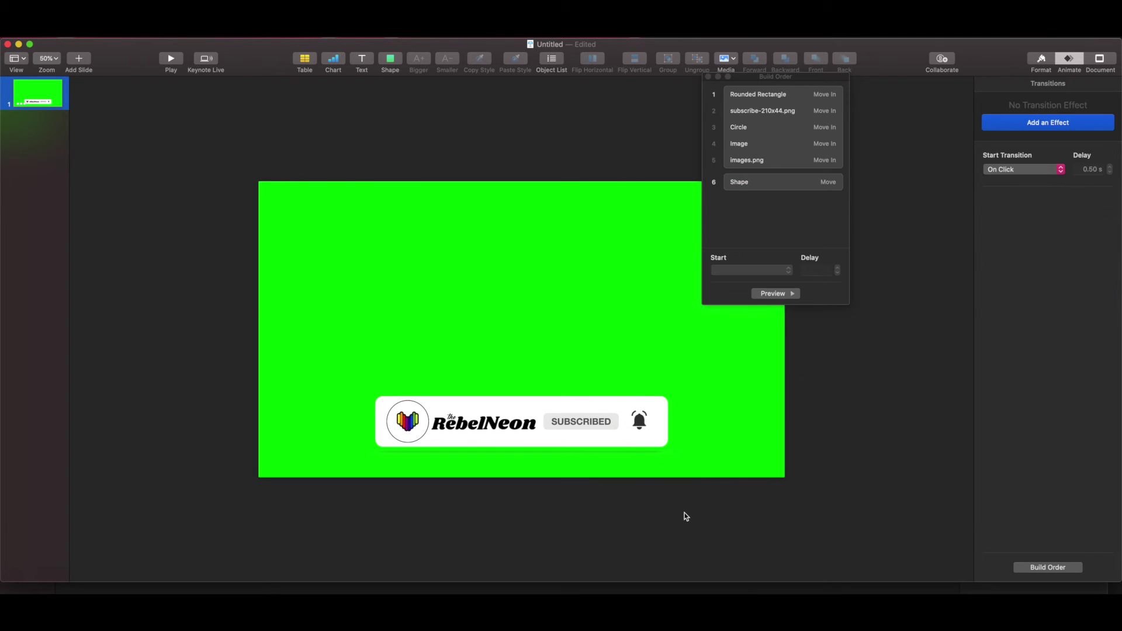
key(super+shift+period)
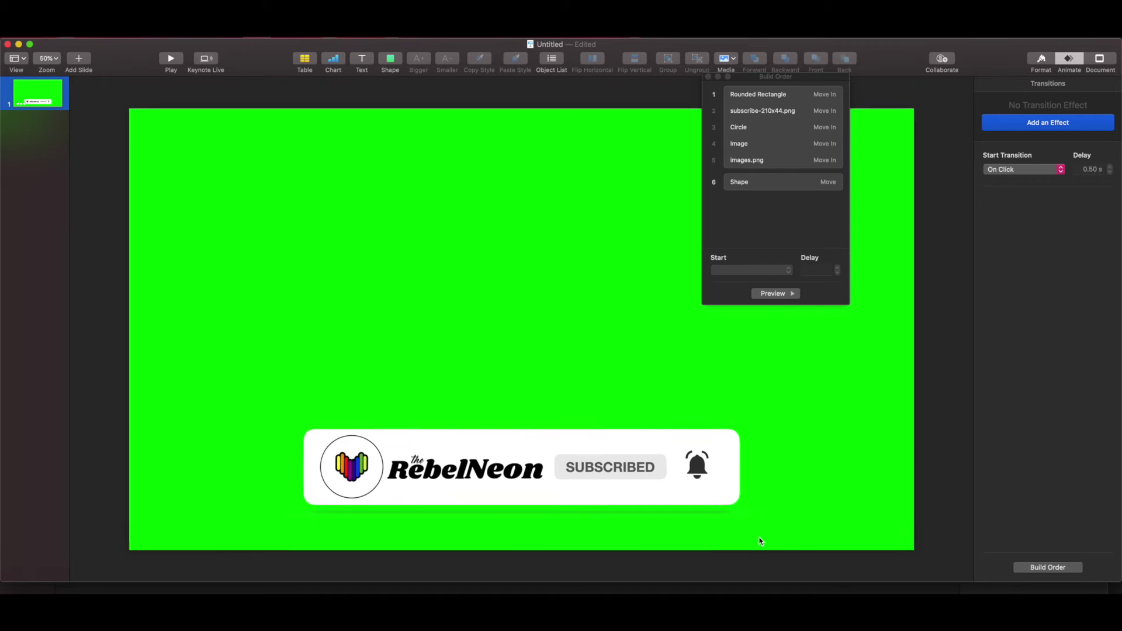
key(super+shift+comma)
Place the end of the arrow's Move path on the SUBSCRIBED button, at about X 1172 pt, Y 874 pt
click(653, 495)
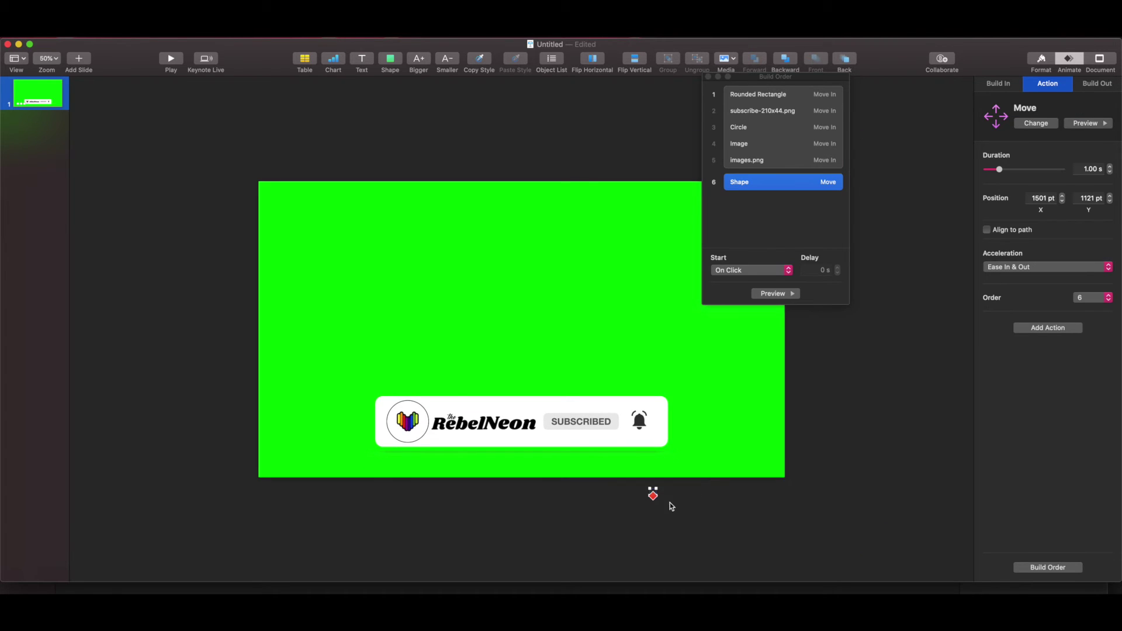
click(673, 495)
drag(673, 495, 583, 426)
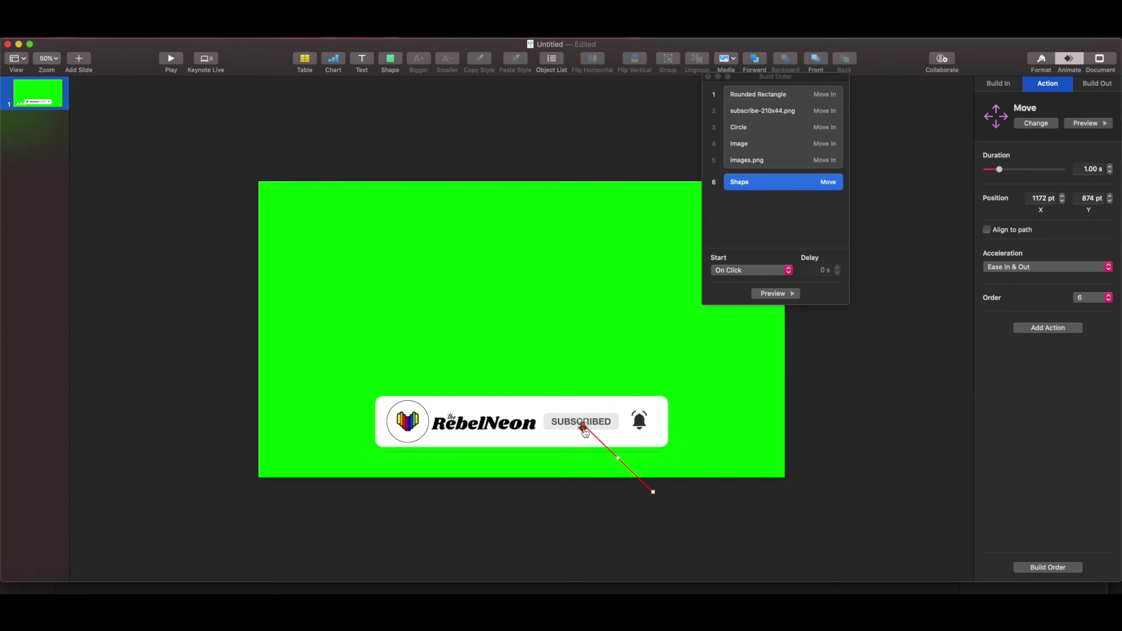
Add a second Move for the arrow to the bell, about X 1388 pt, Y 874 pt, starting After Build 6
click(584, 428)
click(602, 433)
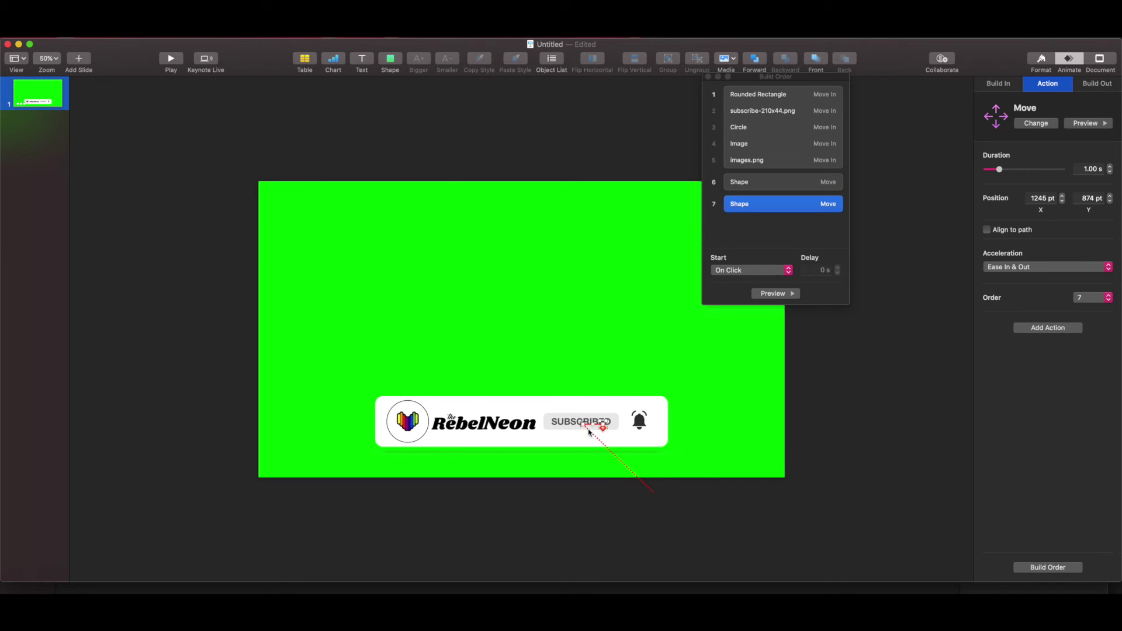
drag(604, 428, 645, 429)
click(742, 270)
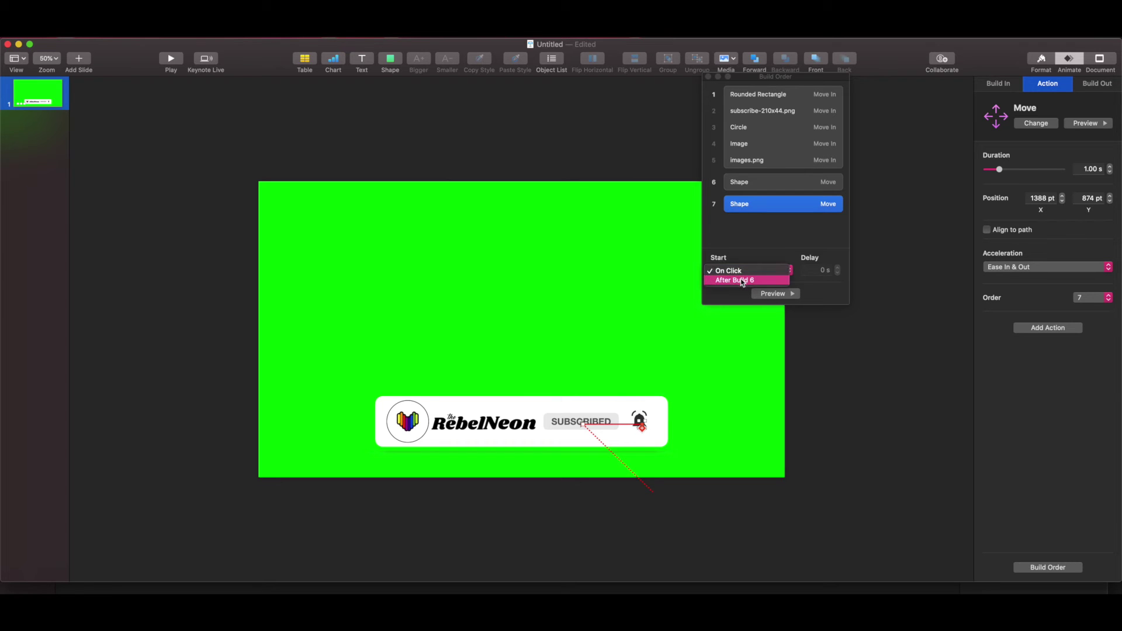
click(740, 281)
click(779, 296)
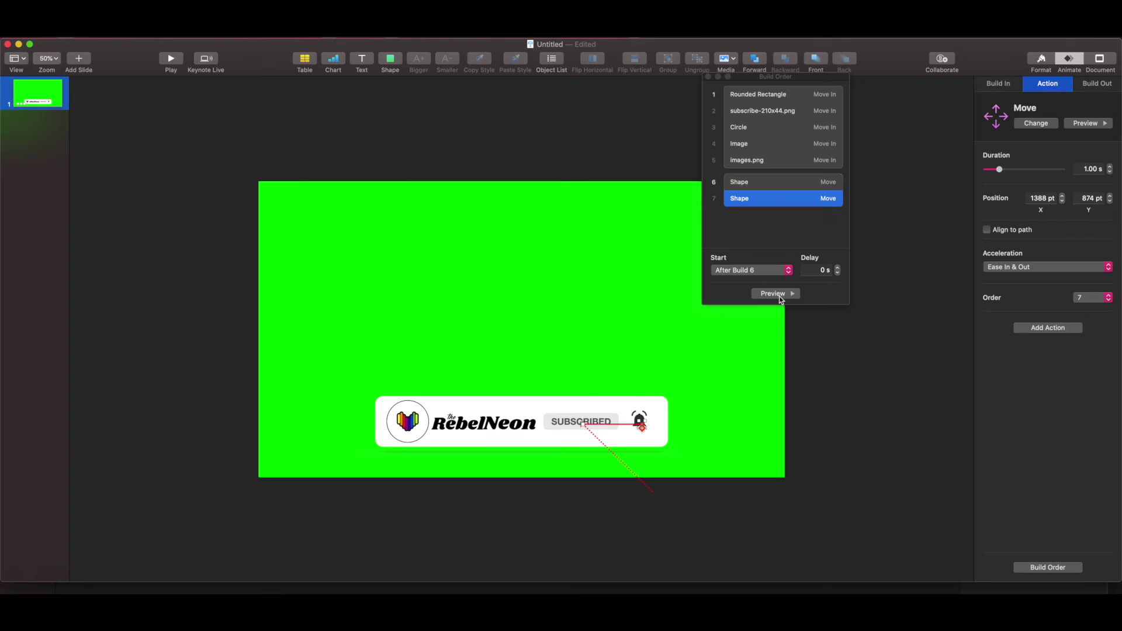
Set the arrow's first Move action to start After Build 5, and preview the animation
click(747, 184)
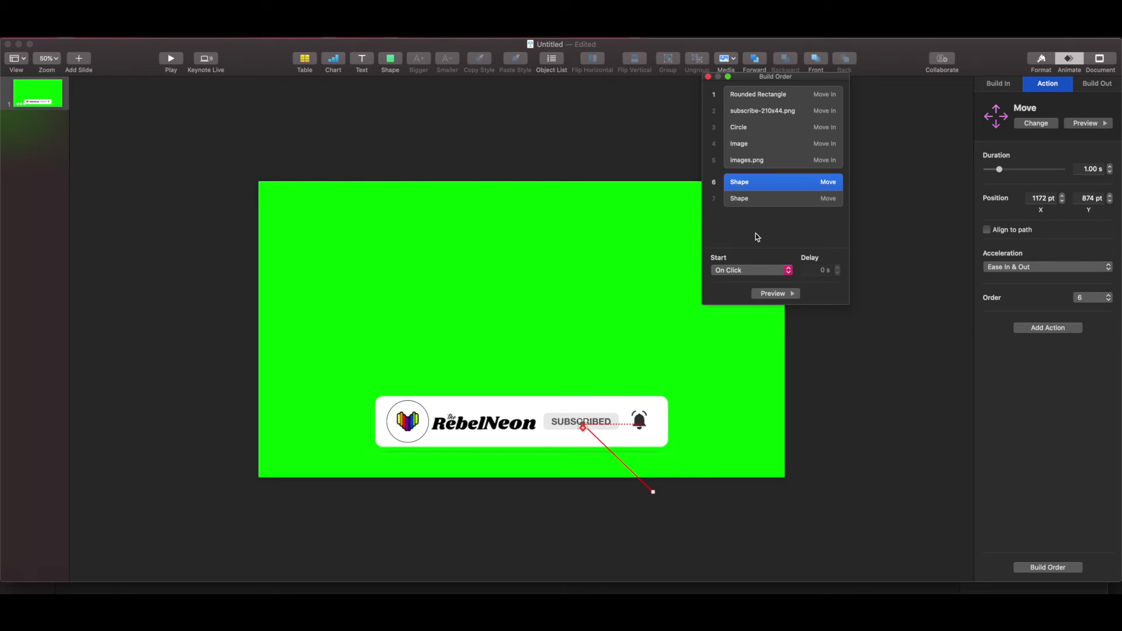
click(742, 274)
click(753, 291)
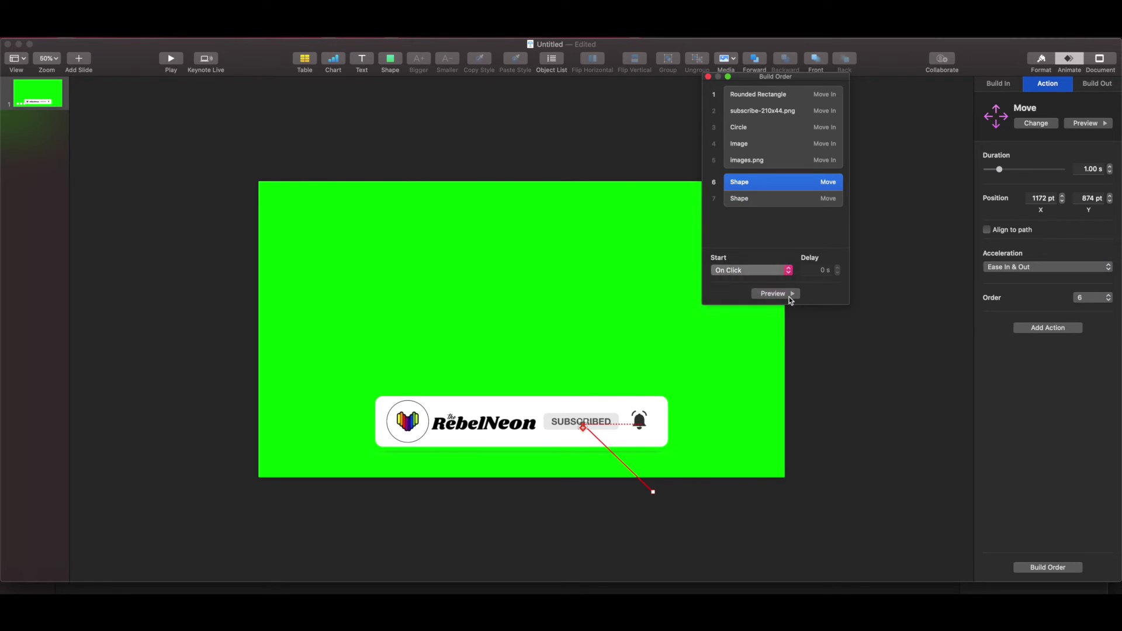
click(783, 294)
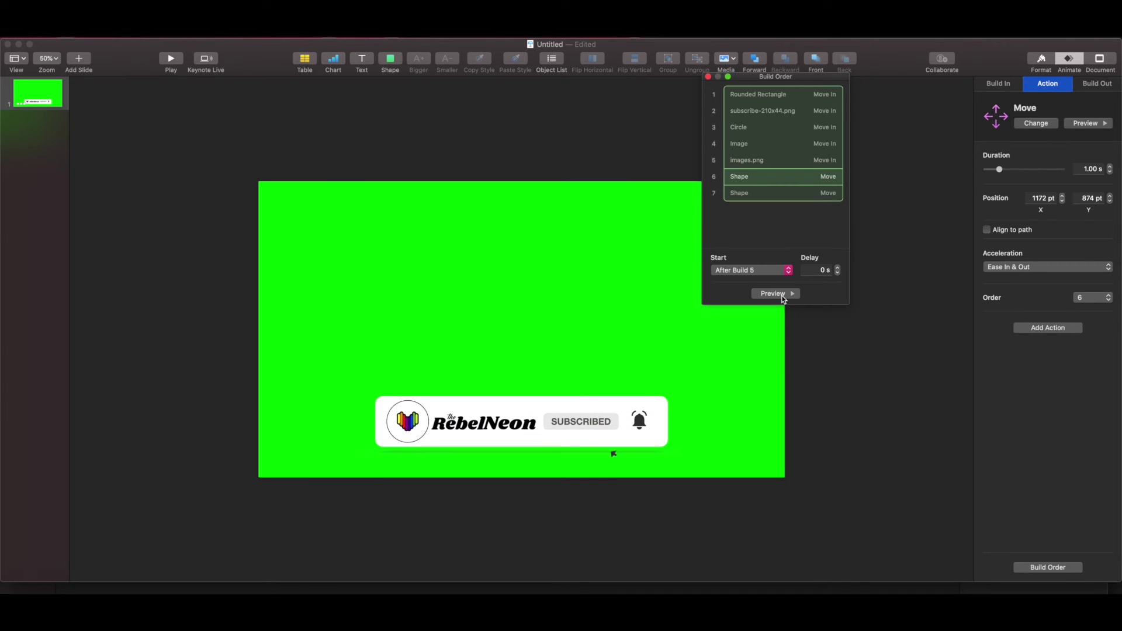
Group the SUBSCRIBED text with its gray button background
click(559, 424)
click(559, 424)
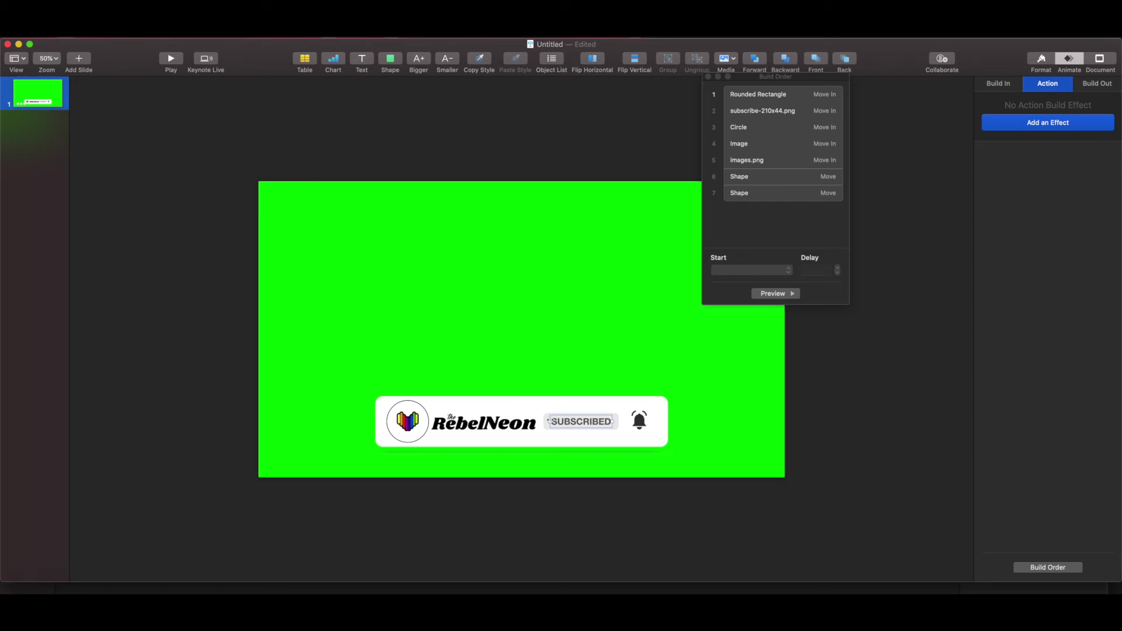
shift+click(546, 426)
click(675, 63)
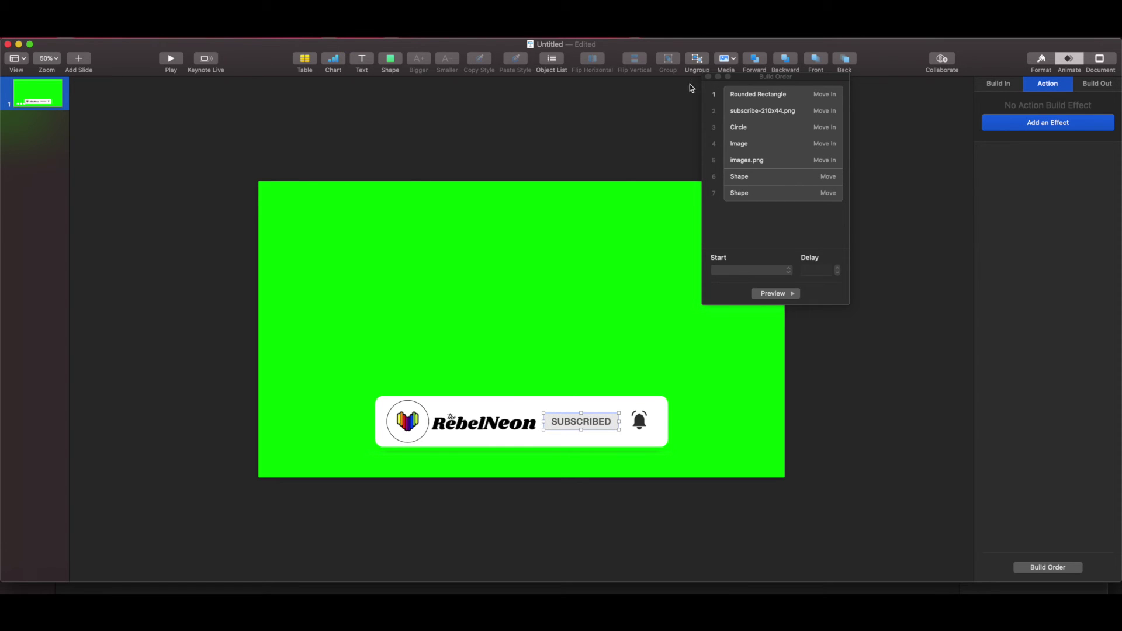
Give the SUBSCRIBED group an Appear build-in effect starting With Build 7, and preview the animation
click(998, 86)
click(1033, 125)
click(1029, 193)
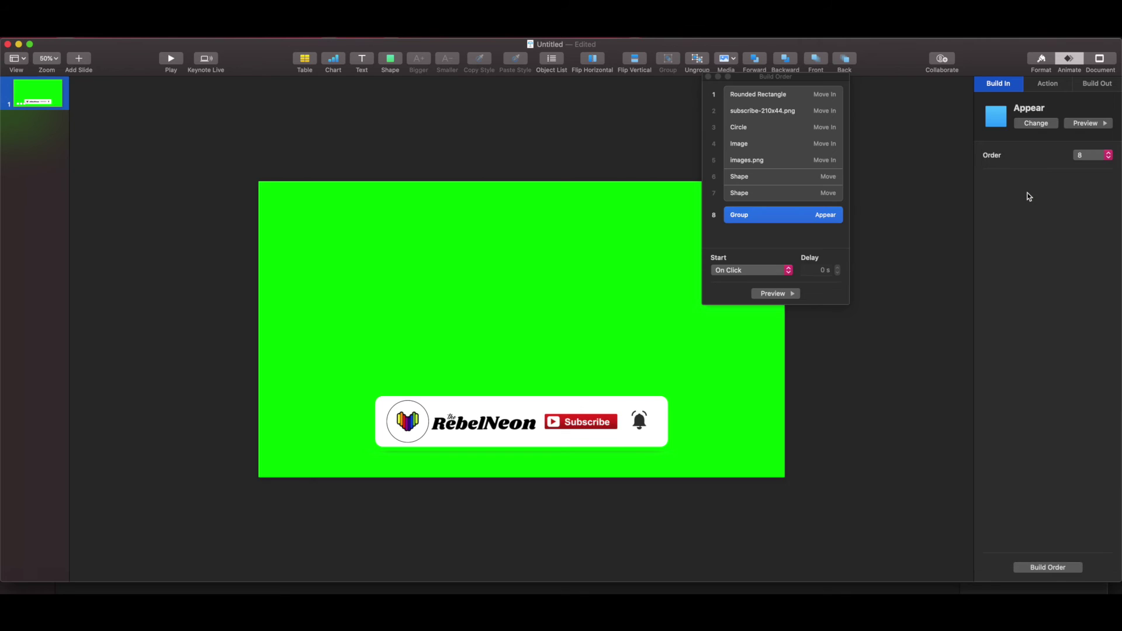
click(785, 270)
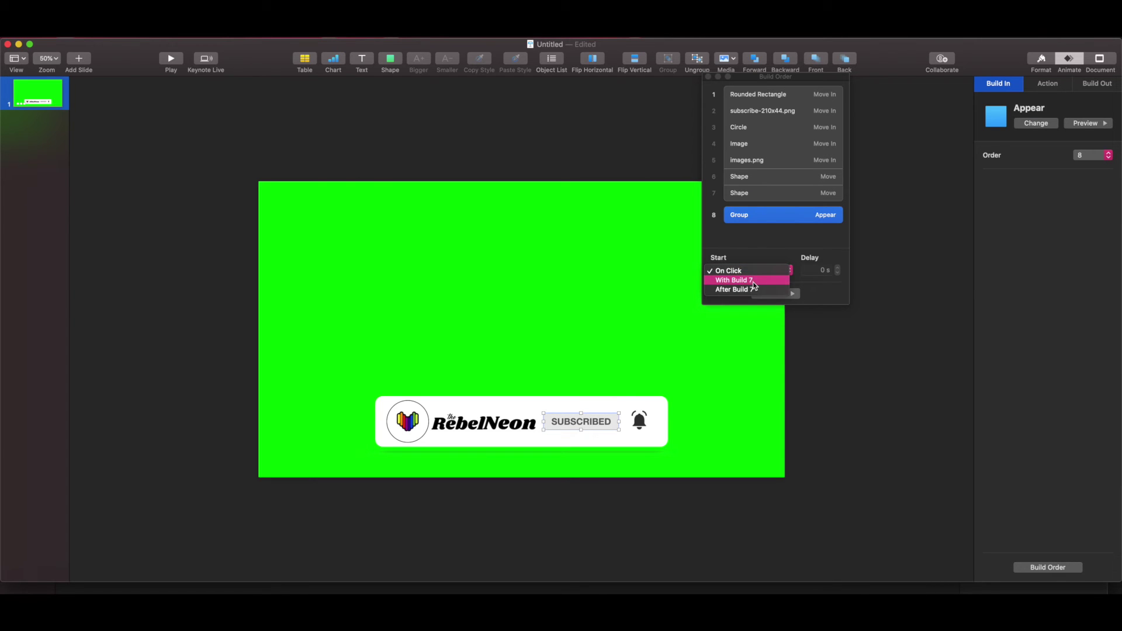
click(753, 280)
click(775, 294)
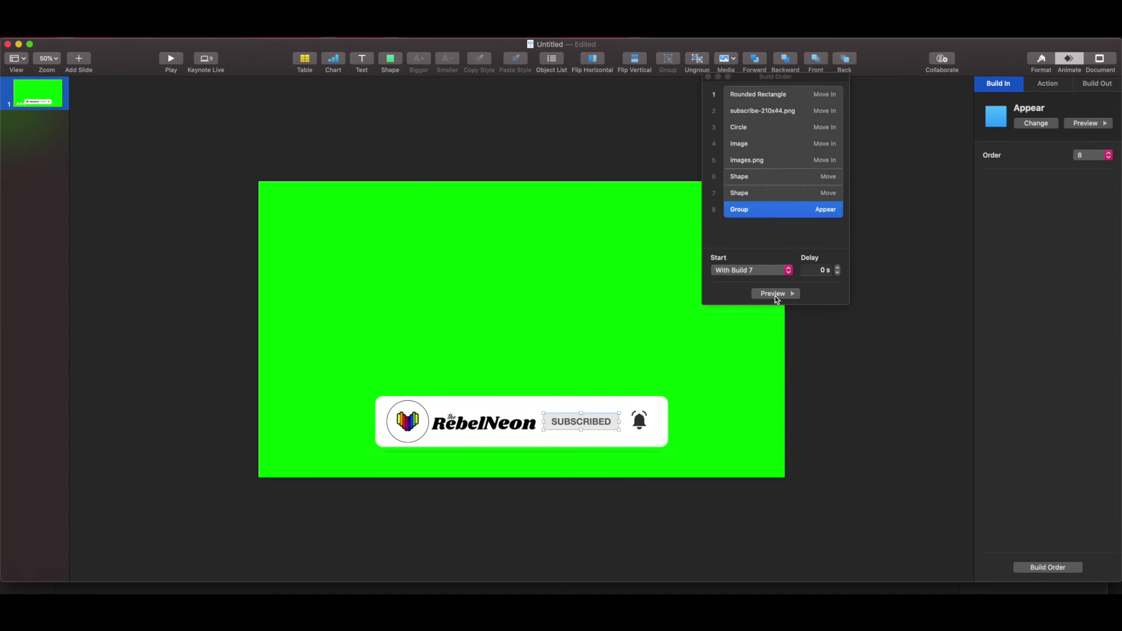
Group the ringing marks around the top of the bell
click(643, 419)
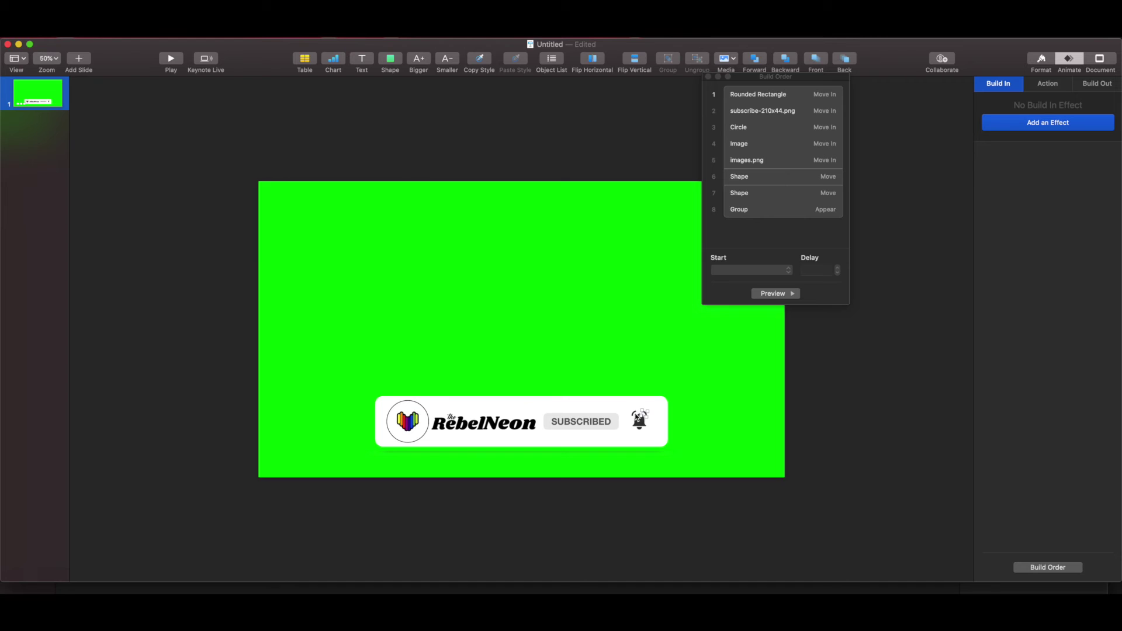
click(668, 59)
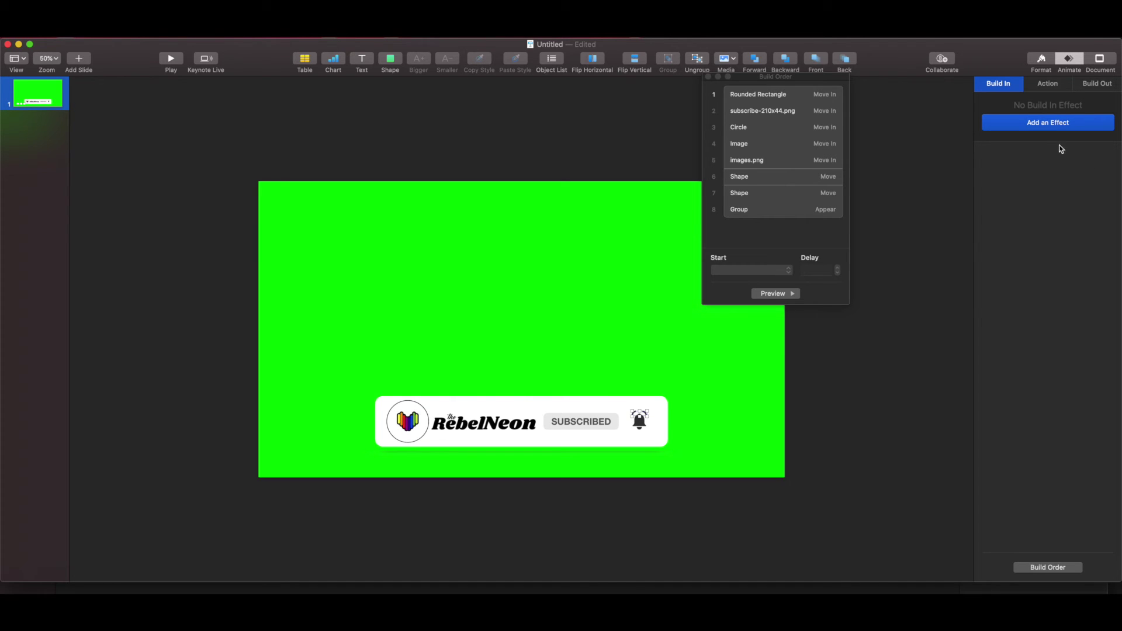
click(971, 123)
click(1005, 124)
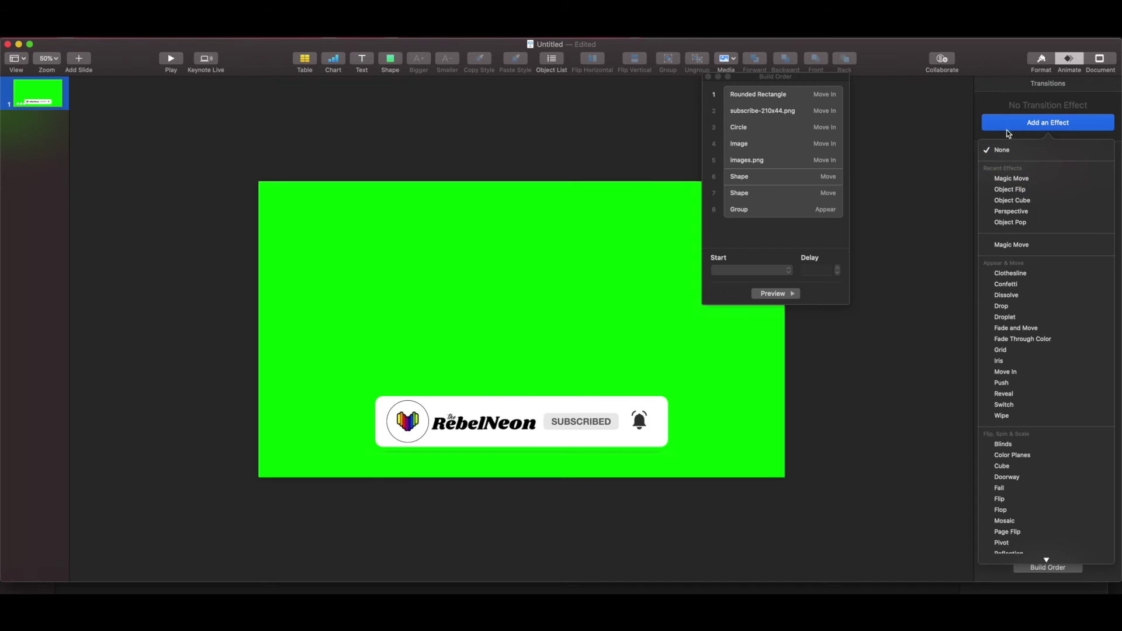
click(1015, 222)
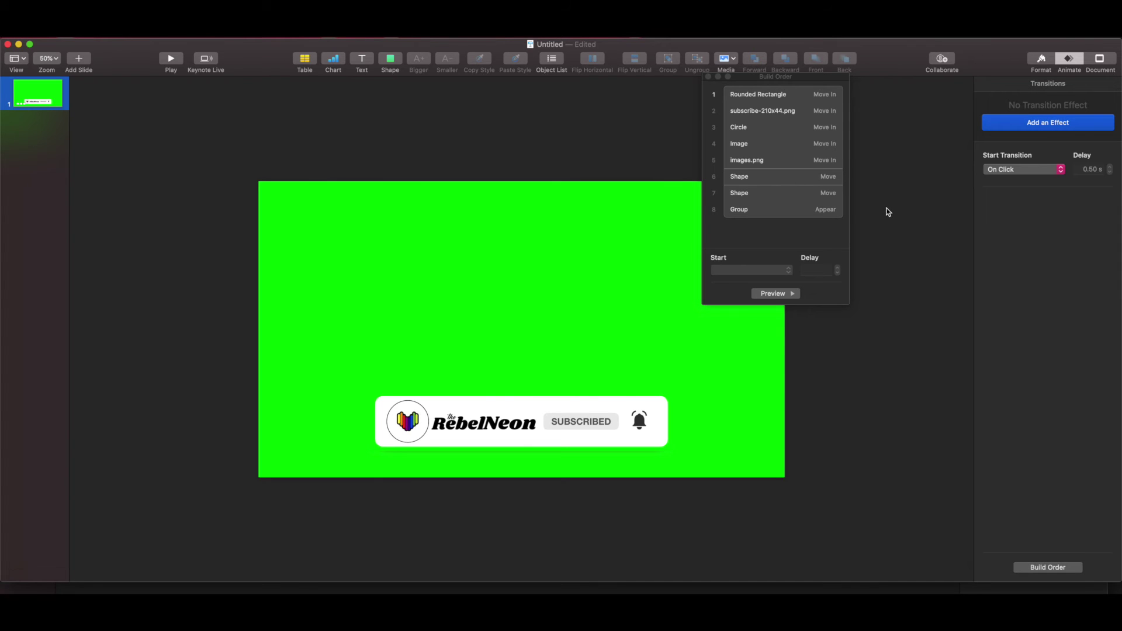
Give the bell's ringing marks group an Appear build-in effect starting After Build 8, and preview the animation
click(647, 416)
click(1043, 126)
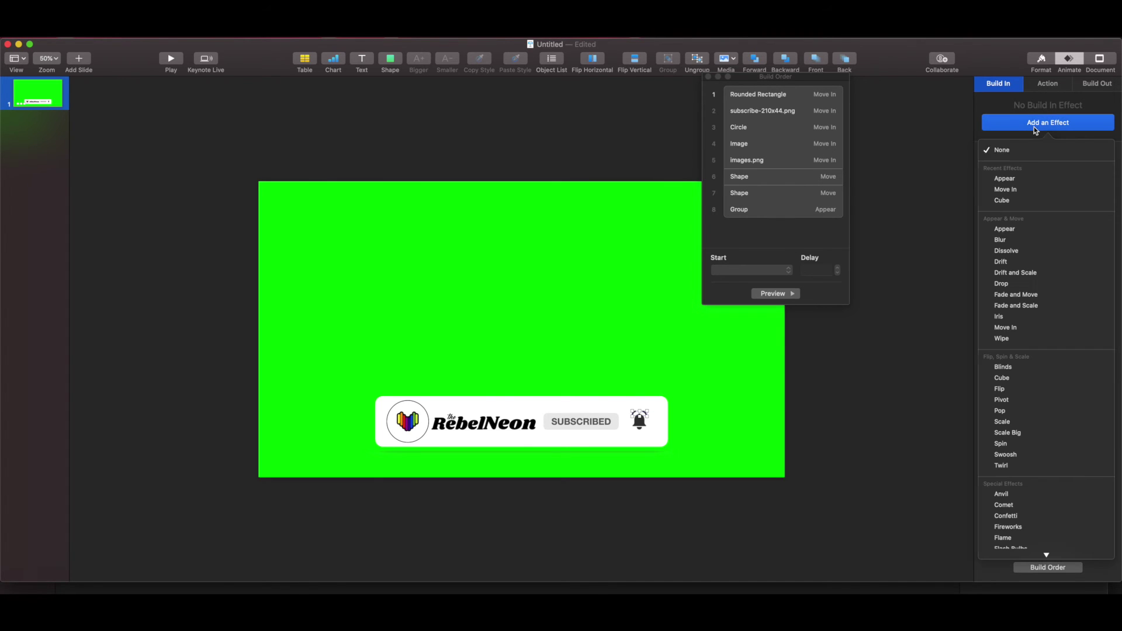
click(1024, 184)
click(749, 272)
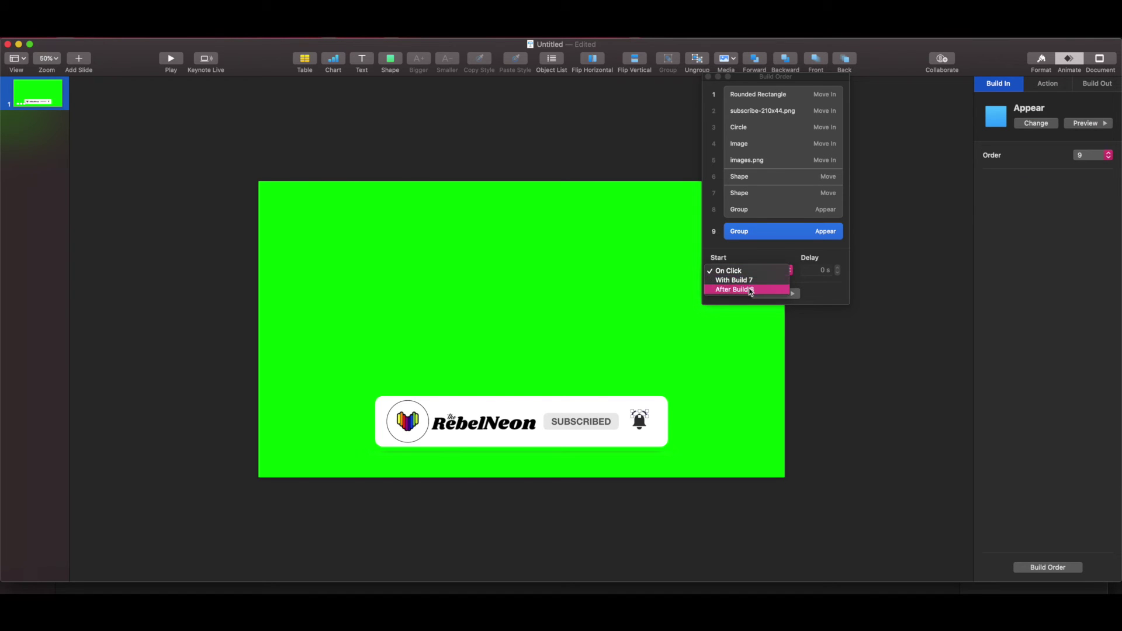
click(748, 289)
click(775, 294)
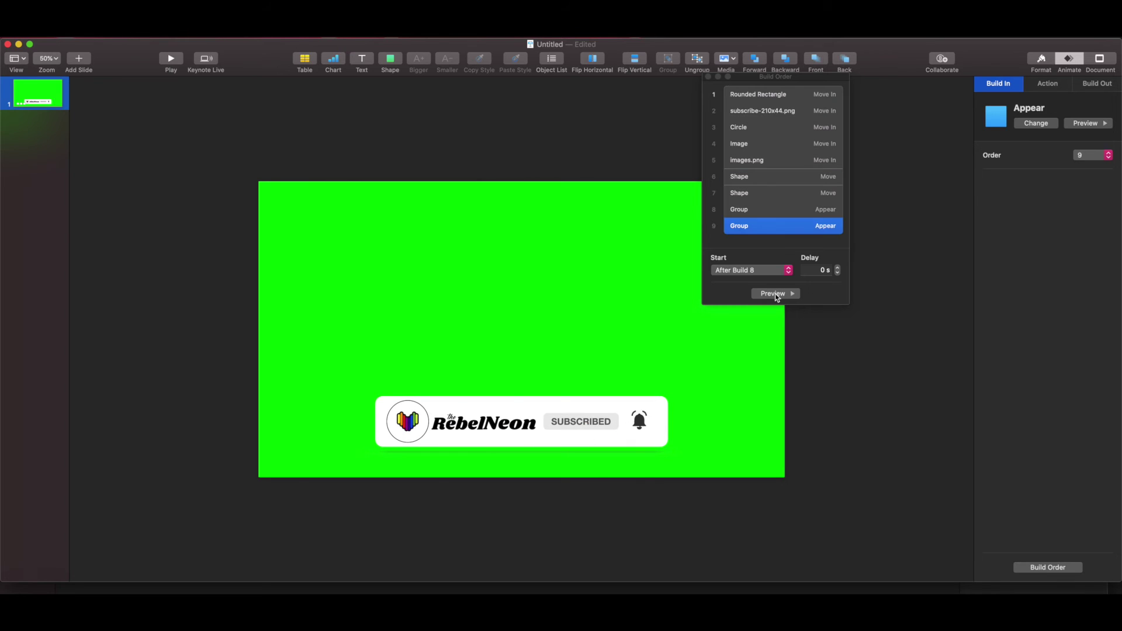
Set the ringing marks' Appear delay to 0.30 s, preview it, and play the slideshow
click(838, 271)
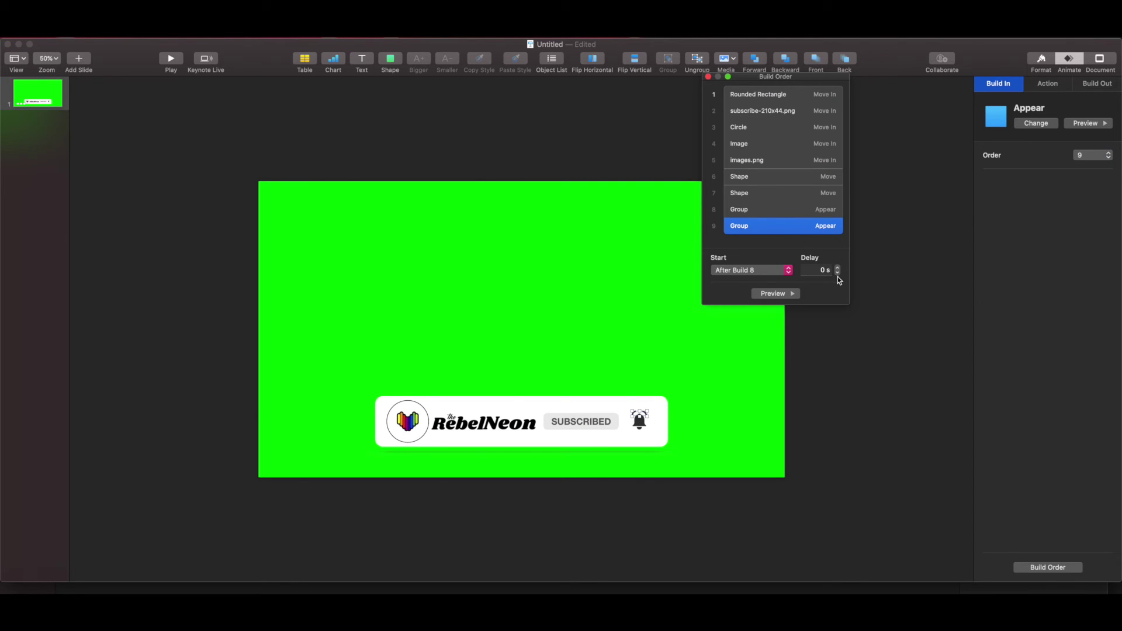
click(838, 268)
click(777, 296)
click(178, 62)
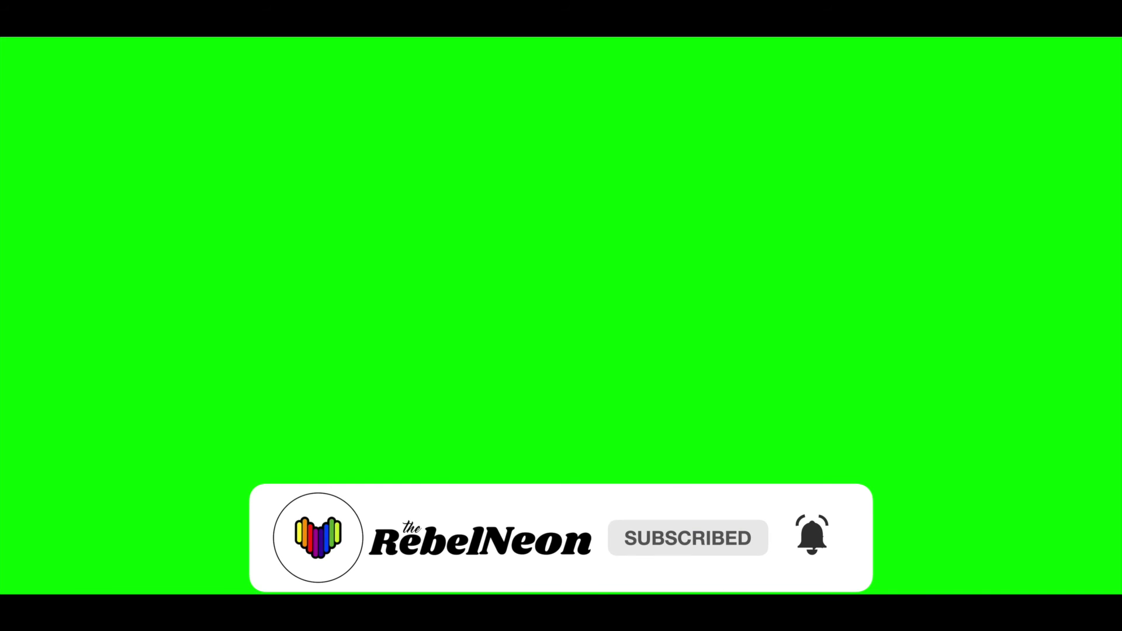
key(Escape)
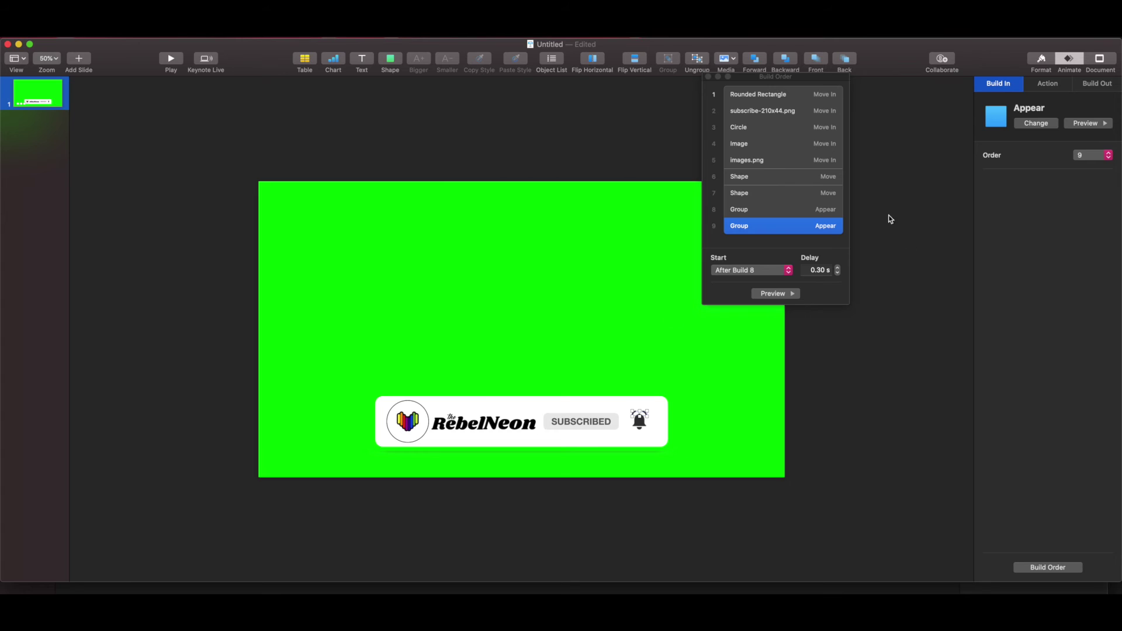
Raise the ringing marks' Appear delay to 0.90 s, checking the timing by playing the slideshow
click(839, 268)
click(838, 268)
click(172, 59)
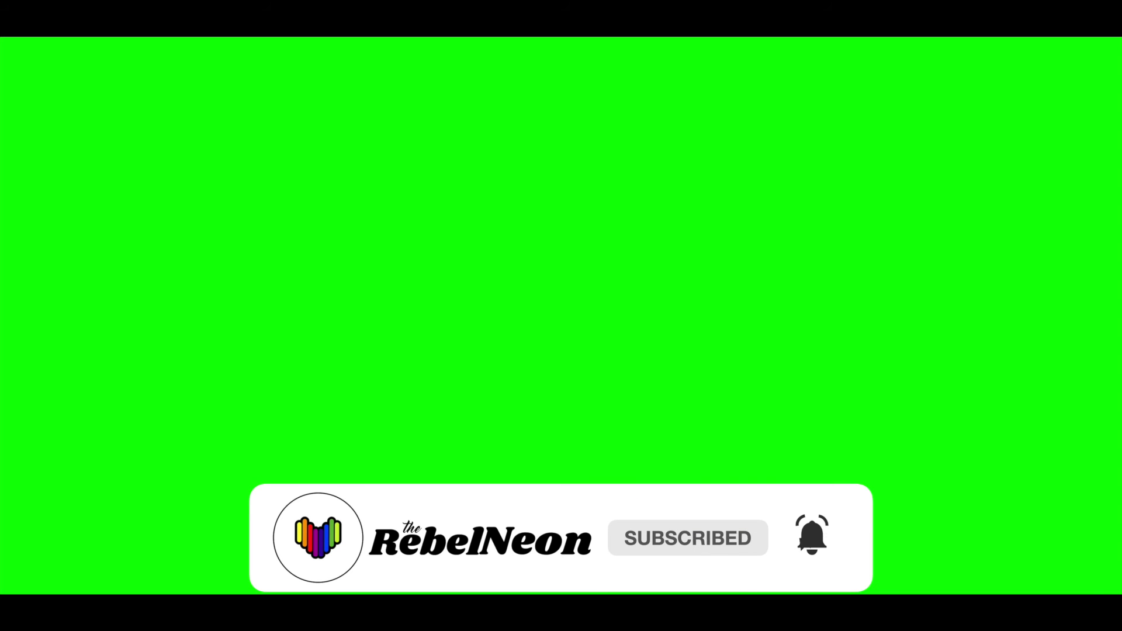
key(Escape)
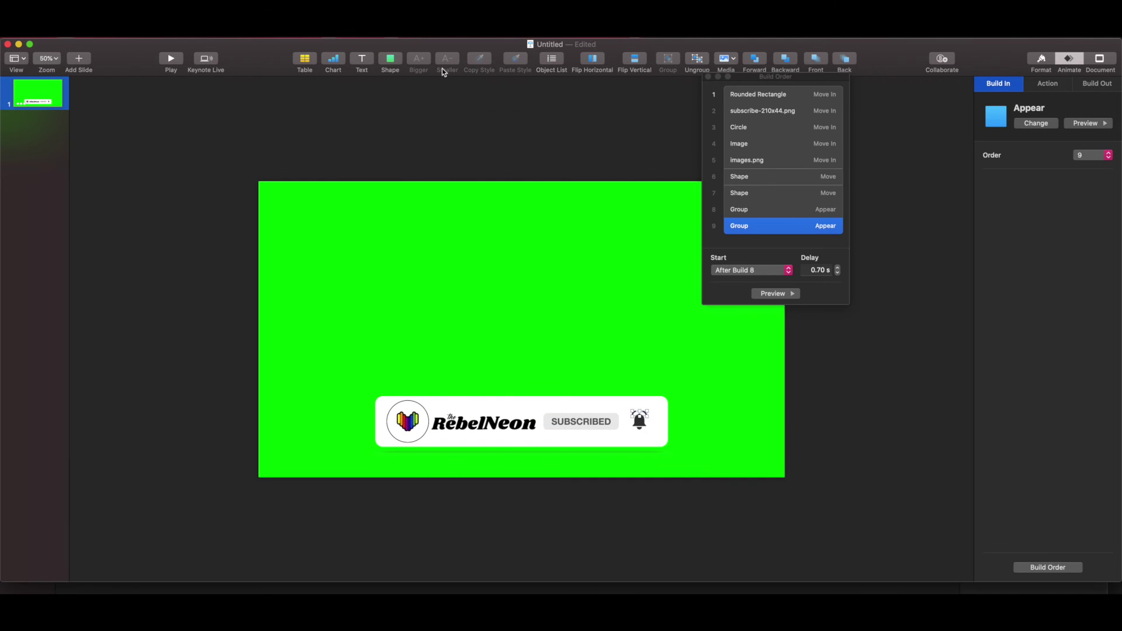
click(171, 58)
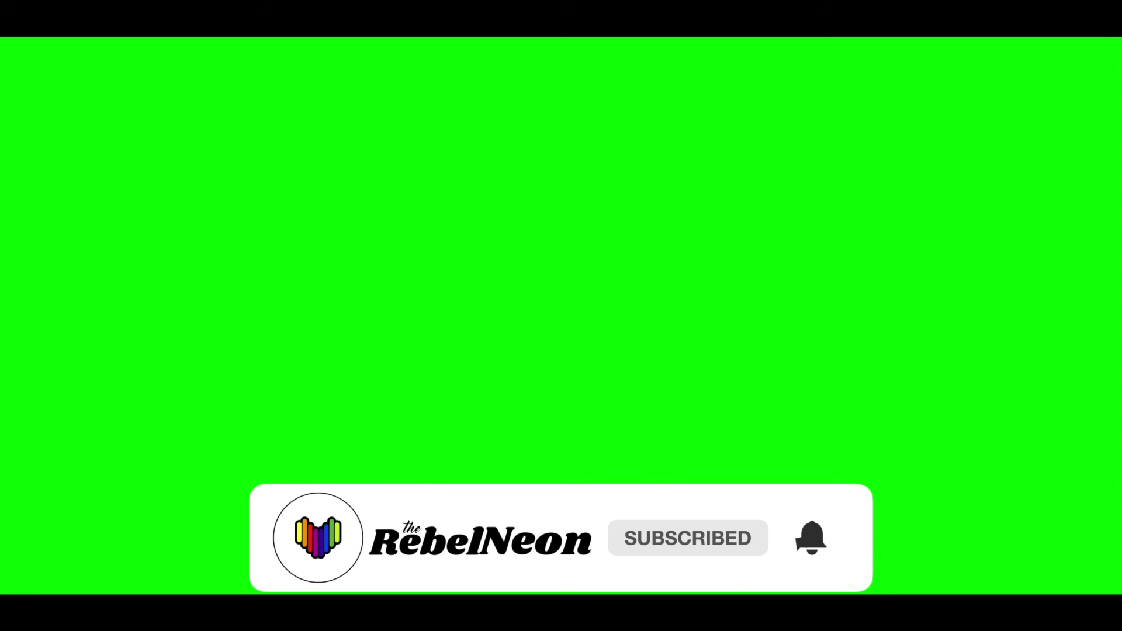
key(Escape)
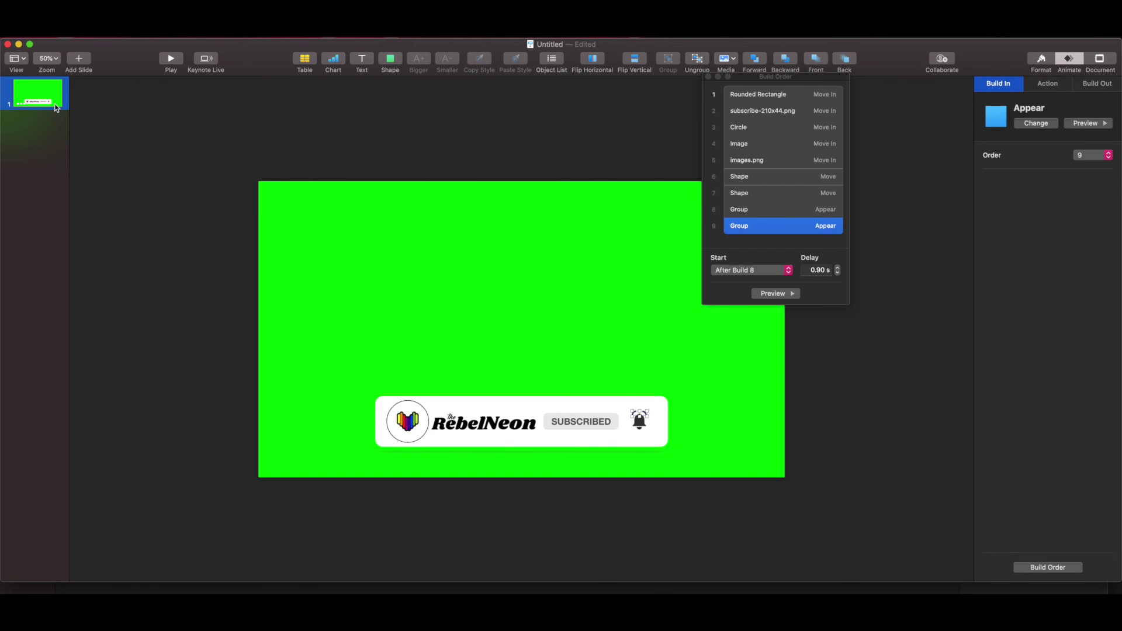
Duplicate the slide and remove every build-in effect and both arrow Move actions from the copy
right_click(56, 89)
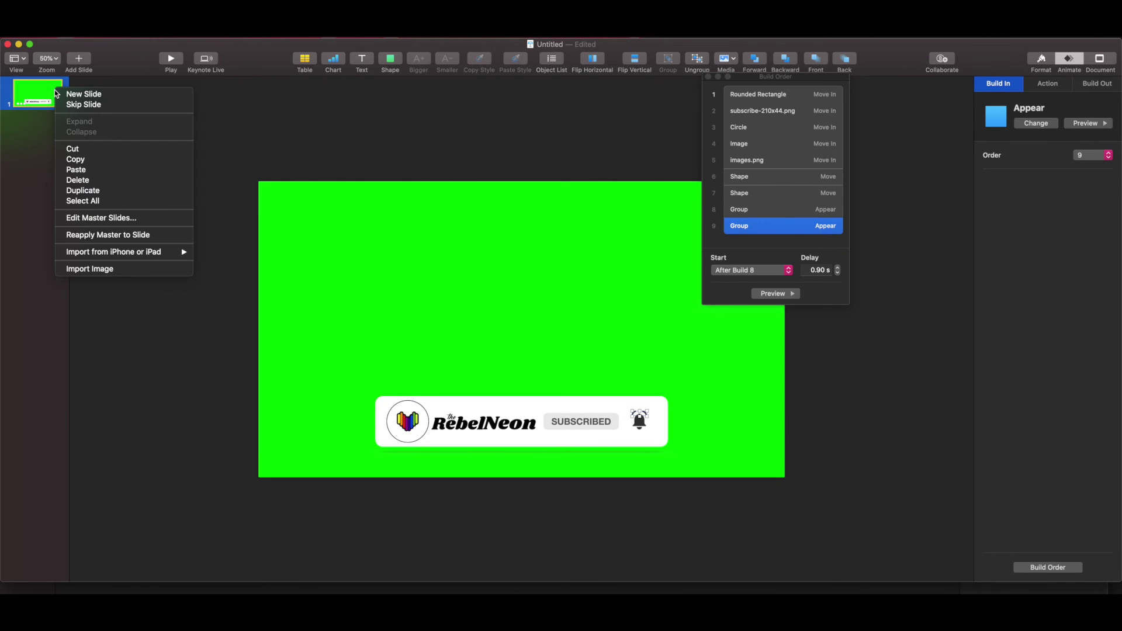
click(86, 192)
drag(749, 494, 319, 331)
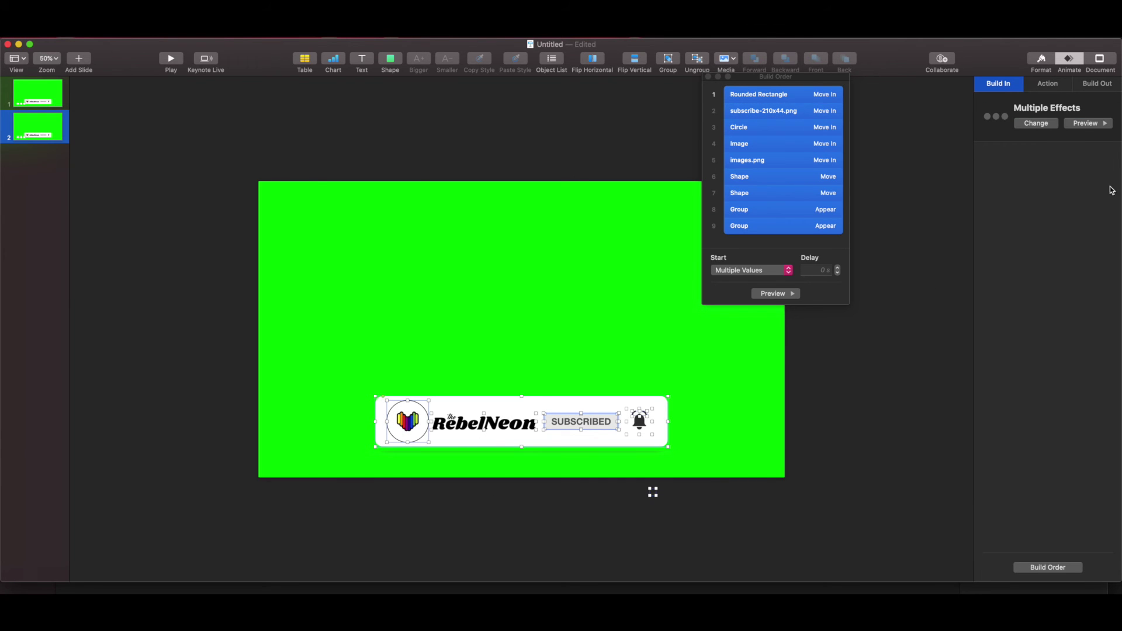
click(1042, 125)
click(994, 149)
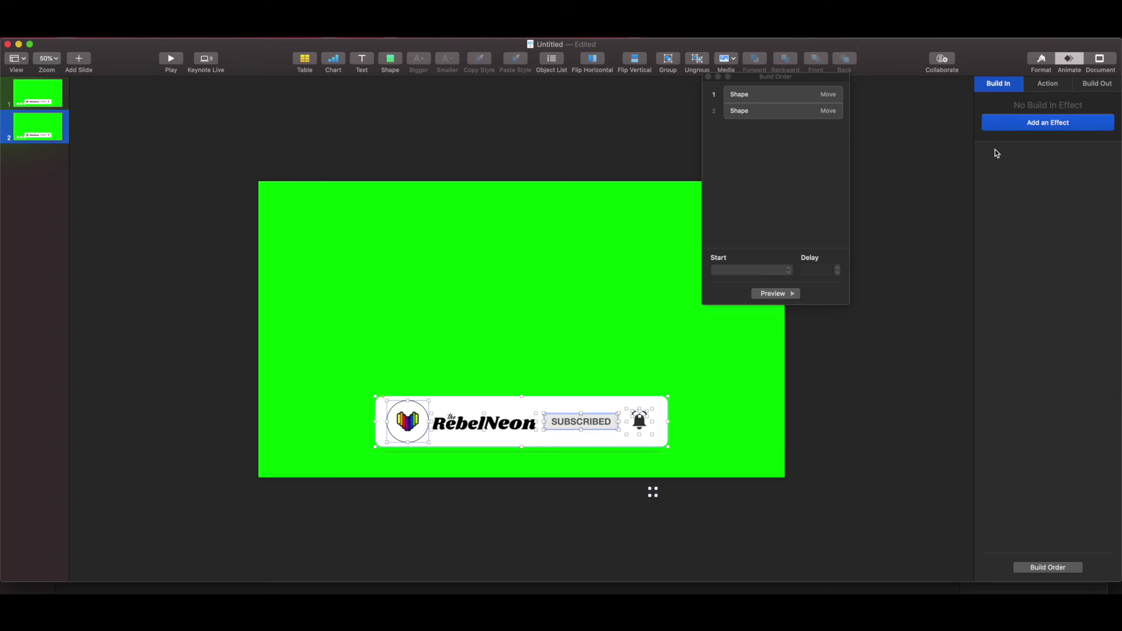
click(789, 117)
key(Delete)
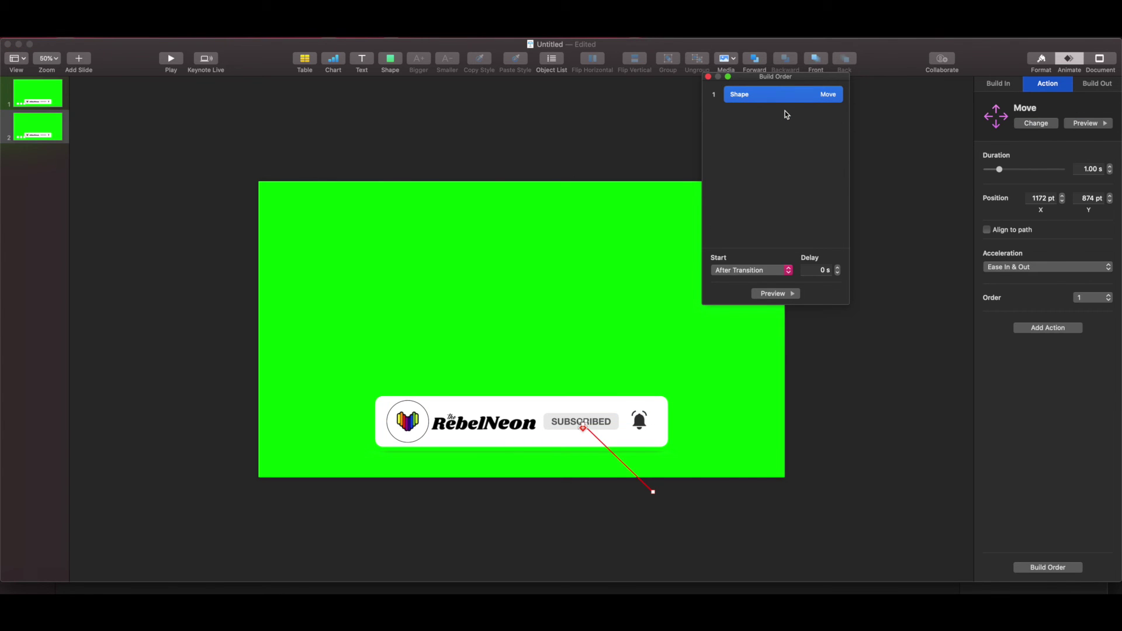
key(Delete)
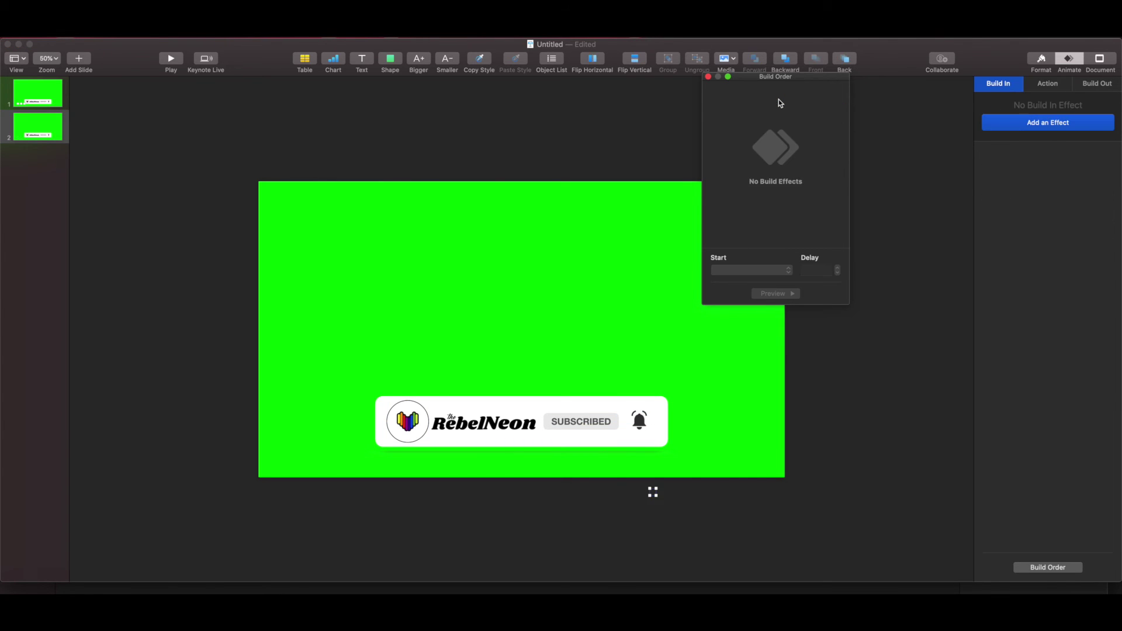
Close the build order list and move the whole subscribe bar straight down off the lower edge of slide 2
click(707, 77)
drag(750, 523, 327, 374)
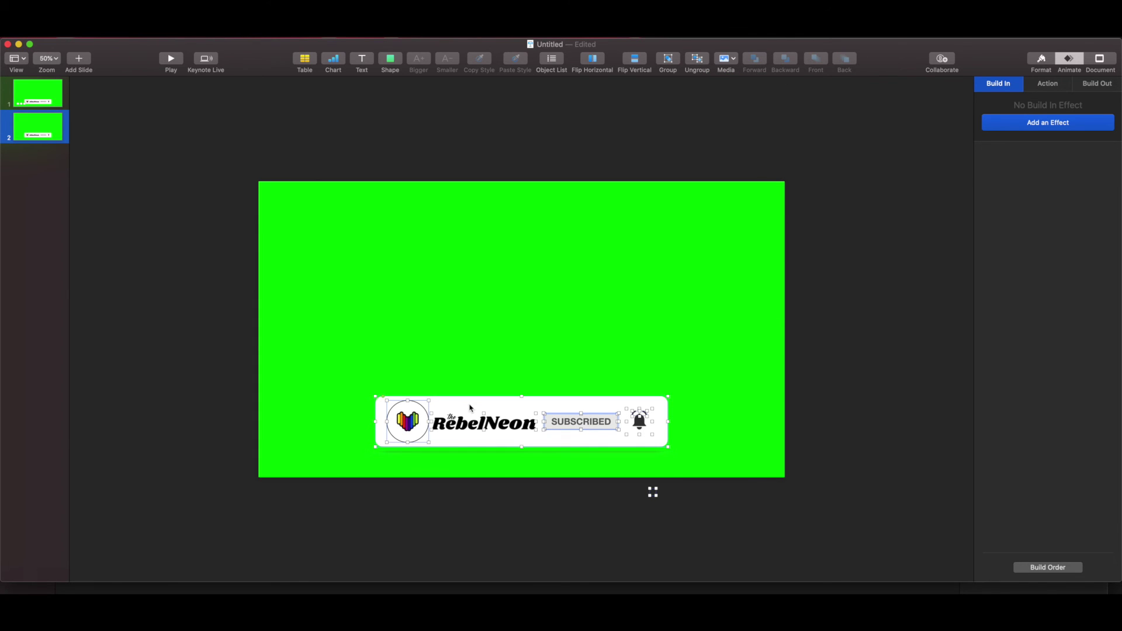
drag(471, 407, 472, 508)
Add a Magic Move transition to slide 1 that starts automatically, and play the slideshow
click(57, 99)
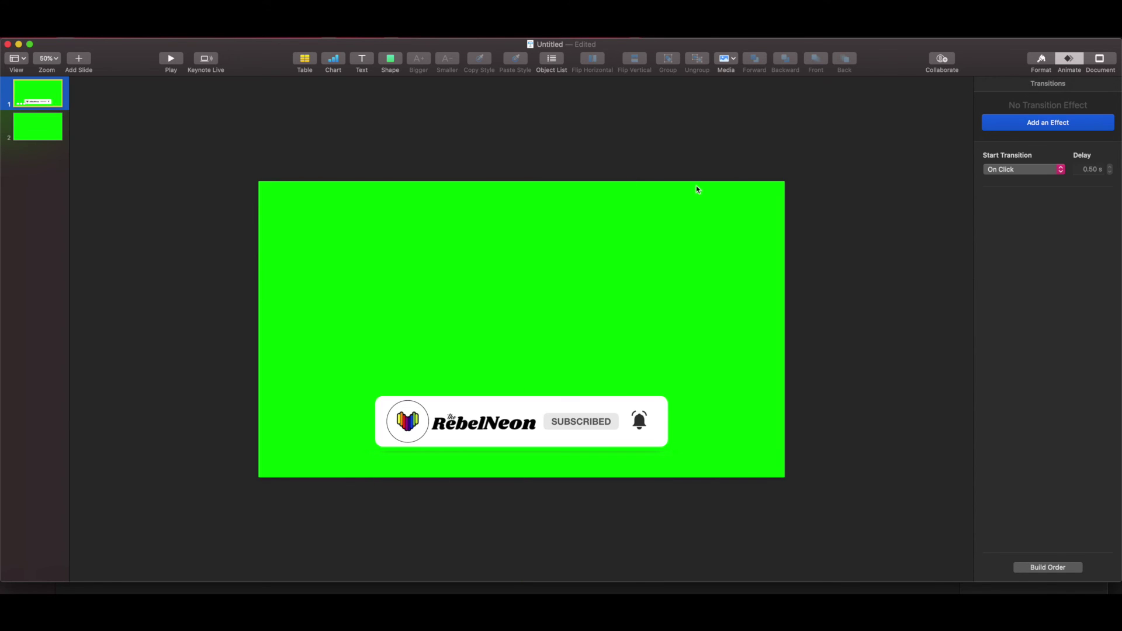
click(1079, 58)
click(1073, 58)
click(1020, 129)
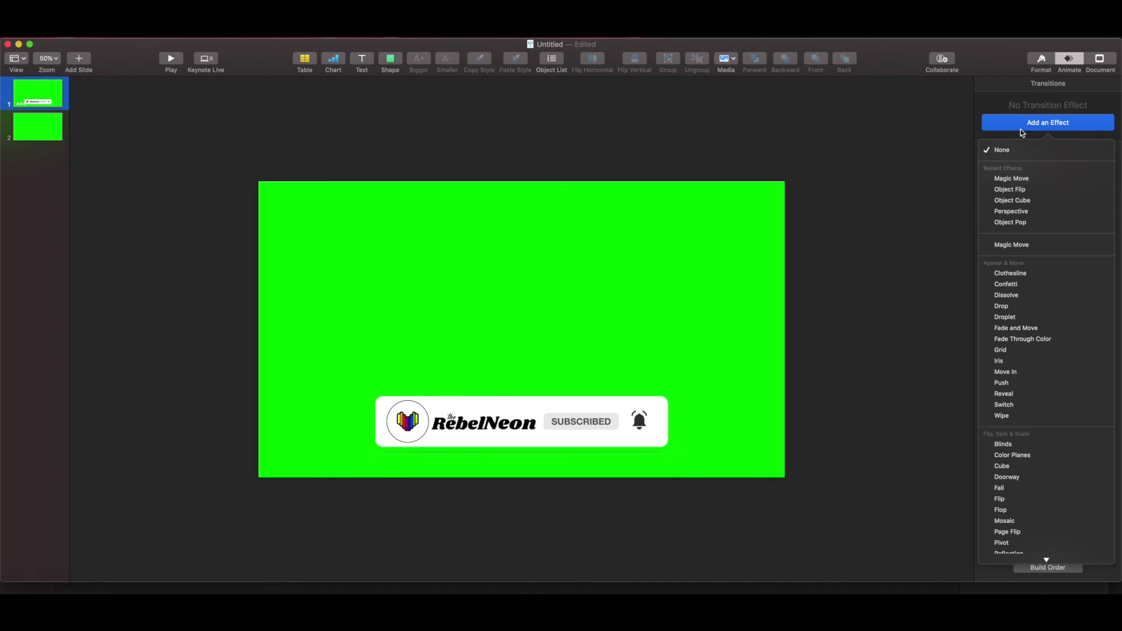
click(1020, 179)
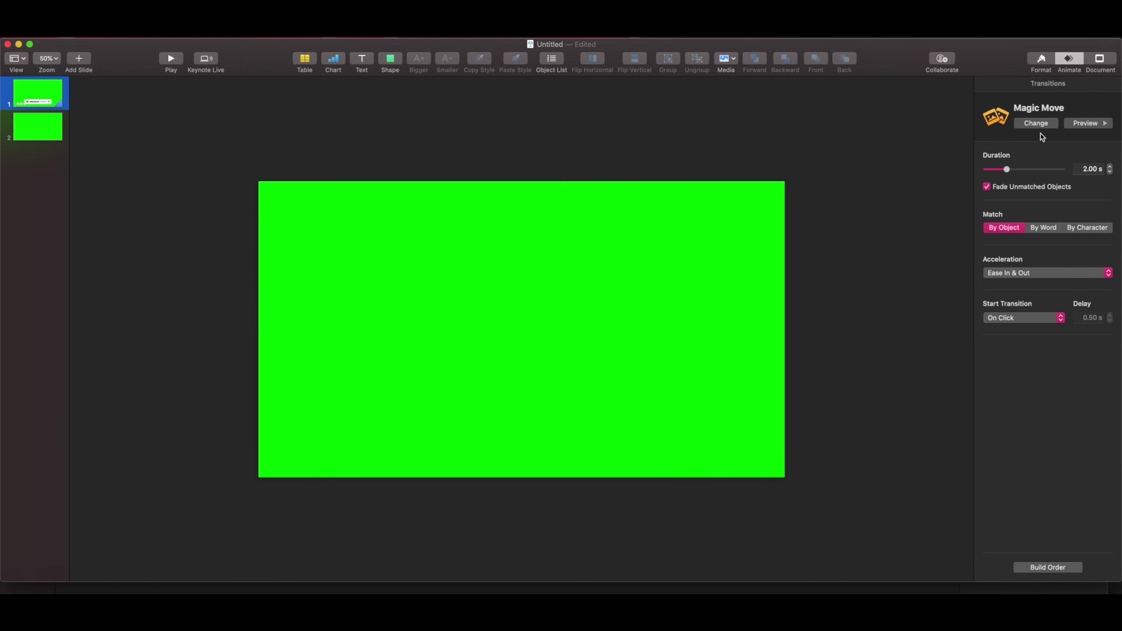
click(1021, 317)
click(1017, 329)
click(178, 64)
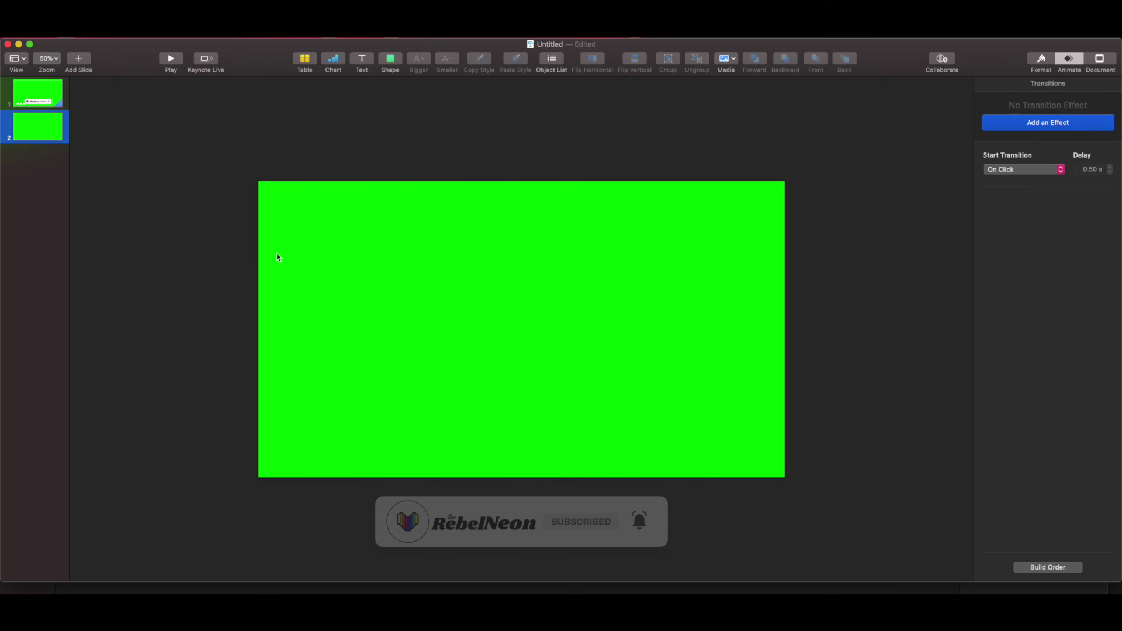
Increase the delay of slide 1's Magic Move transition and play the slideshow
click(47, 102)
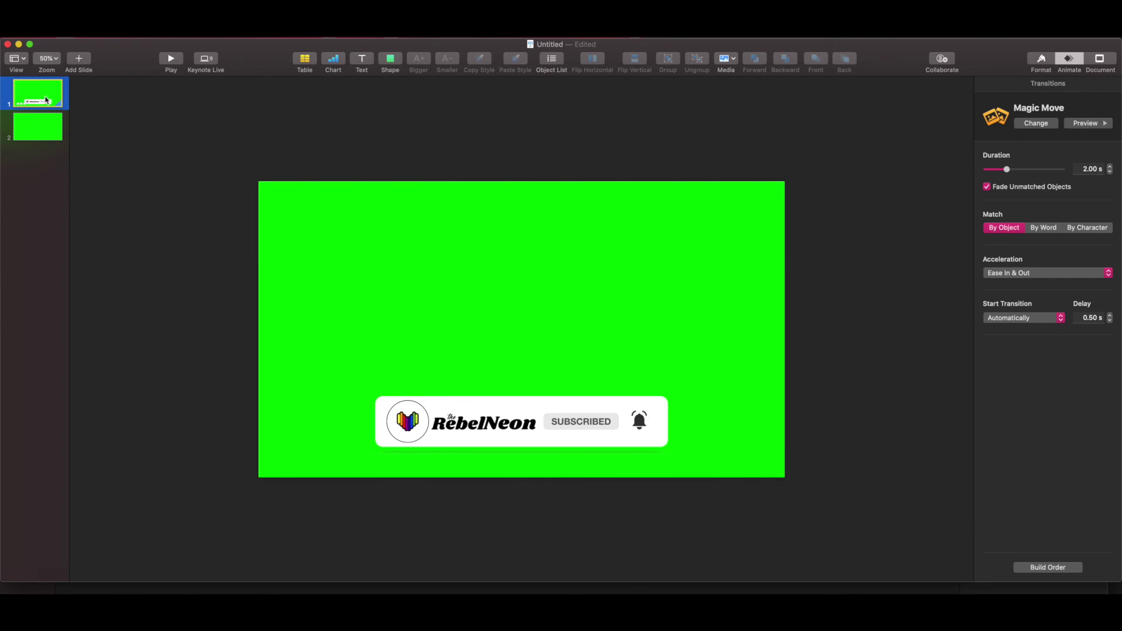
click(1110, 315)
click(1110, 315)
click(171, 59)
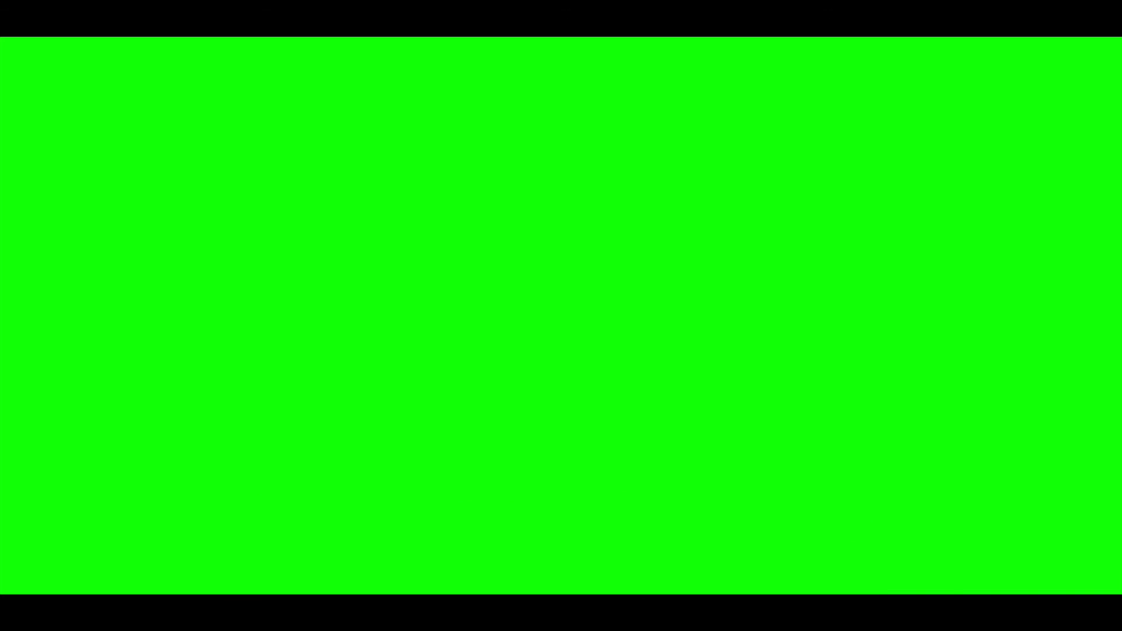
key(Escape)
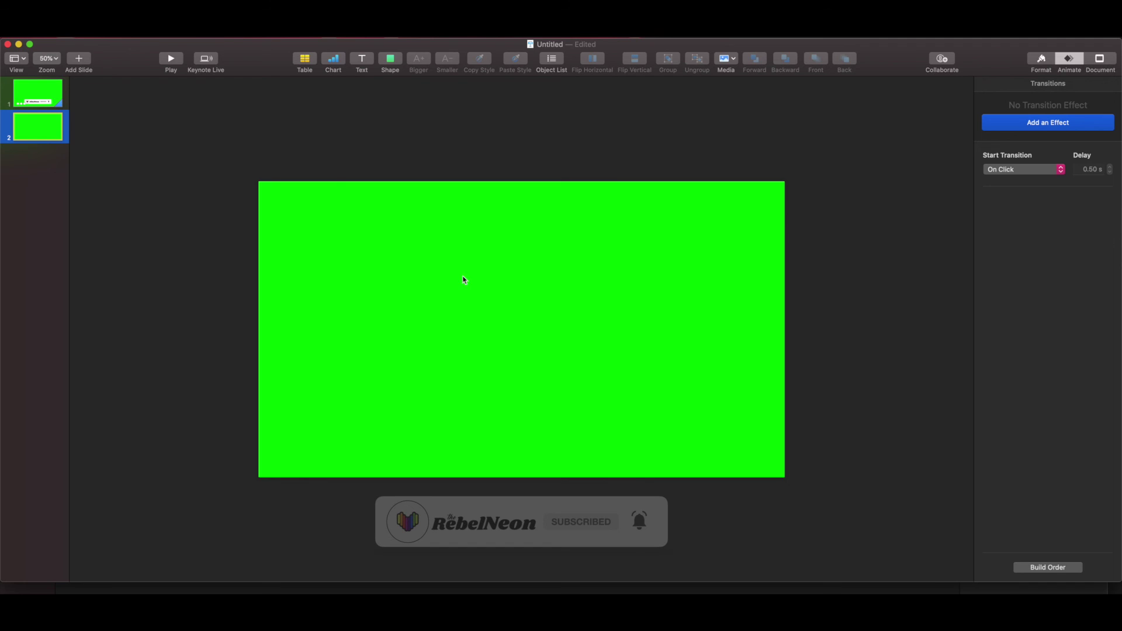
Export the presentation as a 1080p movie named "sub bar youtube" to the Desktop
click(82, 37)
mouse_move(119, 146)
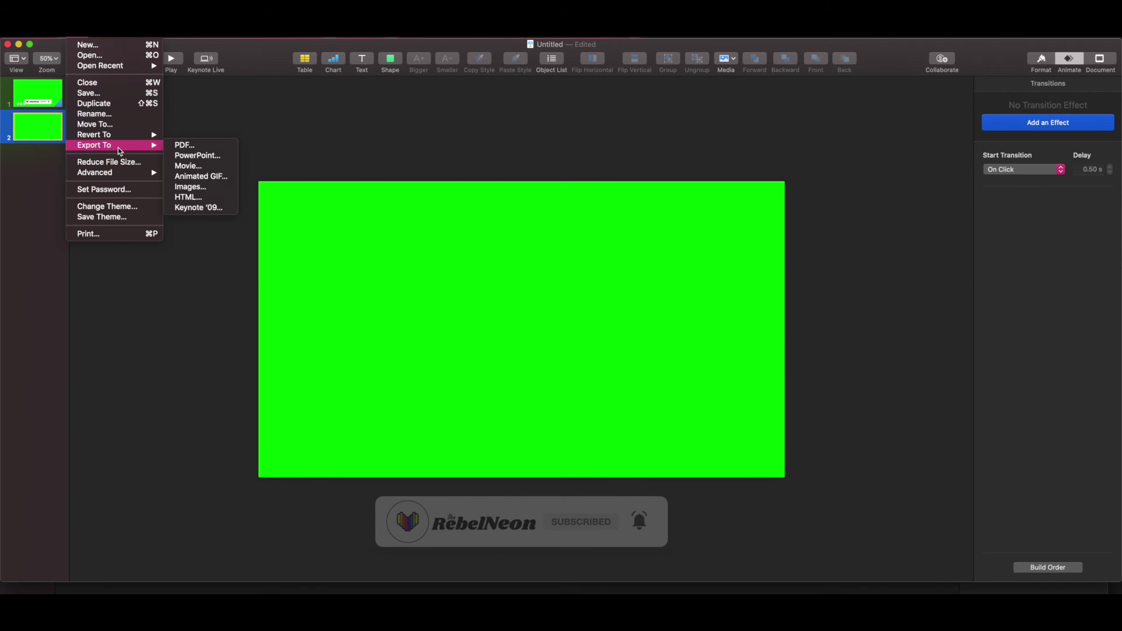
click(190, 166)
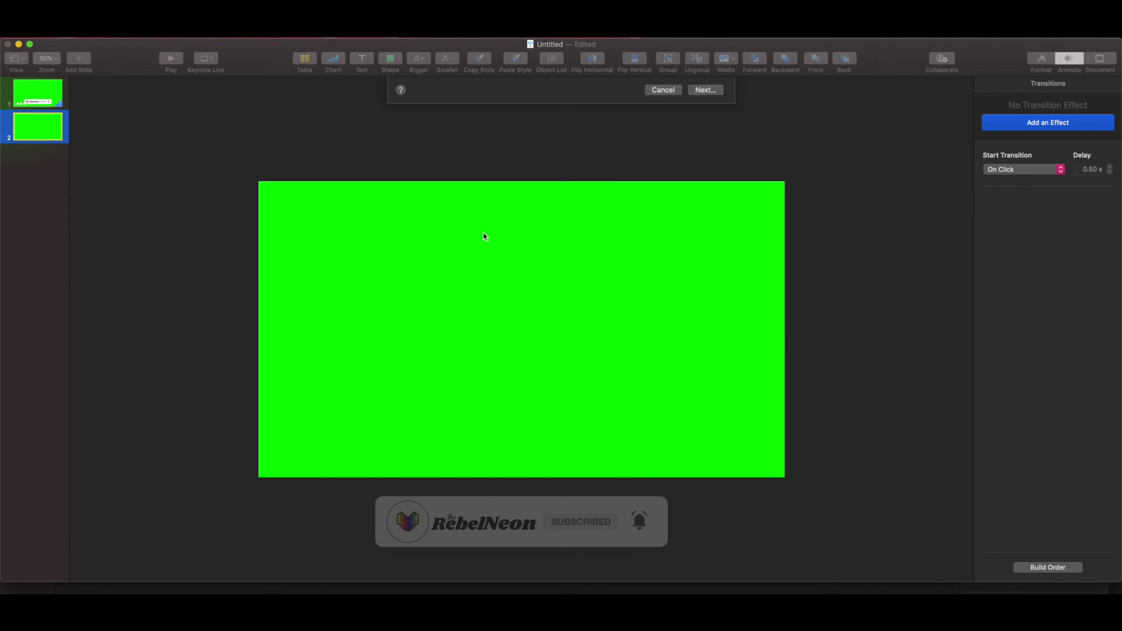
click(559, 239)
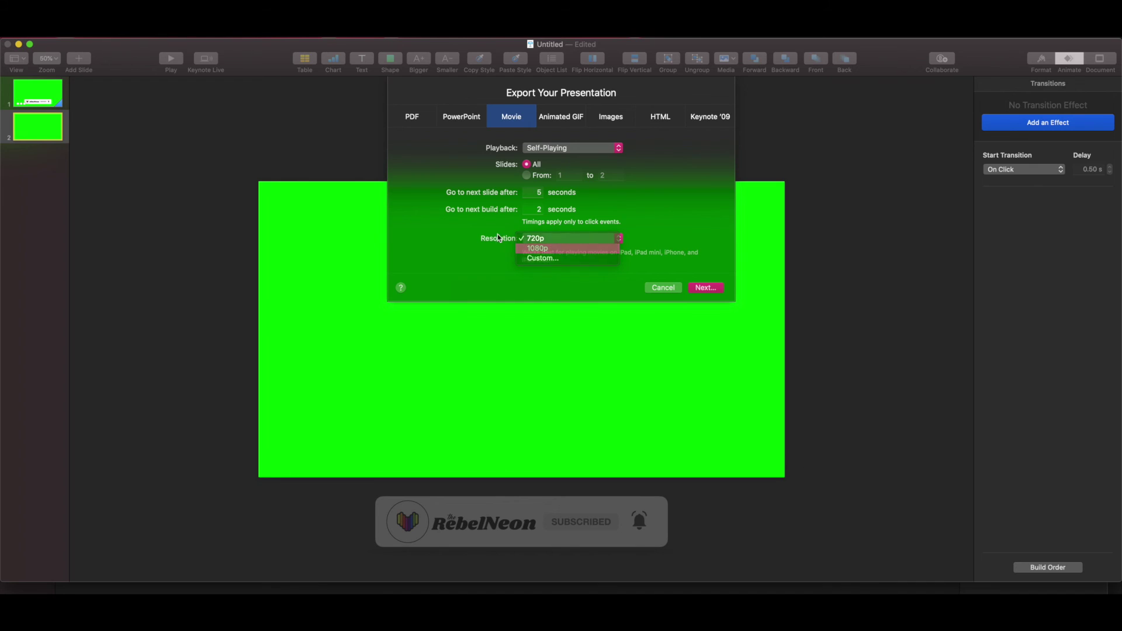
click(563, 247)
click(714, 288)
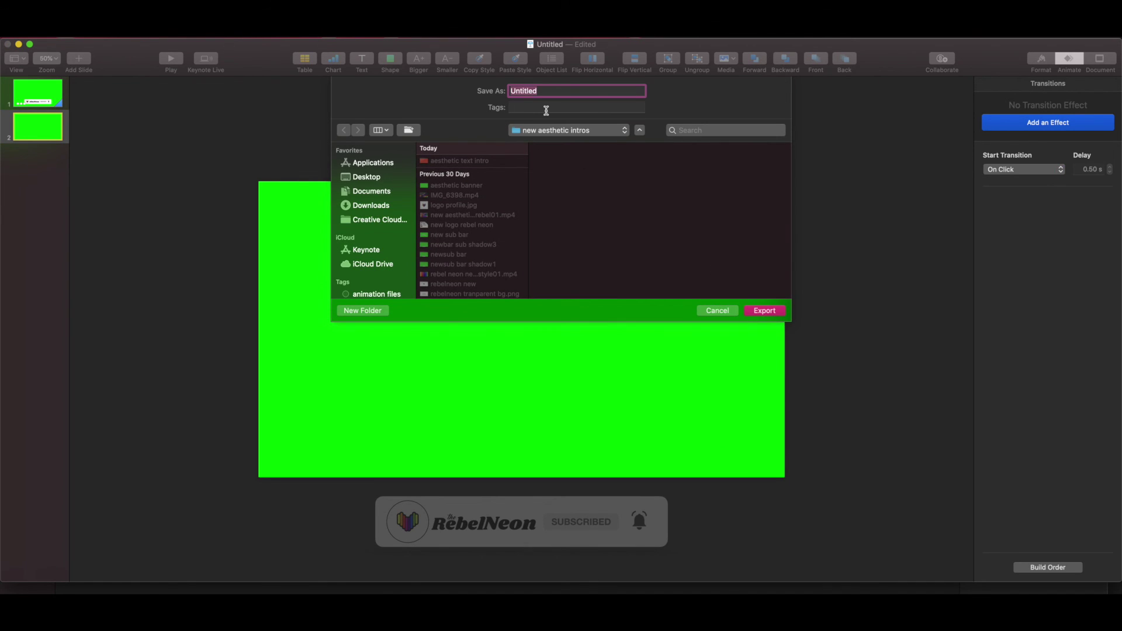
text(sub bar youtube)
click(372, 178)
click(766, 311)
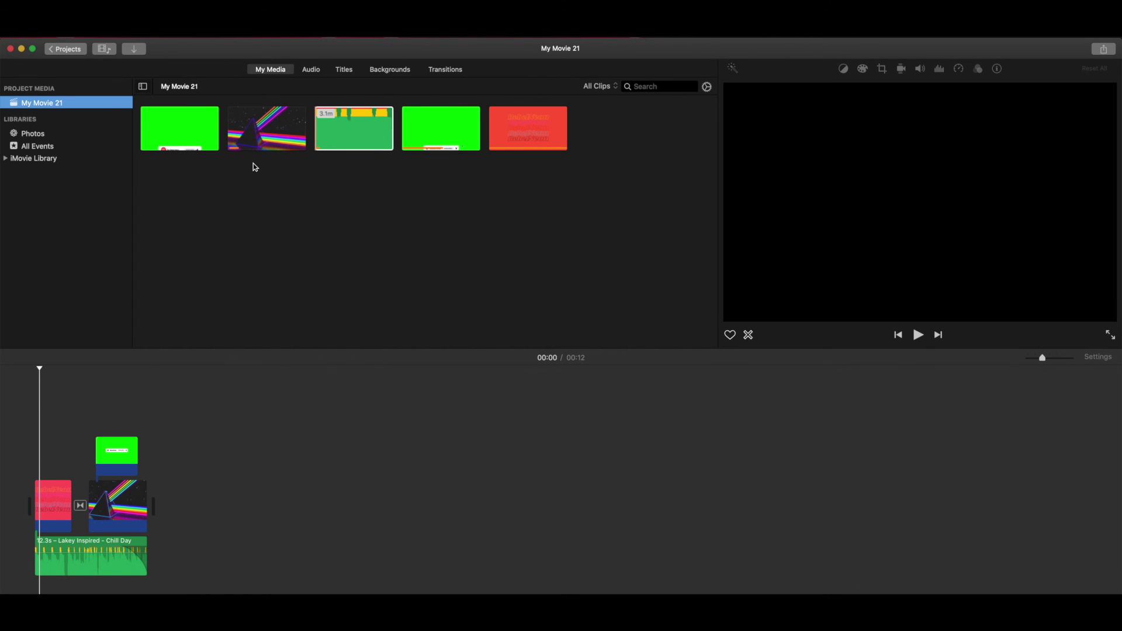
In iMovie, add the neon prism background clip to the end of the My Movie 21 timeline
click(304, 536)
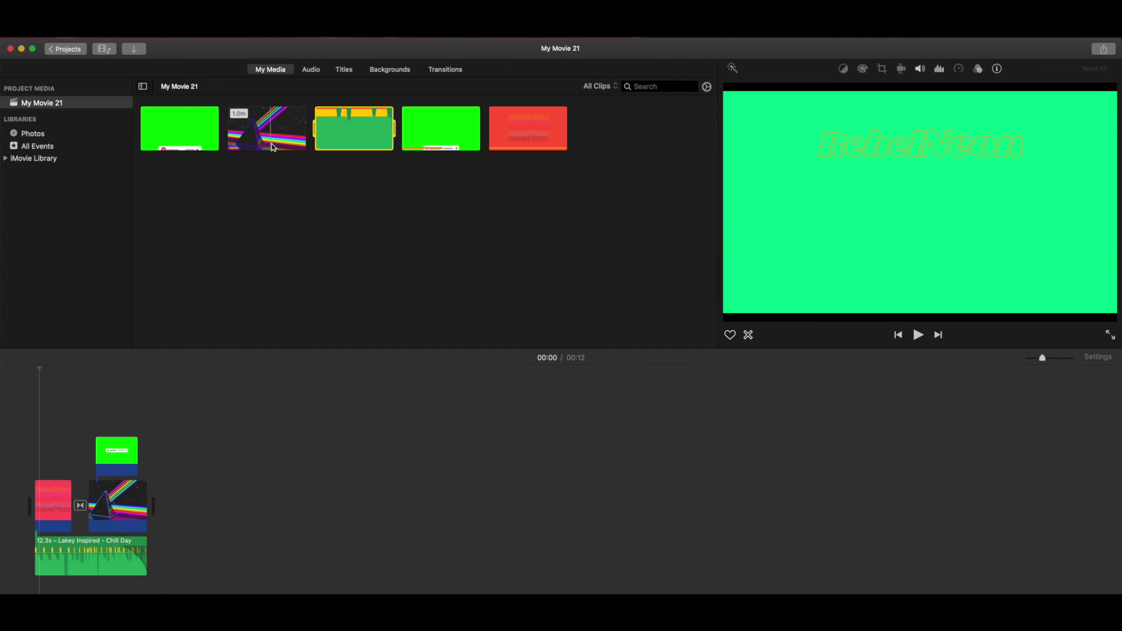
drag(267, 130, 256, 507)
drag(359, 513, 305, 475)
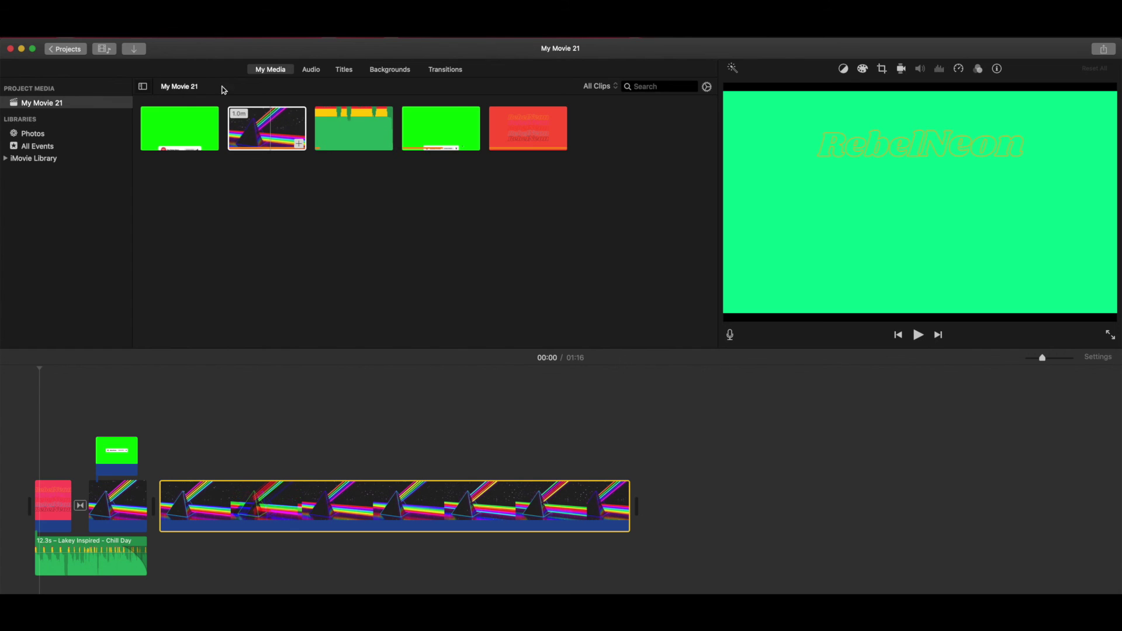
Import the "sub bar youtube" movie from the Desktop into the project media
key(super+i)
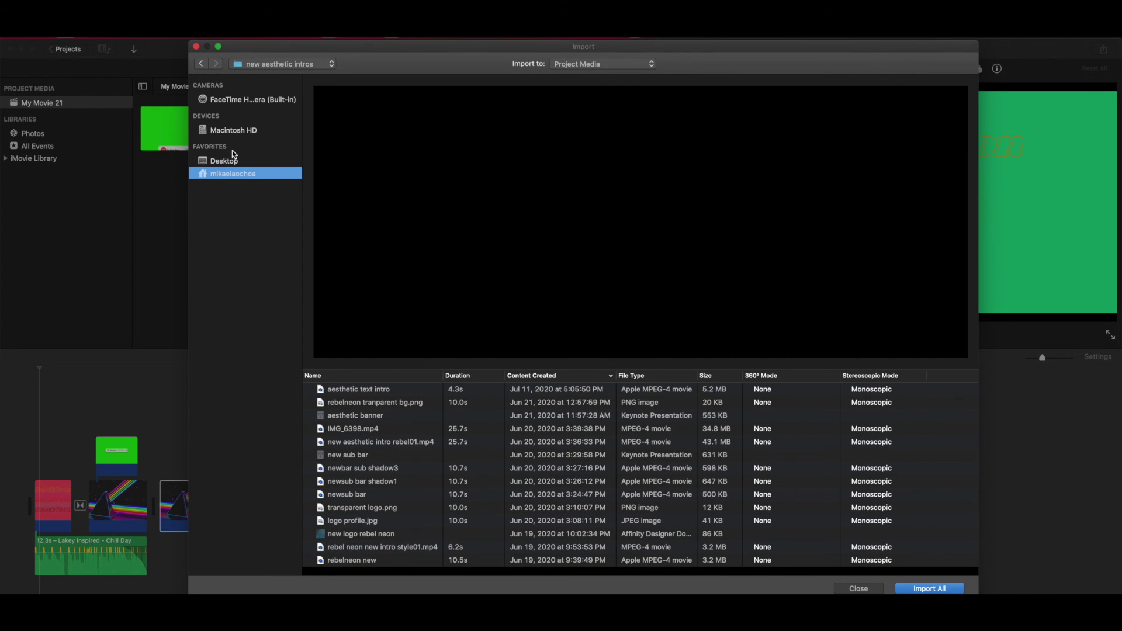
click(228, 161)
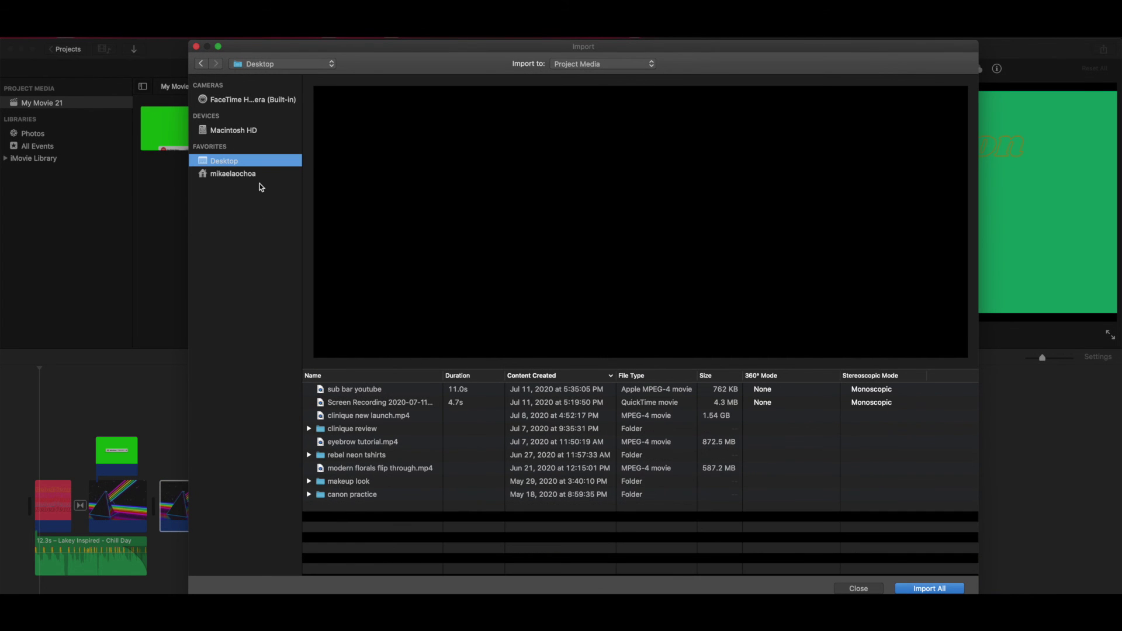
click(348, 388)
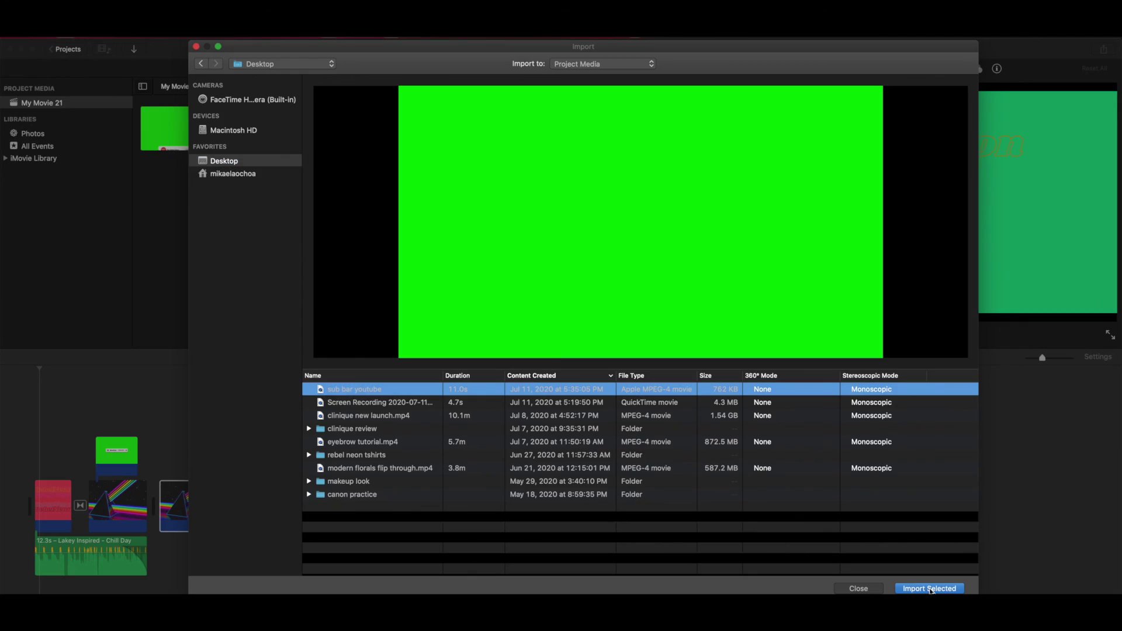
click(930, 589)
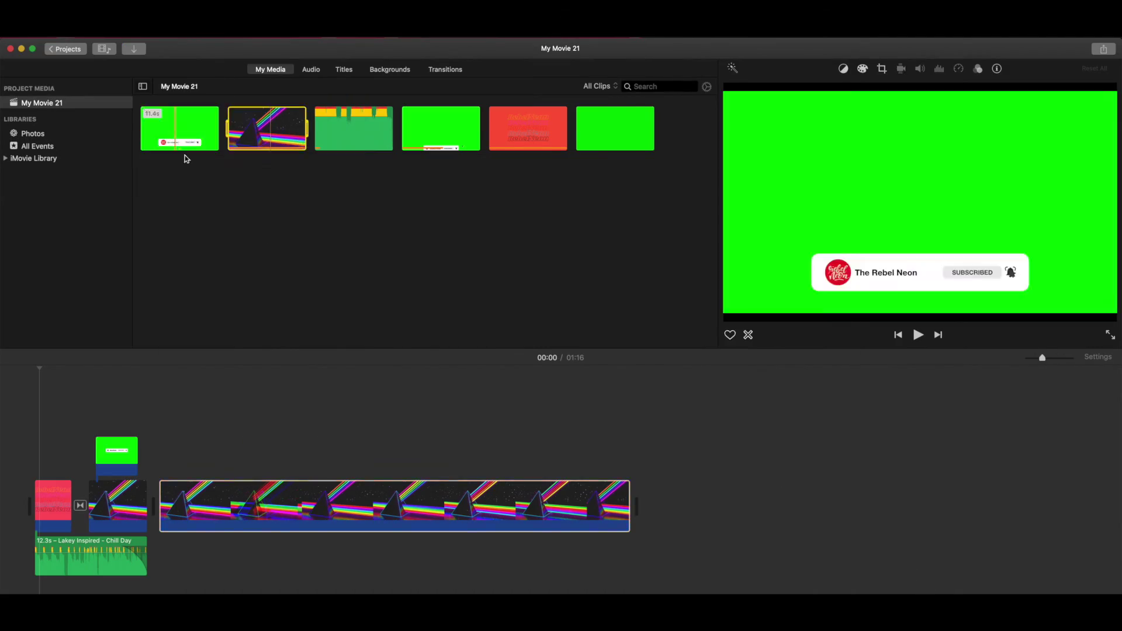